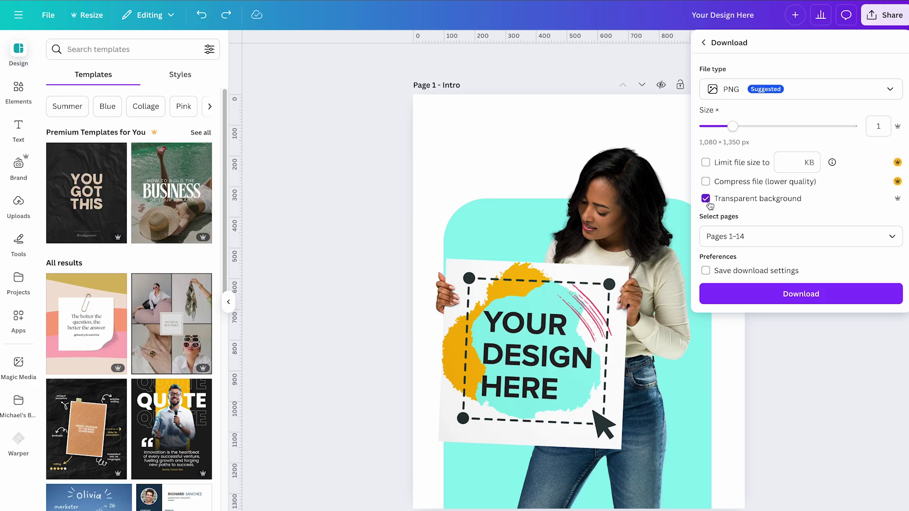
# Download the transparent PNG pages and resize the design to Instagram Story, 1080 × 1920 px
pyautogui.click(796, 294)
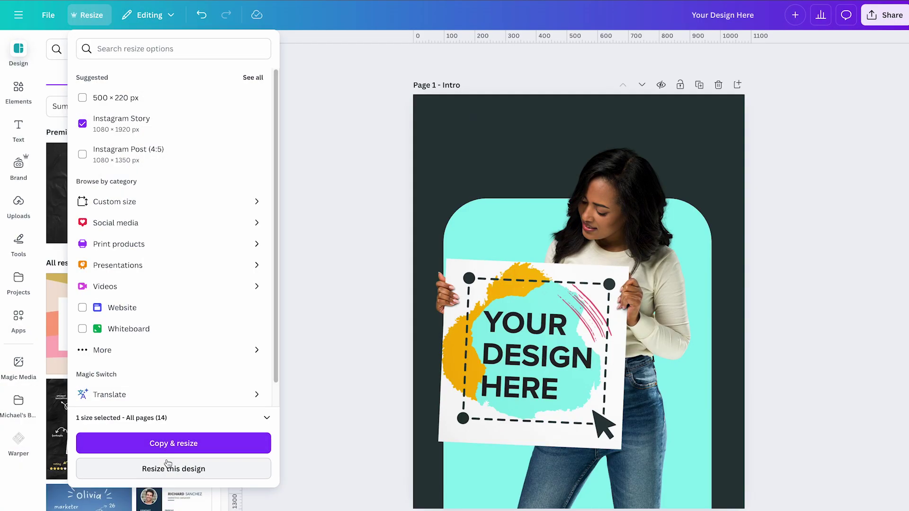
pyautogui.click(167, 470)
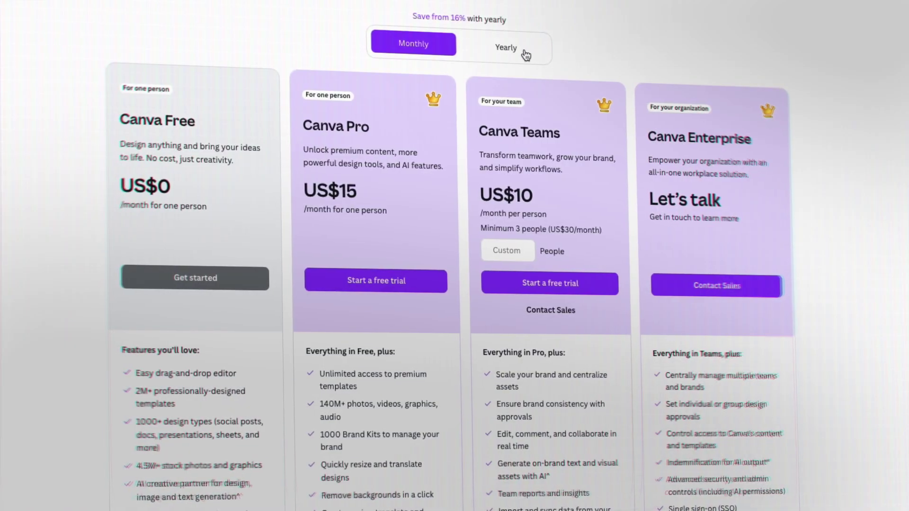
# Switch the Canva pricing plans from monthly to yearly billing
pyautogui.click(519, 55)
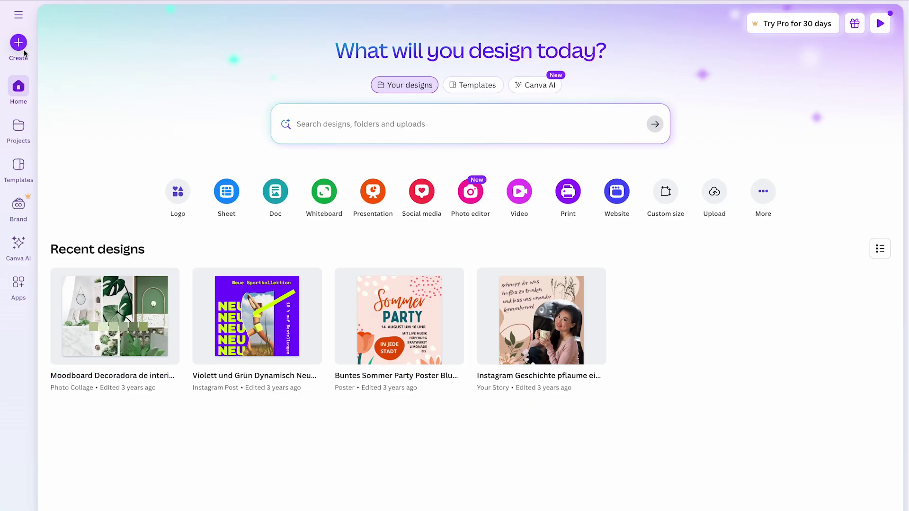
# Create a 500 × 500 px logo design from a 'logo' search and filter its templates by Sun
pyautogui.click(19, 45)
pyautogui.write('logo')
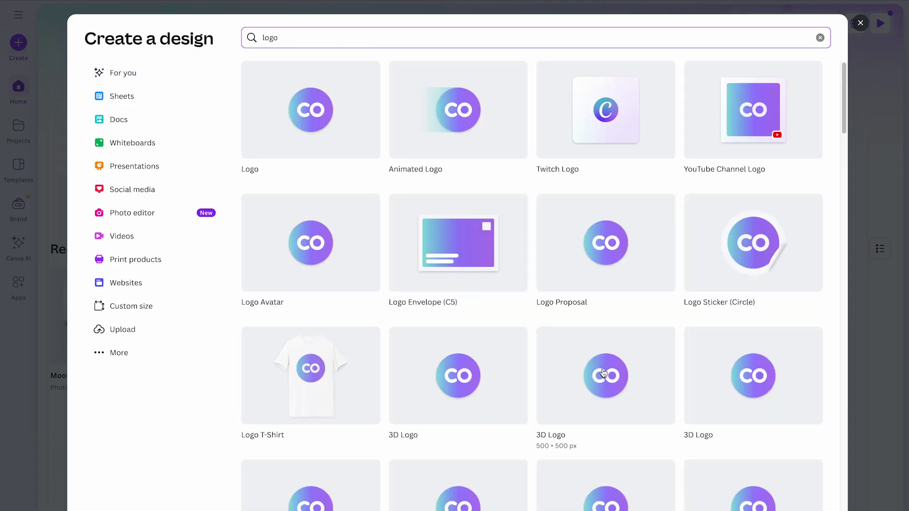
pyautogui.click(325, 125)
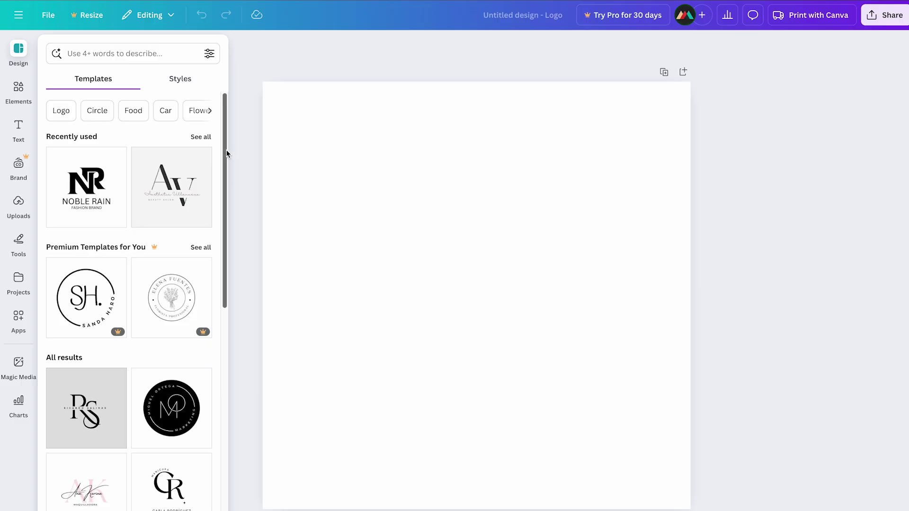
pyautogui.moveTo(226, 152); pyautogui.dragTo(219, 183)
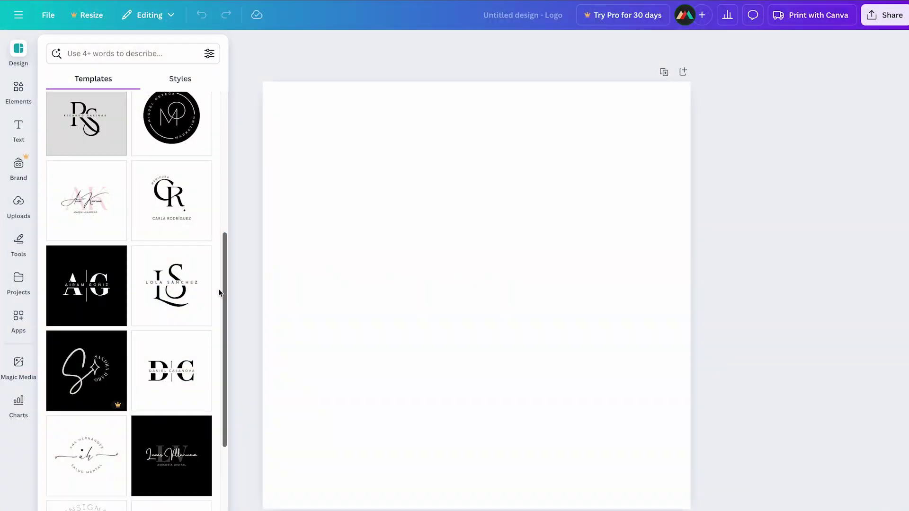
pyautogui.moveTo(223, 287); pyautogui.dragTo(224, 154)
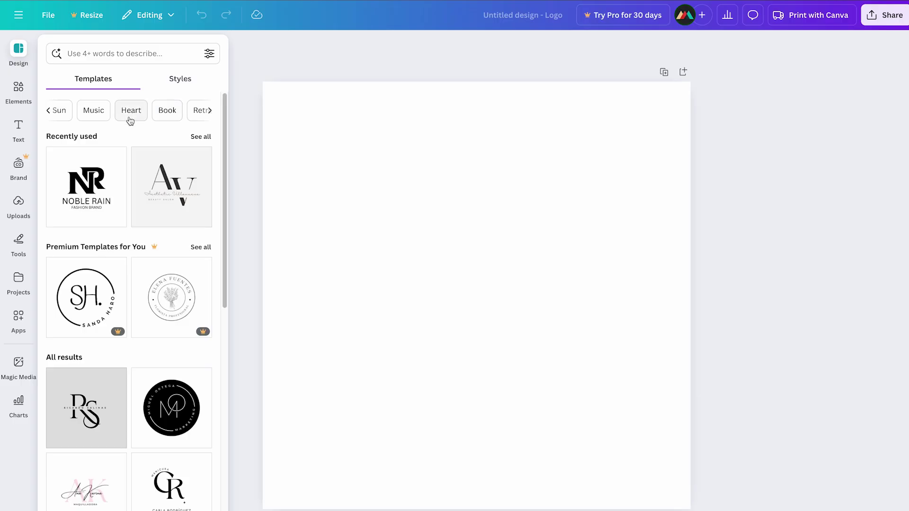
pyautogui.click(60, 113)
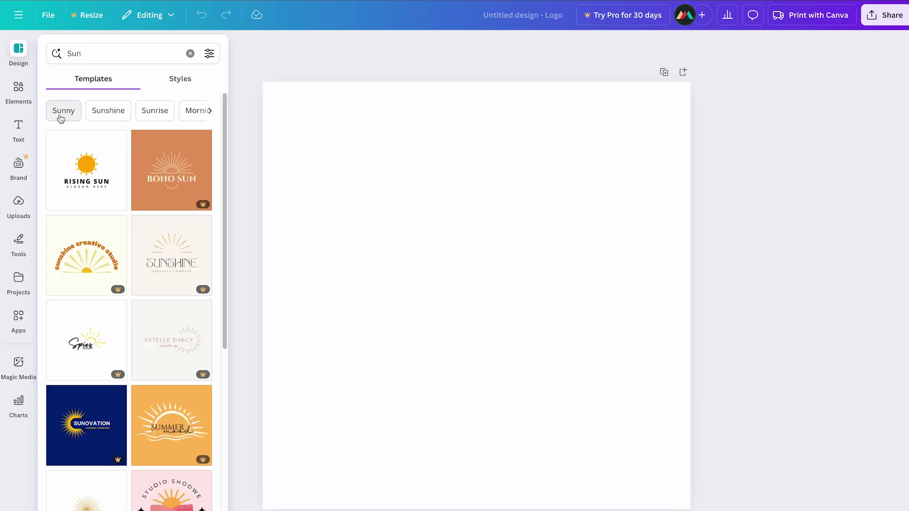
# Apply the Rising Sun logo template and browse font choices for its headline
pyautogui.click(87, 183)
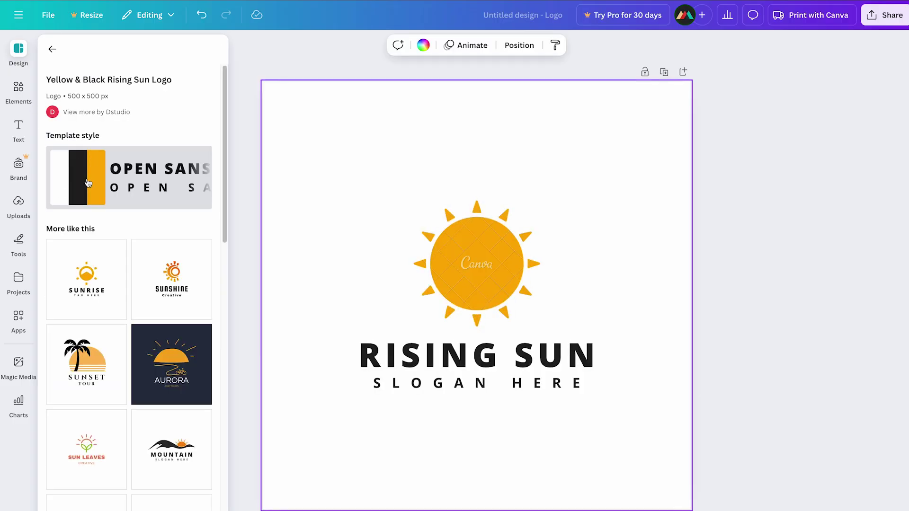
pyautogui.click(422, 349)
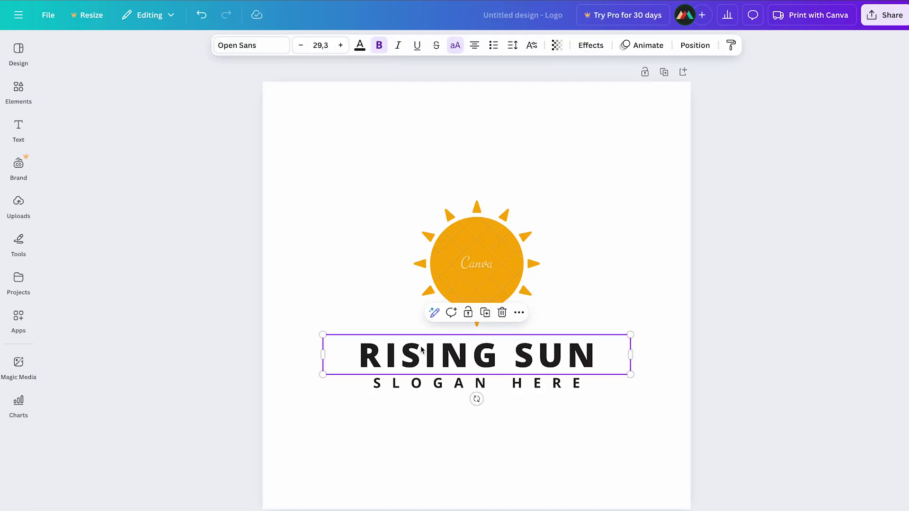
pyautogui.click(285, 51)
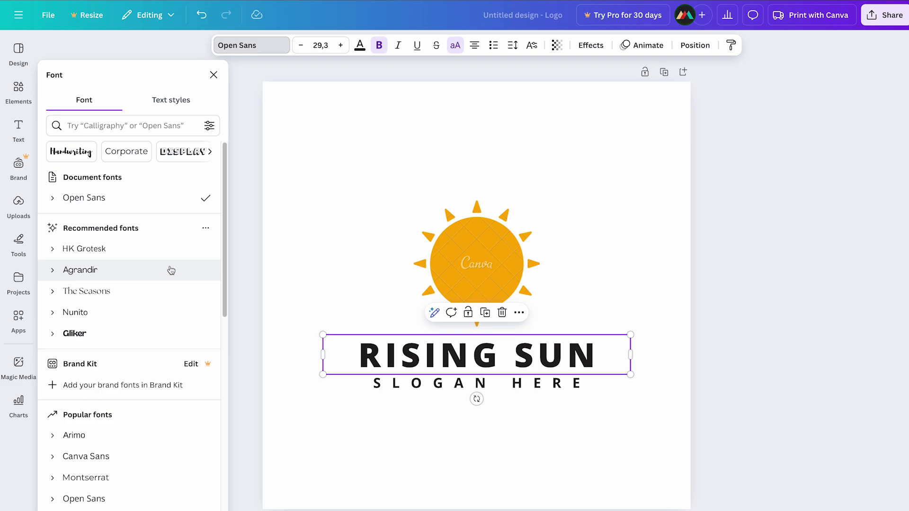
pyautogui.click(323, 300)
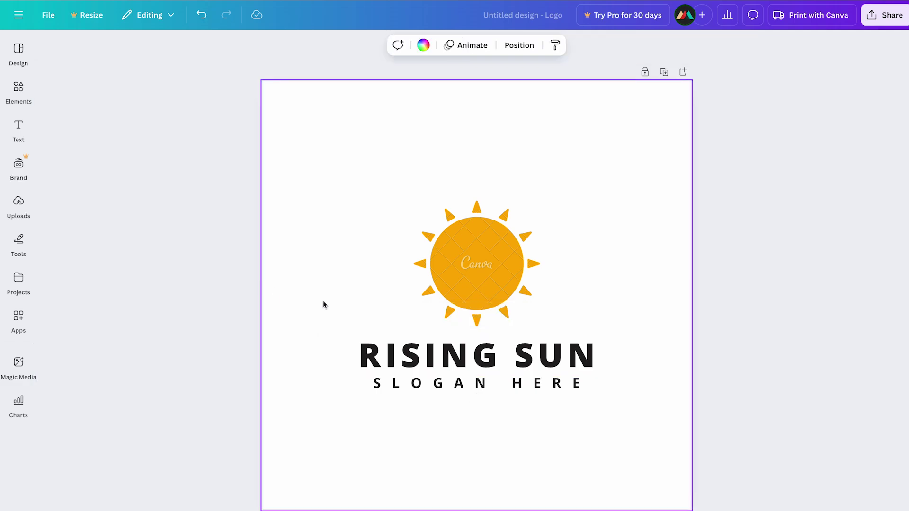
# Retype the headline as FEEL GOOD SHOP on one line, delete SLOGAN HERE and recentre it
pyautogui.click(428, 360)
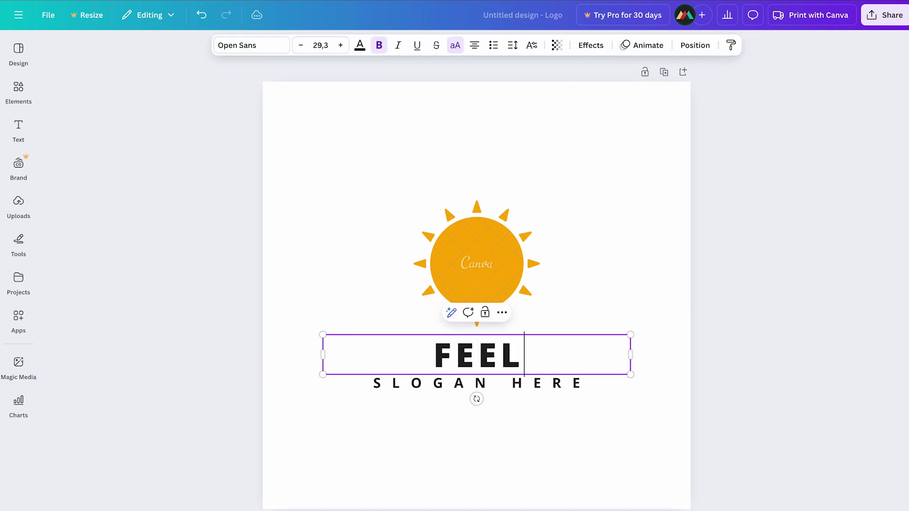
pyautogui.write('SHOP')
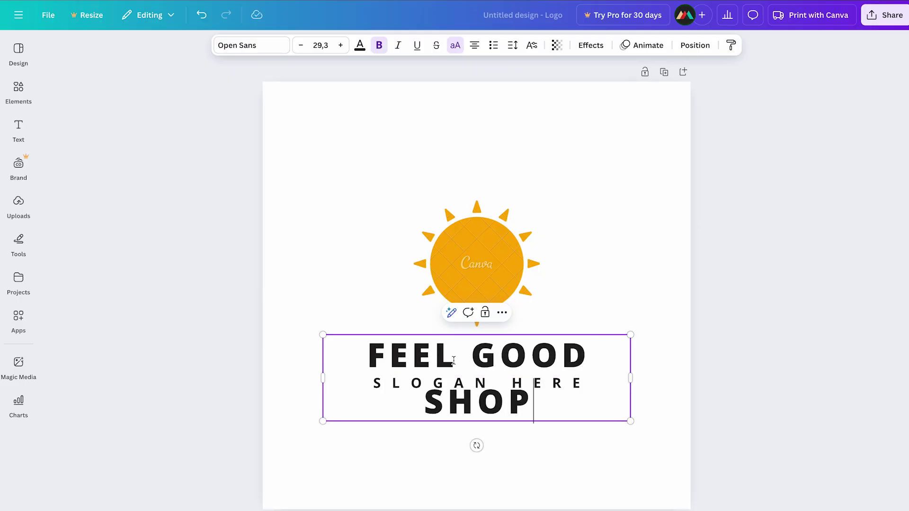
pyautogui.moveTo(633, 379); pyautogui.dragTo(715, 380)
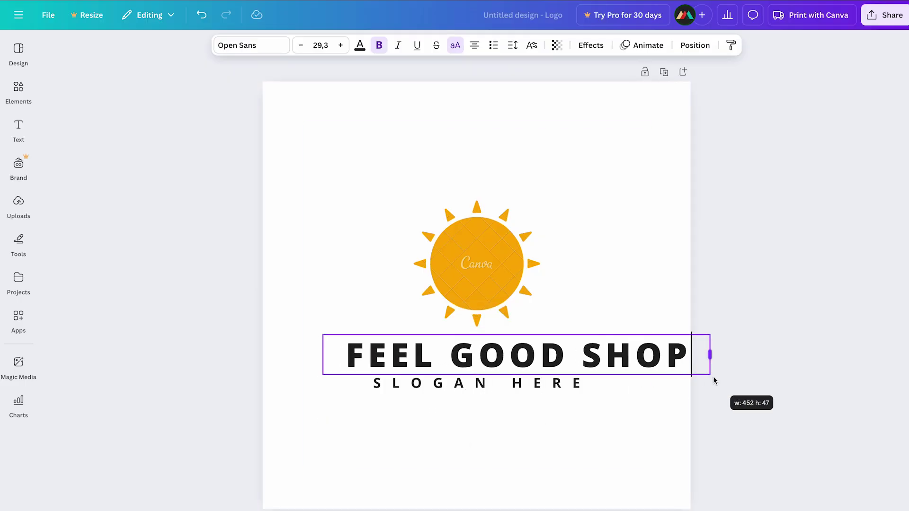
pyautogui.click(647, 405)
pyautogui.click(573, 392)
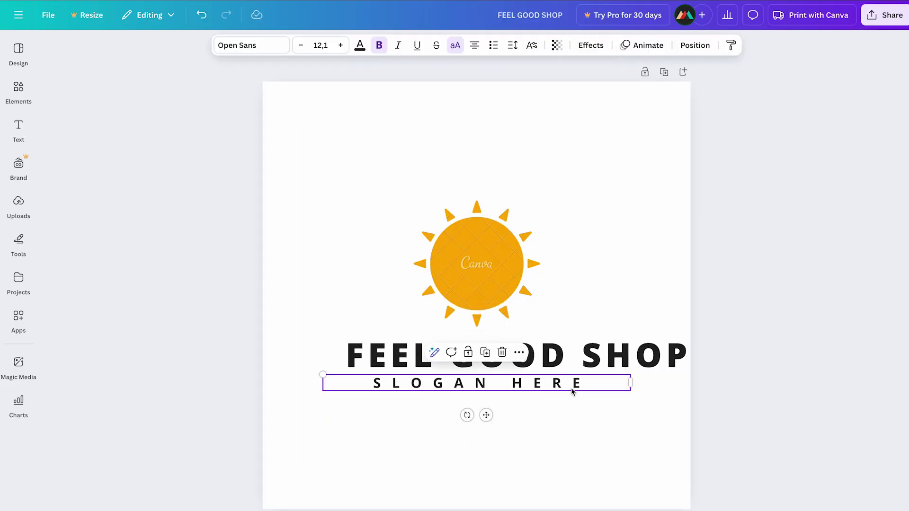
pyautogui.click(502, 353)
pyautogui.moveTo(526, 357); pyautogui.dragTo(498, 362)
# Replace the sun graphic with the black palm tree from an Elements search
pyautogui.click(480, 288)
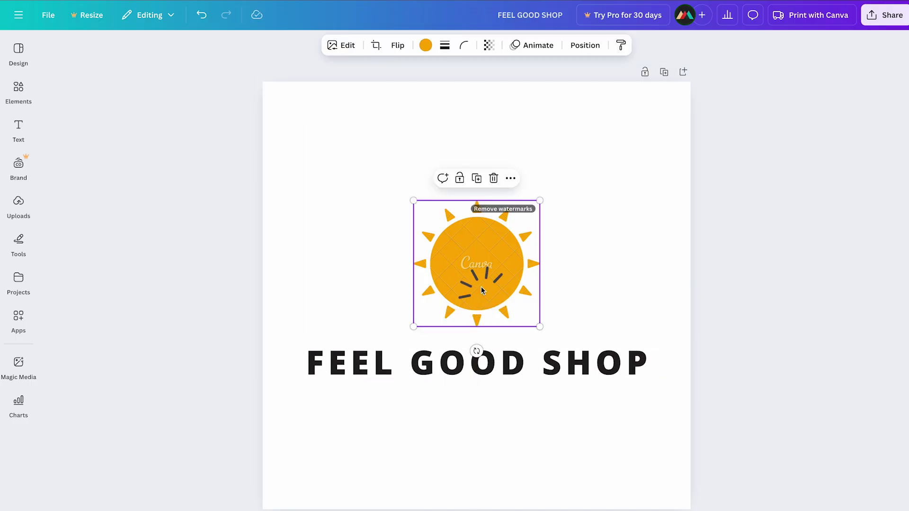
pyautogui.click(493, 180)
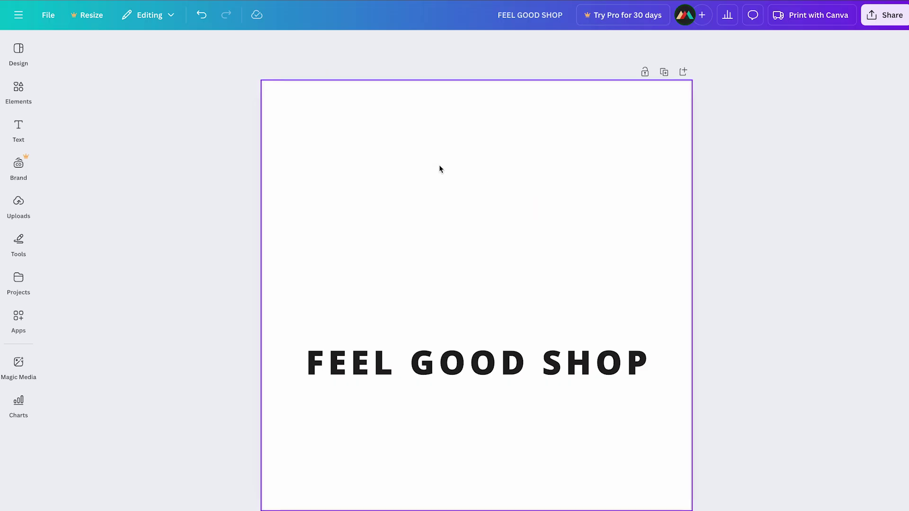
pyautogui.click(33, 98)
pyautogui.write('pa')
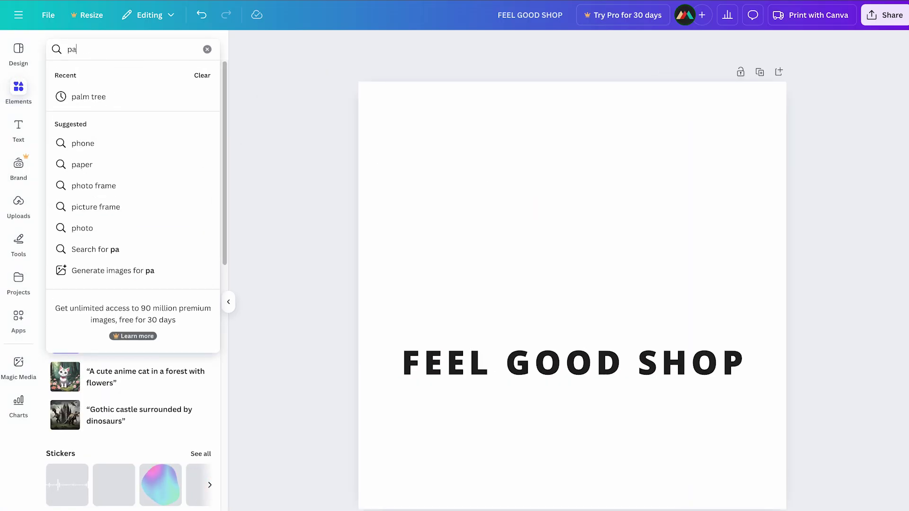
pyautogui.click(85, 95)
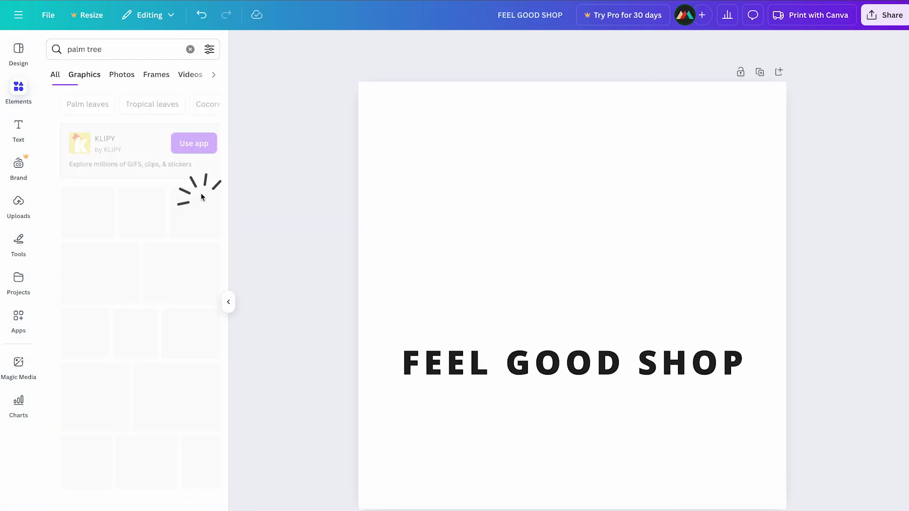
pyautogui.scroll(-5, 119, 280)
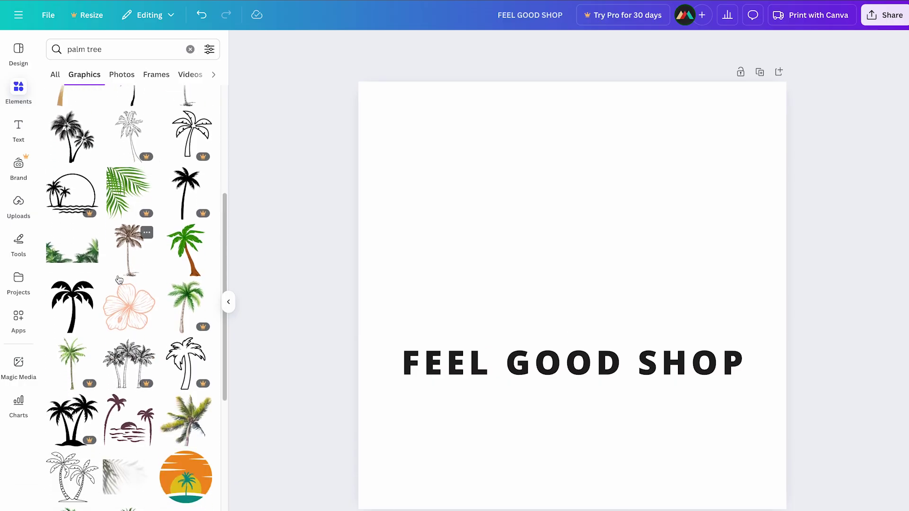
pyautogui.click(74, 320)
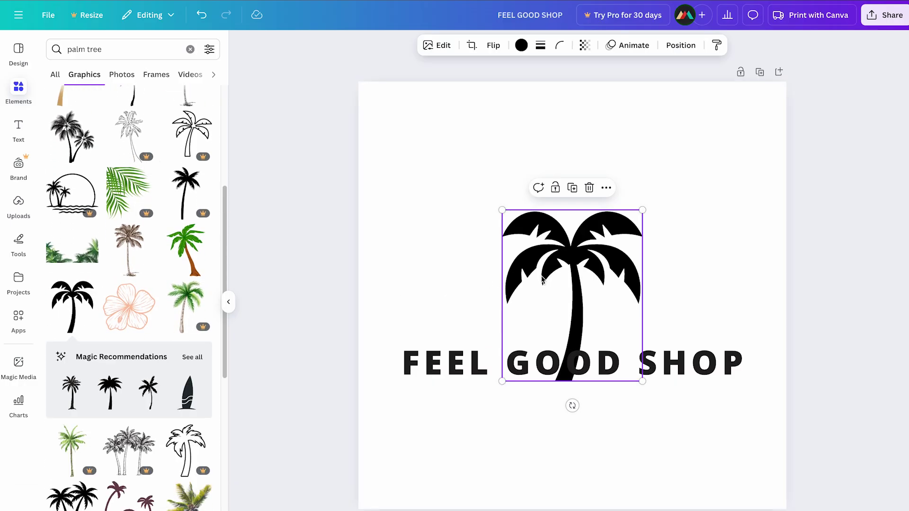
# Position the palm tree centred above the slightly lowered FEEL GOOD SHOP text
pyautogui.moveTo(573, 273); pyautogui.dragTo(573, 231)
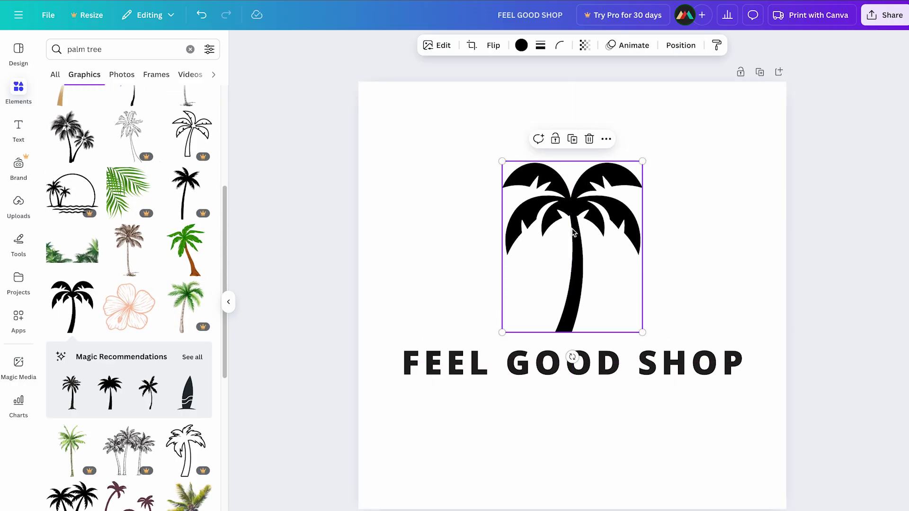
pyautogui.moveTo(591, 361); pyautogui.dragTo(592, 374)
pyautogui.click(582, 291)
pyautogui.moveTo(582, 291); pyautogui.dragTo(582, 294)
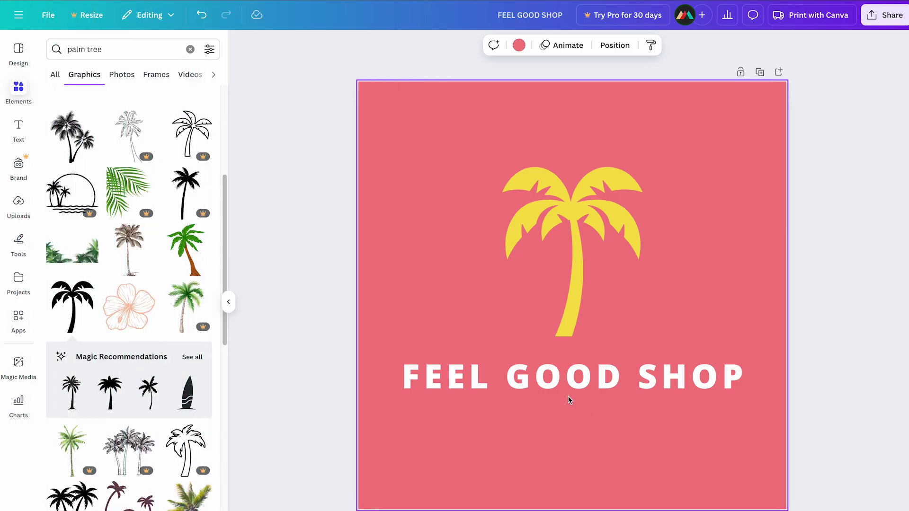
# Set up a download of the FEEL GOOD SHOP logo with PNG as the file type
pyautogui.click(53, 23)
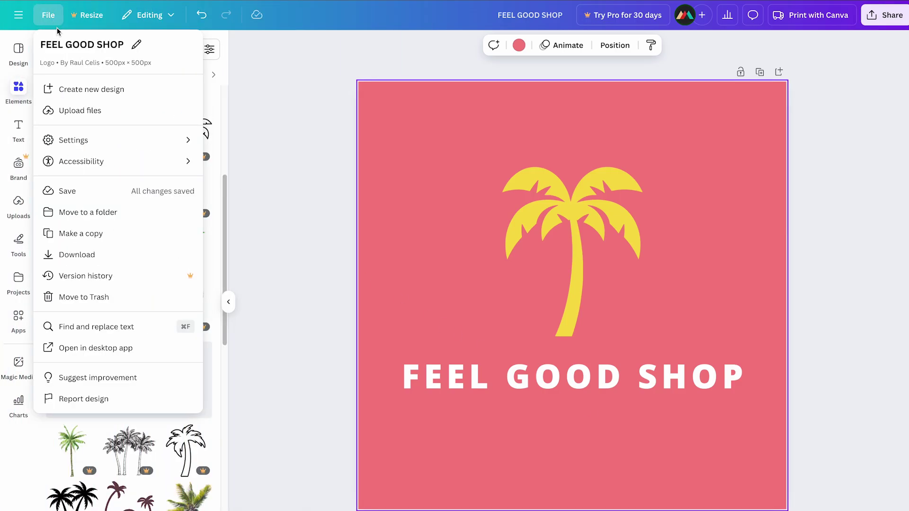
pyautogui.click(83, 257)
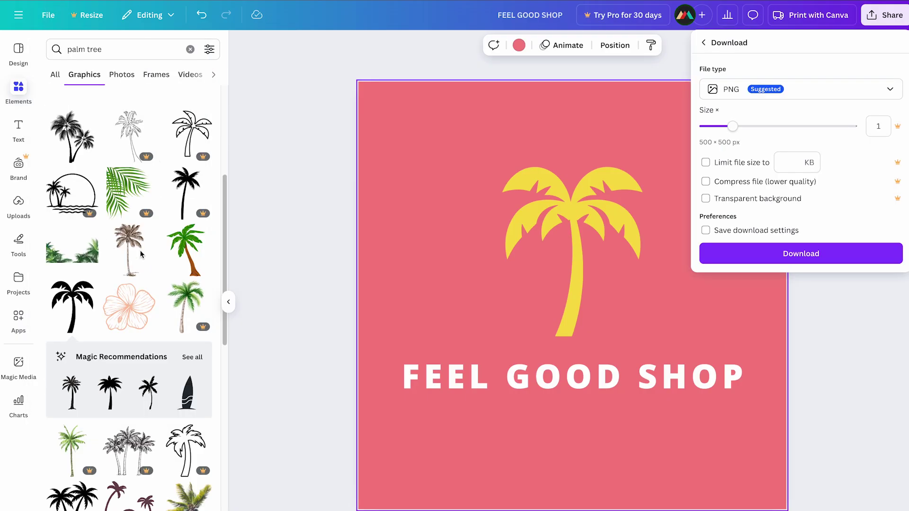
pyautogui.click(799, 93)
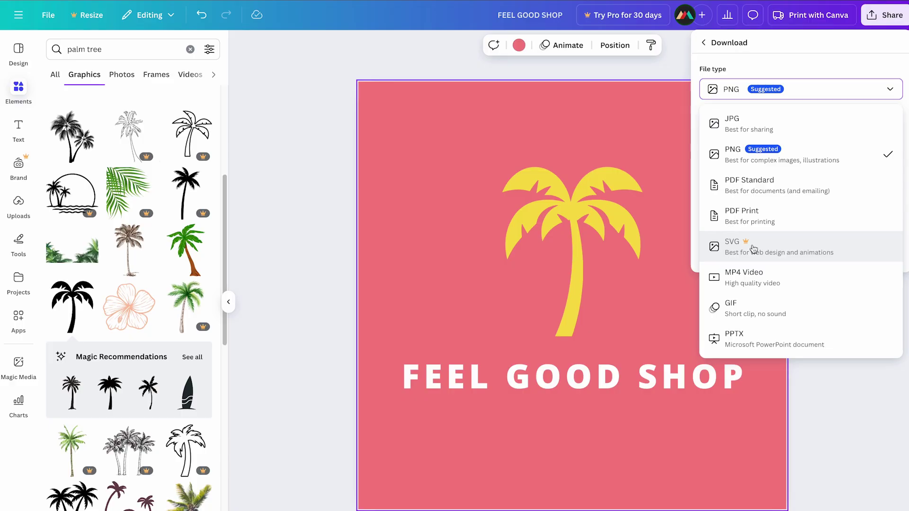
pyautogui.click(859, 159)
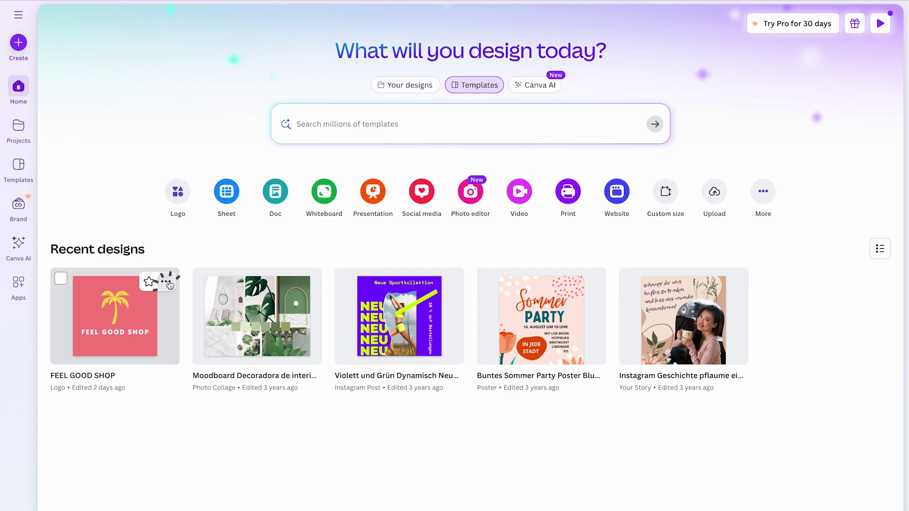
# Duplicate the FEEL GOOD SHOP design and rename the copy 'FEEL GOOD SHOP circular logo'
pyautogui.click(167, 282)
pyautogui.click(223, 346)
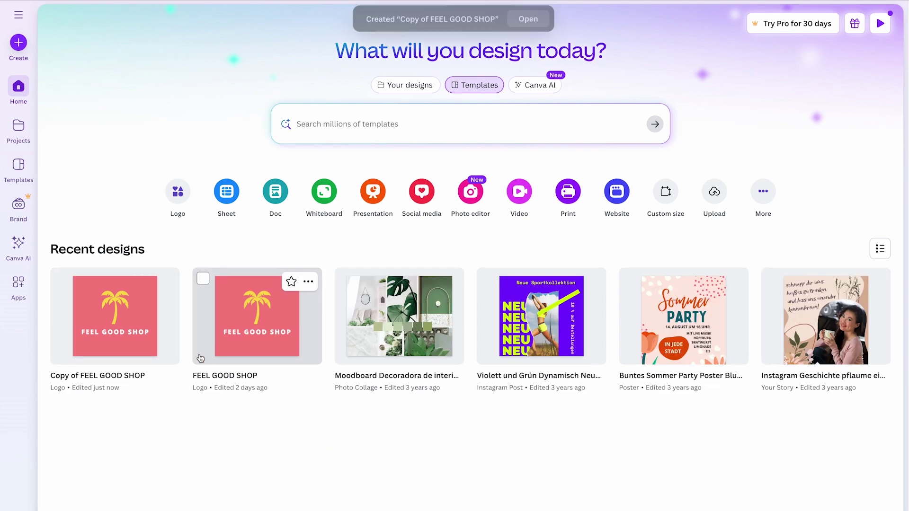
pyautogui.click(144, 375)
pyautogui.click(144, 376)
pyautogui.write('circular')
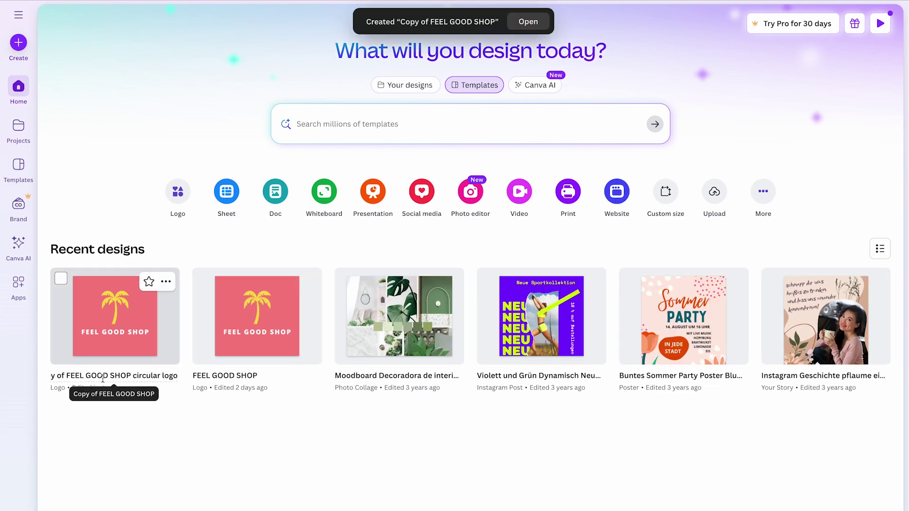
pyautogui.write(' logo')
pyautogui.moveTo(70, 375); pyautogui.dragTo(41, 376)
pyautogui.press('BackSpace')
pyautogui.click(115, 425)
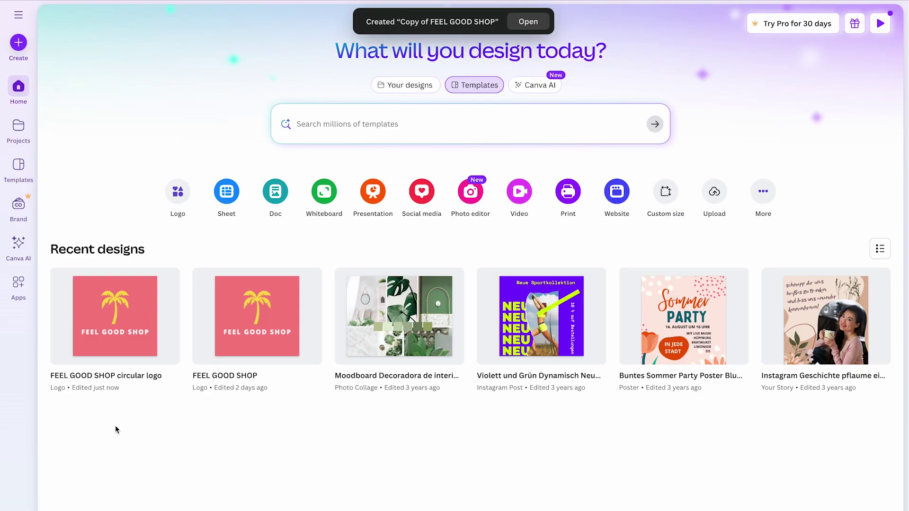
# Open the circular logo copy and clear its pink page background
pyautogui.click(127, 347)
pyautogui.click(275, 229)
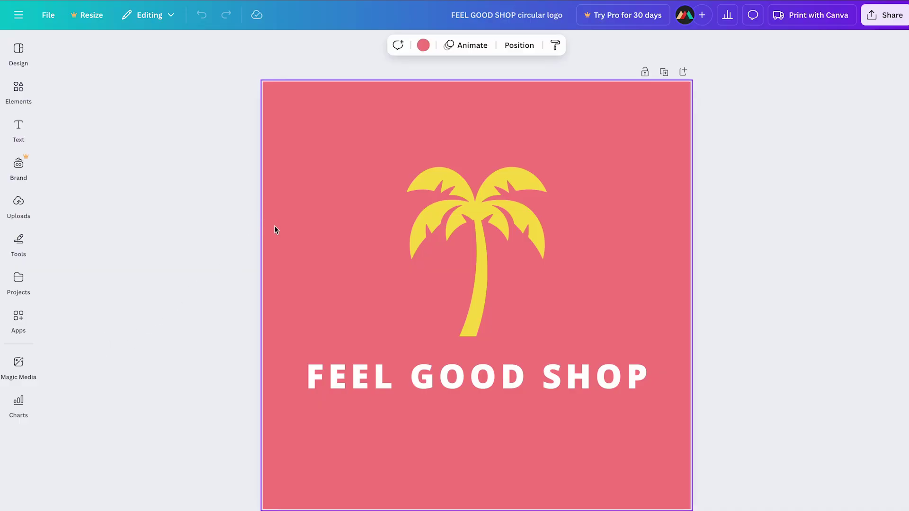
pyautogui.press('Delete')
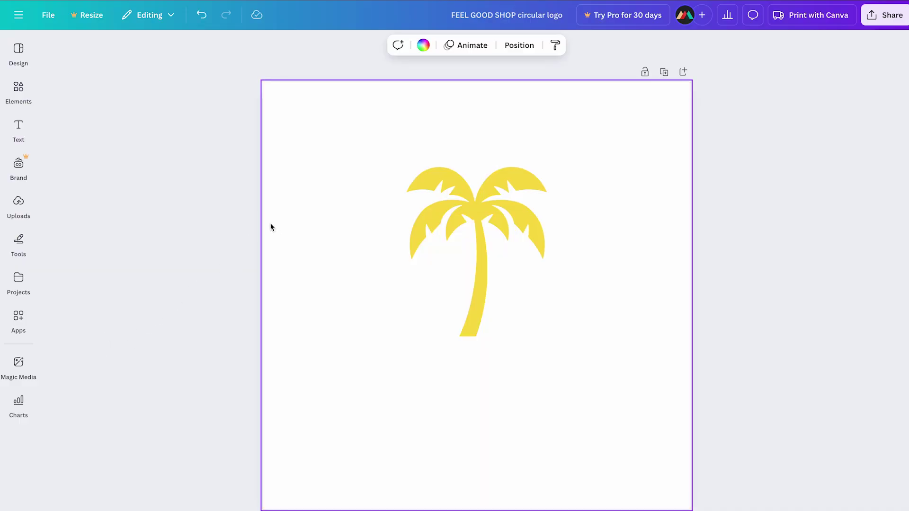
# Add a circle shape from an Elements search for 'Circle' and open its colour options
pyautogui.click(28, 106)
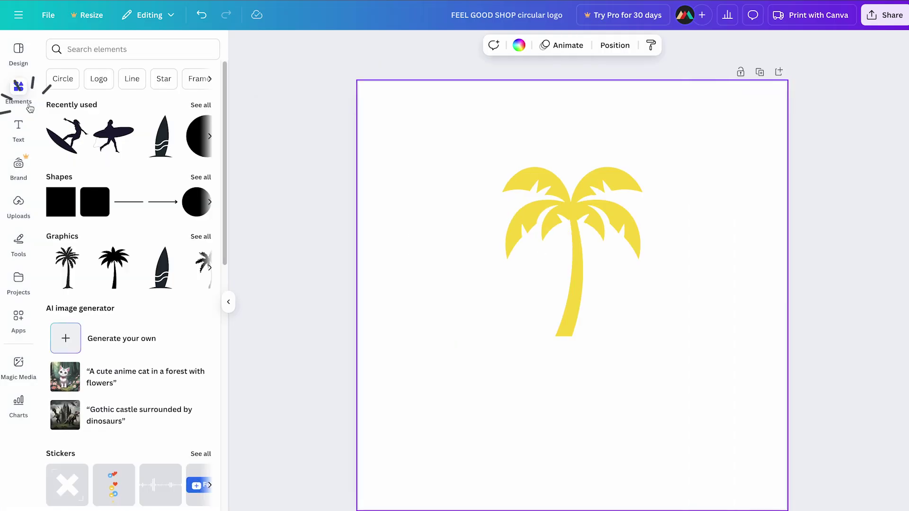
pyautogui.click(63, 79)
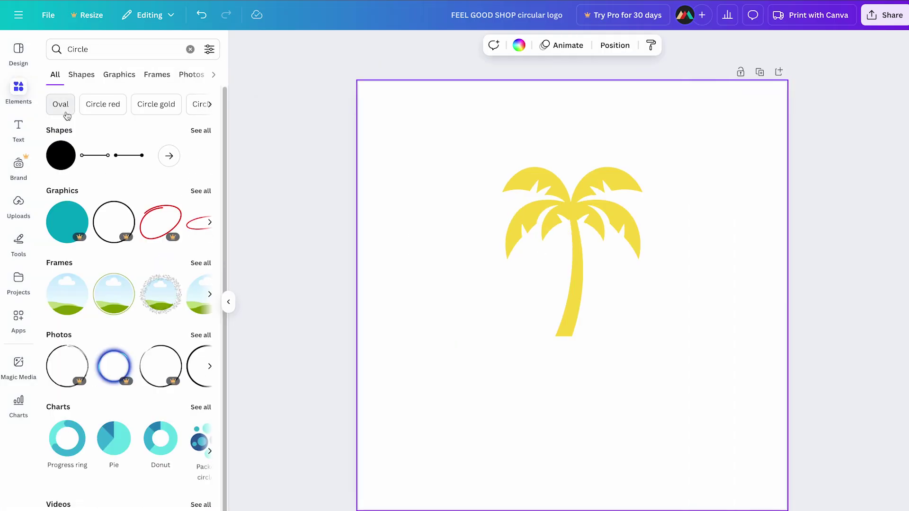
pyautogui.click(64, 164)
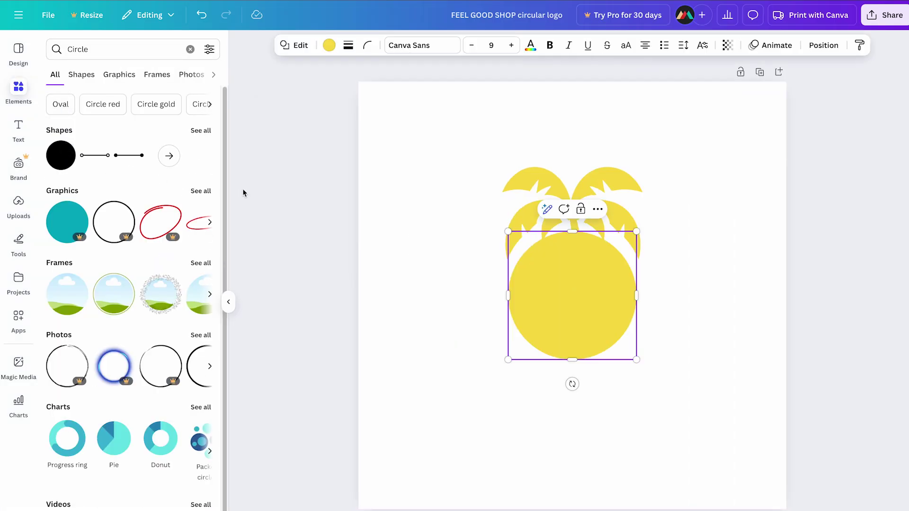
pyautogui.click(372, 195)
pyautogui.click(552, 263)
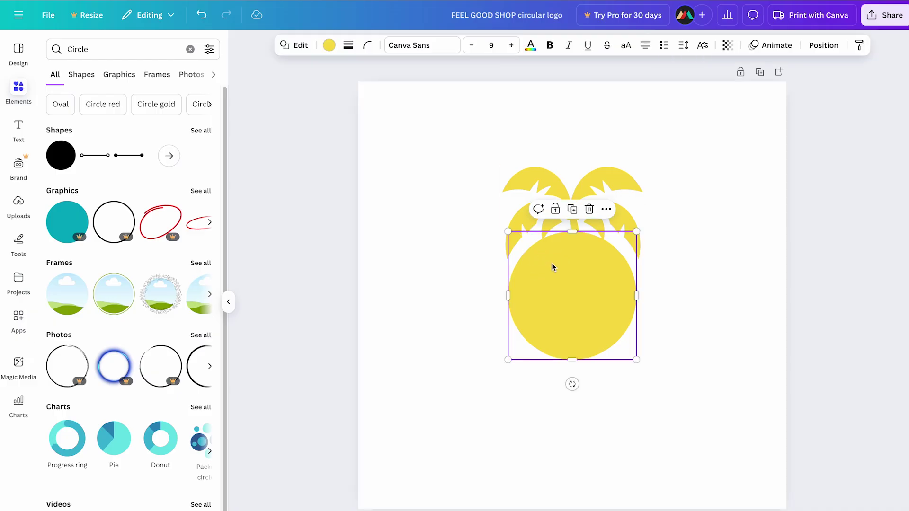
pyautogui.click(329, 45)
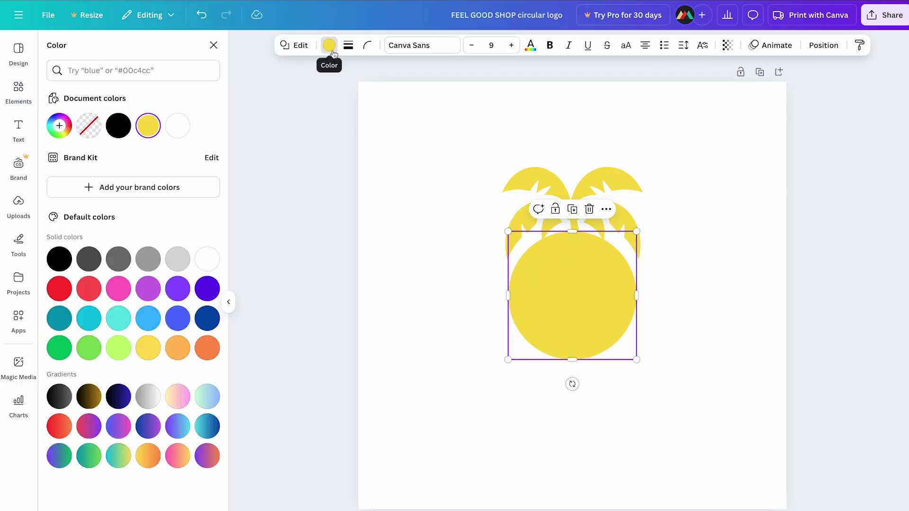
# Add Golden Yellow #F9DD49 to the brand palette and start a second swatch
pyautogui.click(139, 192)
pyautogui.click(64, 92)
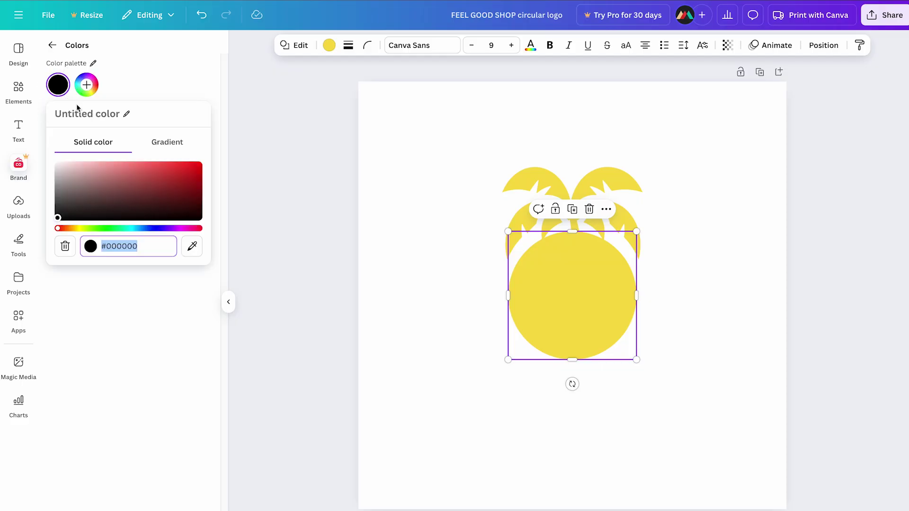
pyautogui.click(131, 246)
pyautogui.write('#F9DD49')
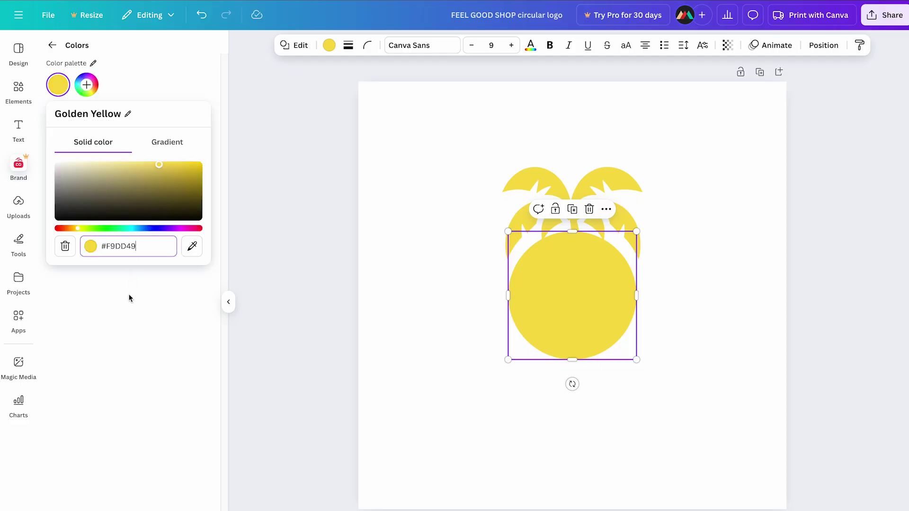
pyautogui.click(129, 298)
pyautogui.click(96, 94)
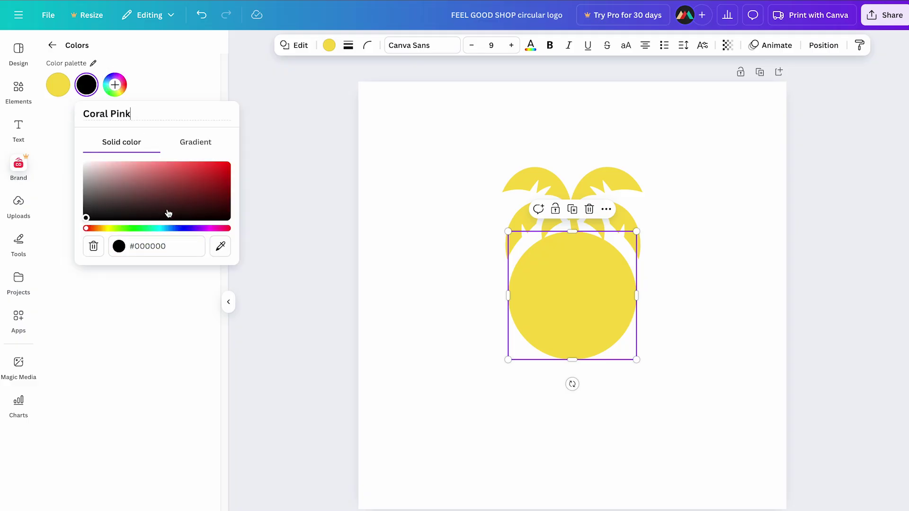
# Set the second swatch to Coral Pink #F88379 and save the brand palette
pyautogui.write('#F88379')
pyautogui.press('Return')
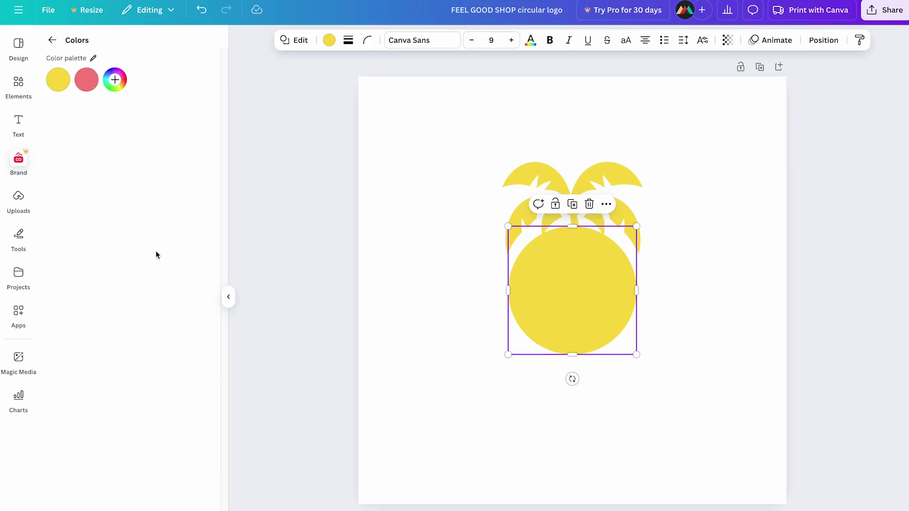
pyautogui.click(170, 491)
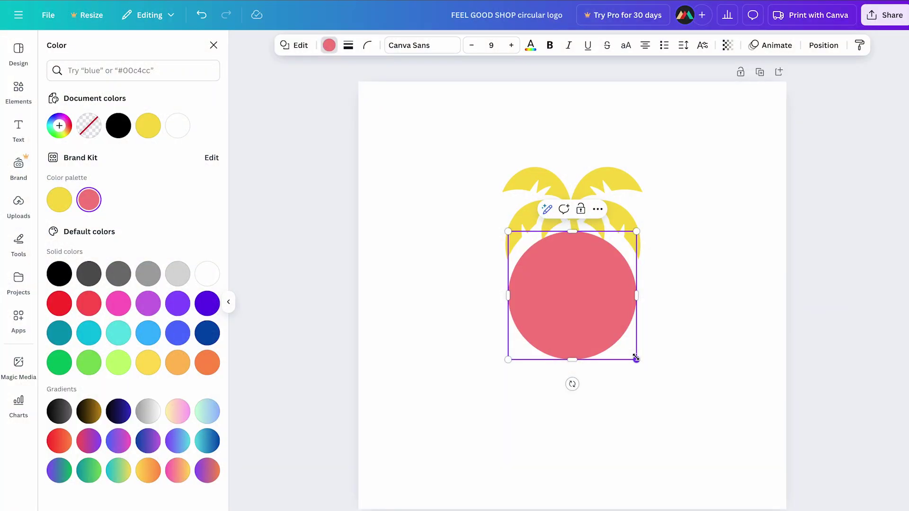
# Enlarge the coral pink circle to fill the page and send it behind the palm and text
pyautogui.moveTo(636, 359); pyautogui.dragTo(725, 449)
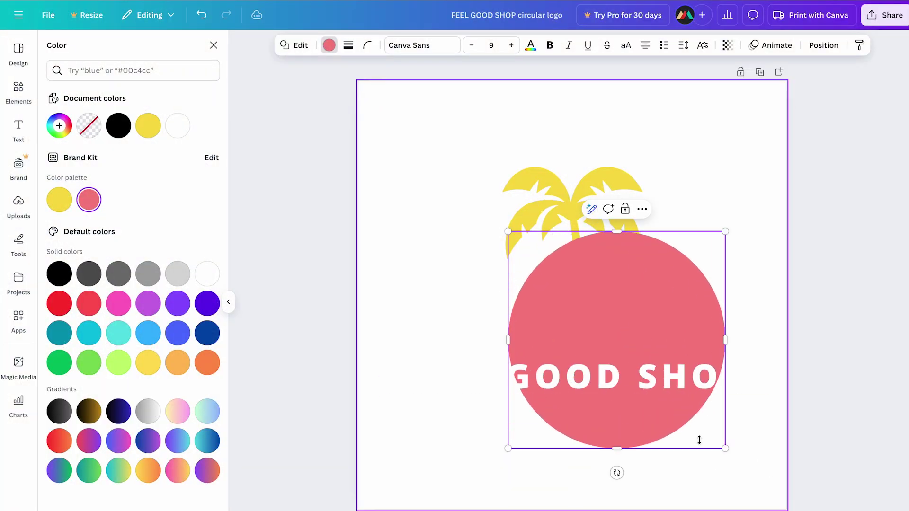
pyautogui.moveTo(502, 224); pyautogui.dragTo(405, 128)
pyautogui.rightClick(624, 304)
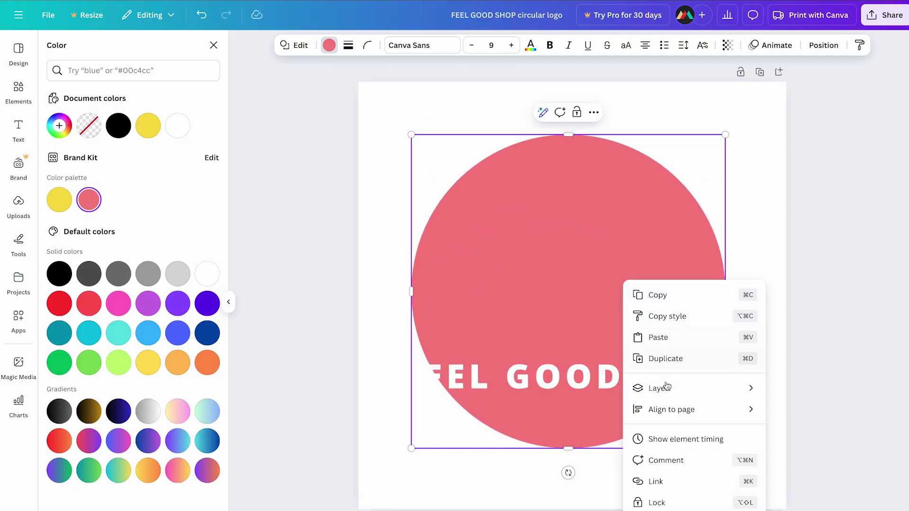
pyautogui.moveTo(667, 389)
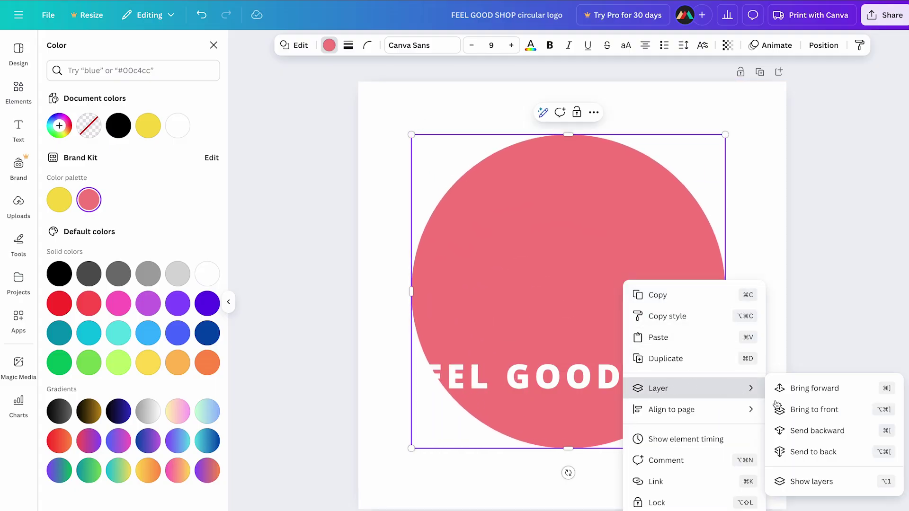
pyautogui.click(795, 452)
pyautogui.moveTo(411, 135); pyautogui.dragTo(366, 90)
pyautogui.moveTo(724, 447); pyautogui.dragTo(786, 509)
pyautogui.moveTo(365, 90); pyautogui.dragTo(358, 81)
pyautogui.press('Escape')
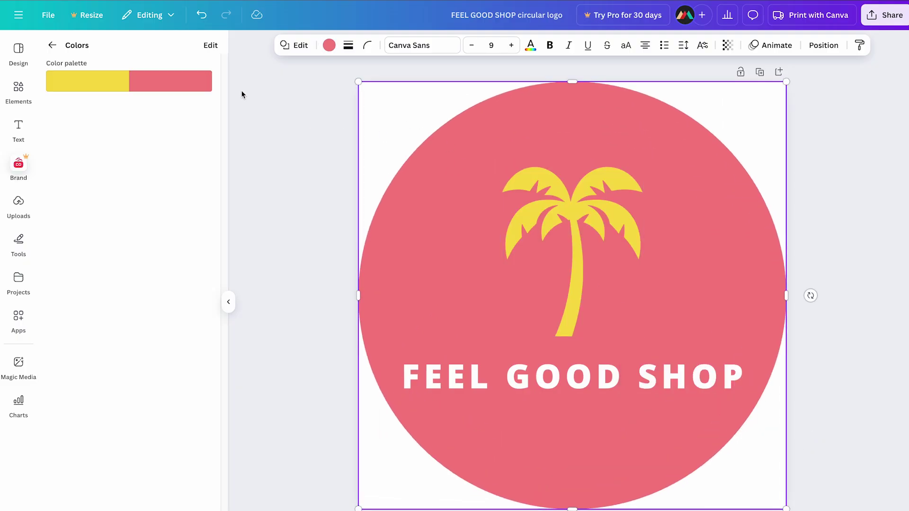
pyautogui.click(49, 15)
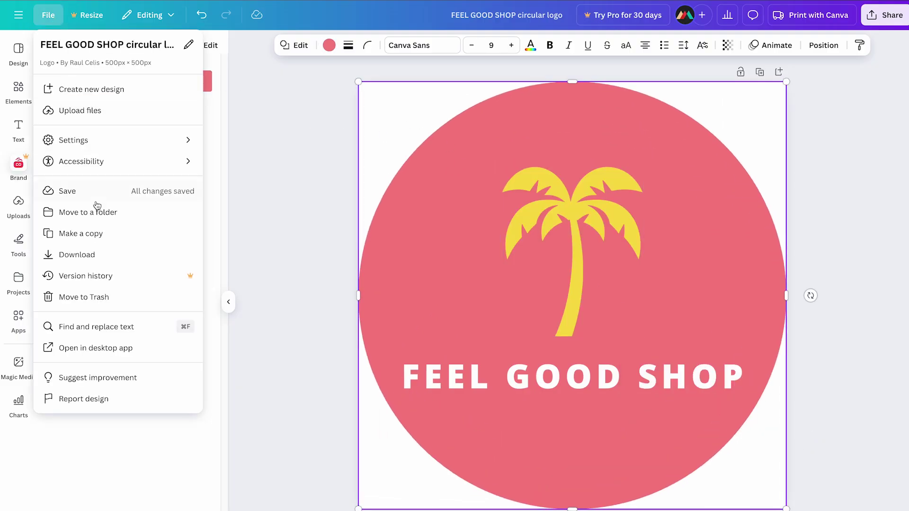
# Download the FEEL GOOD SHOP circular logo with PNG kept as the file type
pyautogui.click(93, 255)
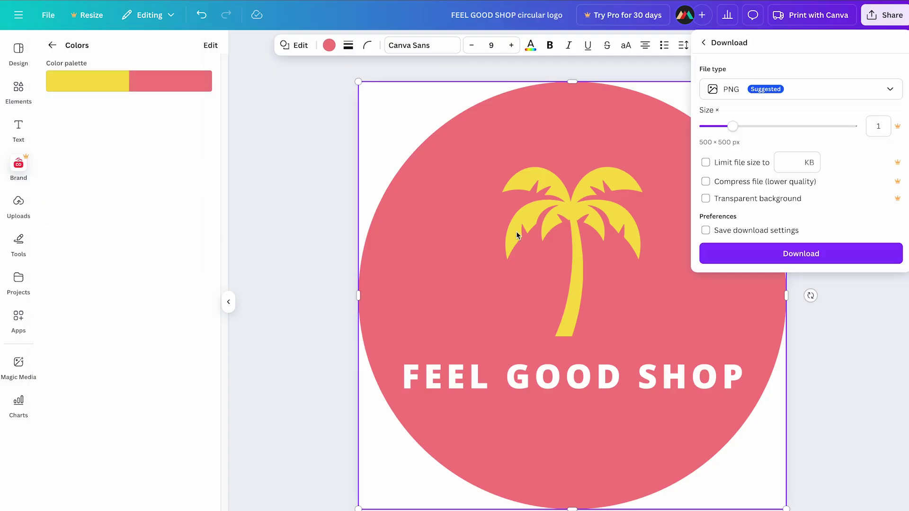
pyautogui.click(719, 257)
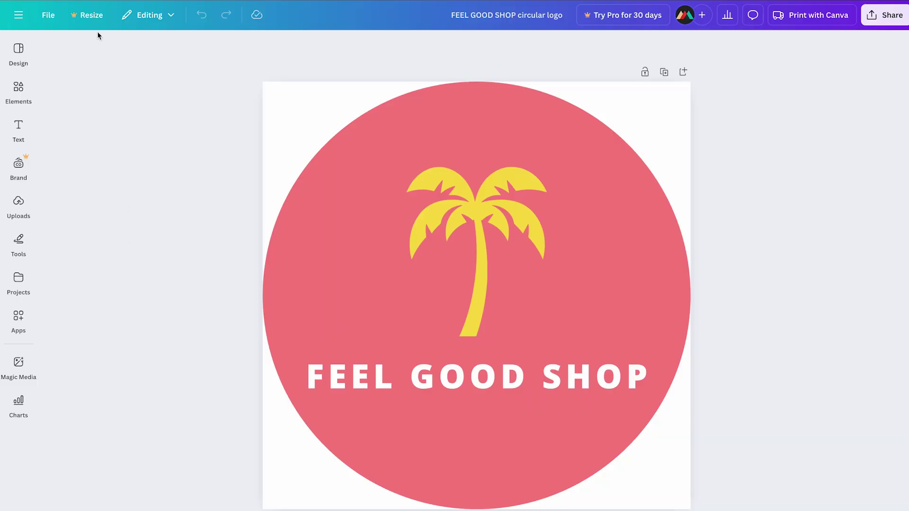
# Create a new custom-size design measuring 40 × 40 px
pyautogui.click(95, 17)
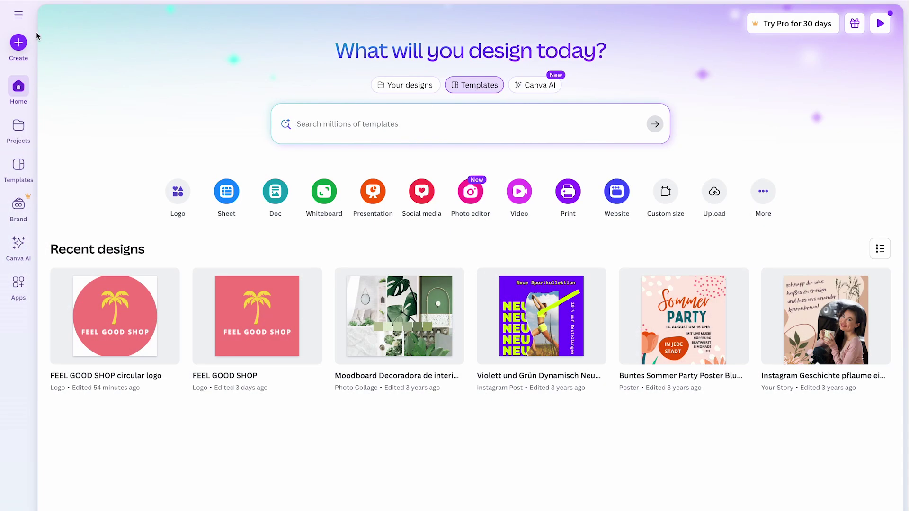
pyautogui.click(19, 43)
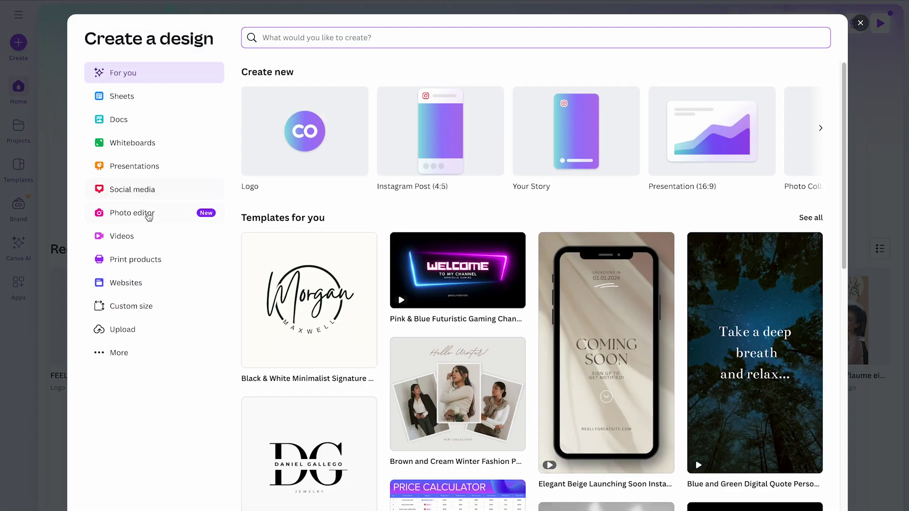
pyautogui.click(141, 305)
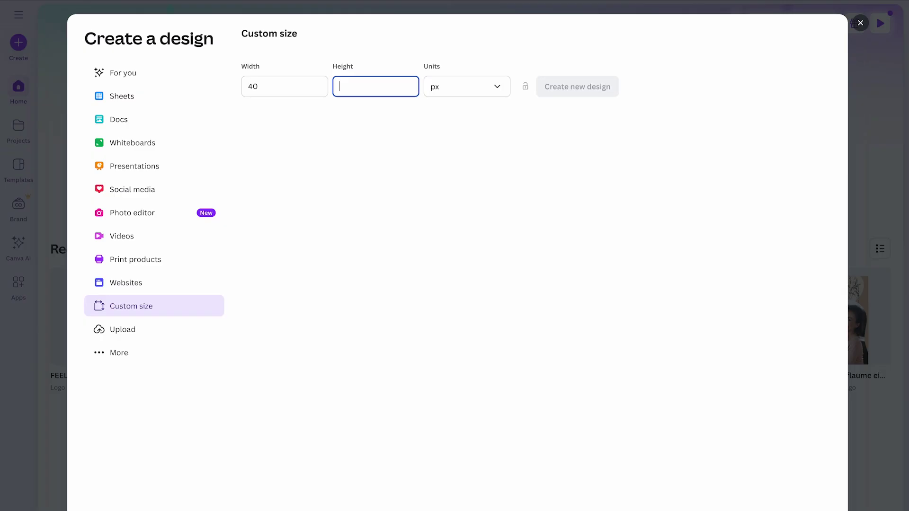
pyautogui.write('40')
pyautogui.click(582, 88)
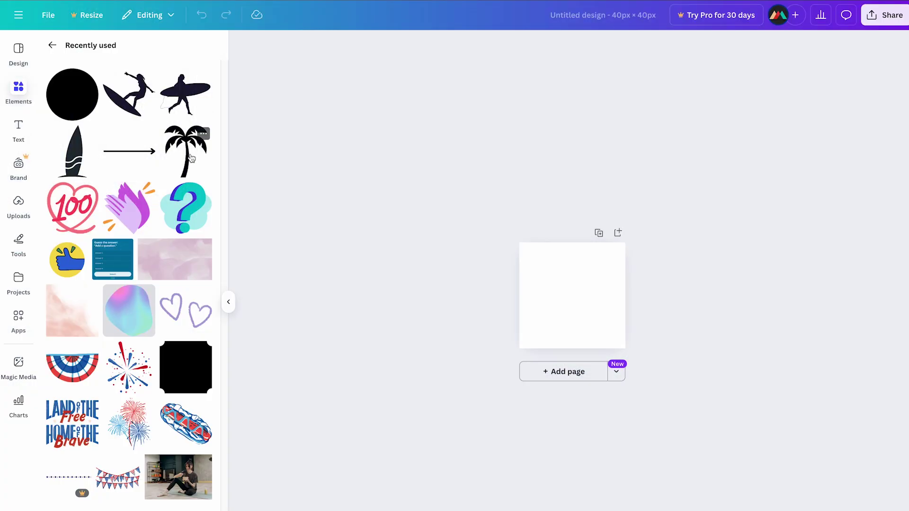
# Add a palm tree graphic, colour it Coral Pink, and enlarge it to fill the page
pyautogui.click(191, 158)
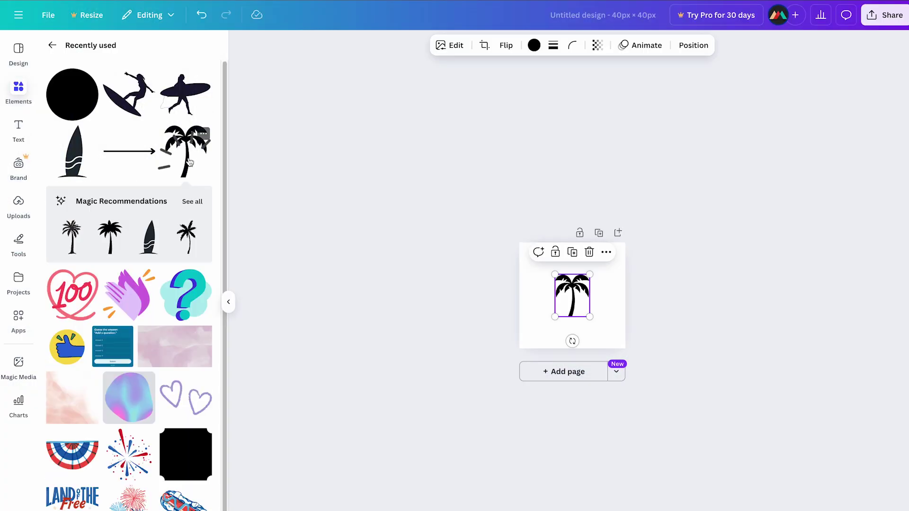
pyautogui.click(534, 47)
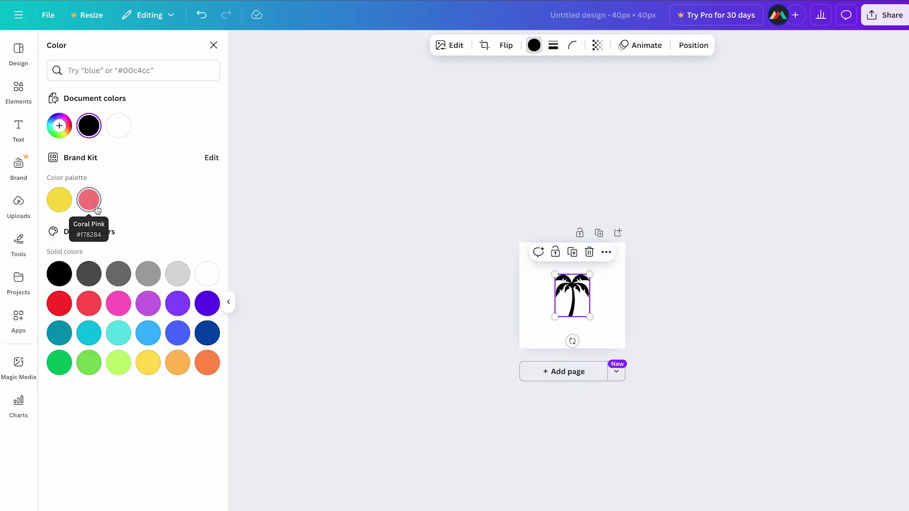
pyautogui.click(95, 206)
pyautogui.moveTo(589, 317); pyautogui.dragTo(615, 327)
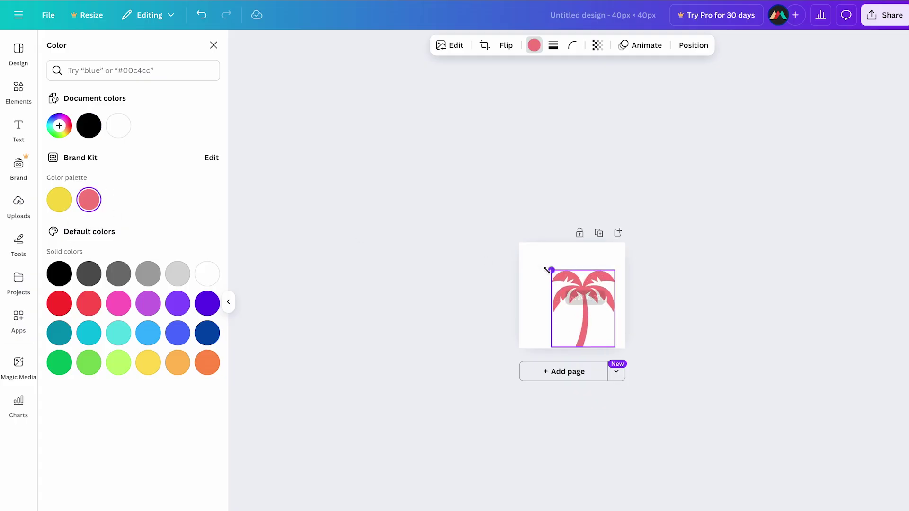
pyautogui.moveTo(548, 266); pyautogui.dragTo(566, 296)
pyautogui.click(662, 300)
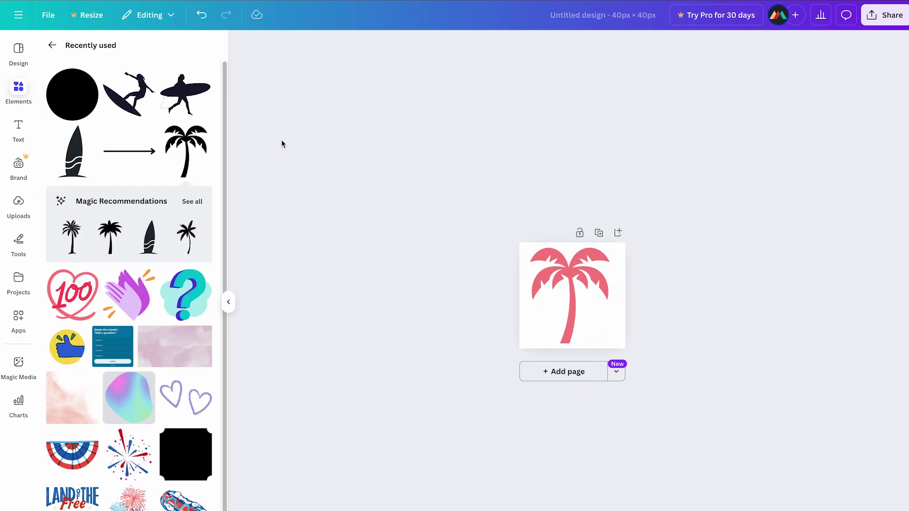
# Download the palm icon design as a PNG
pyautogui.click(51, 19)
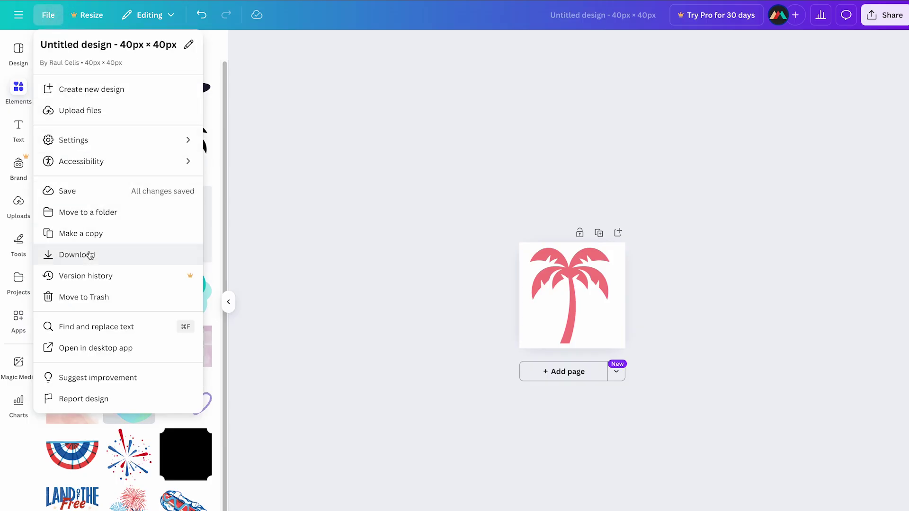
pyautogui.click(90, 256)
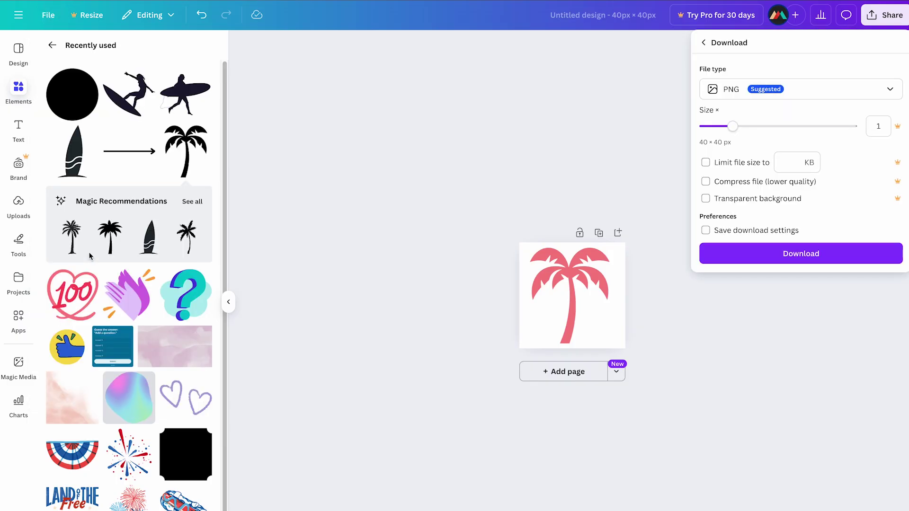
pyautogui.click(765, 258)
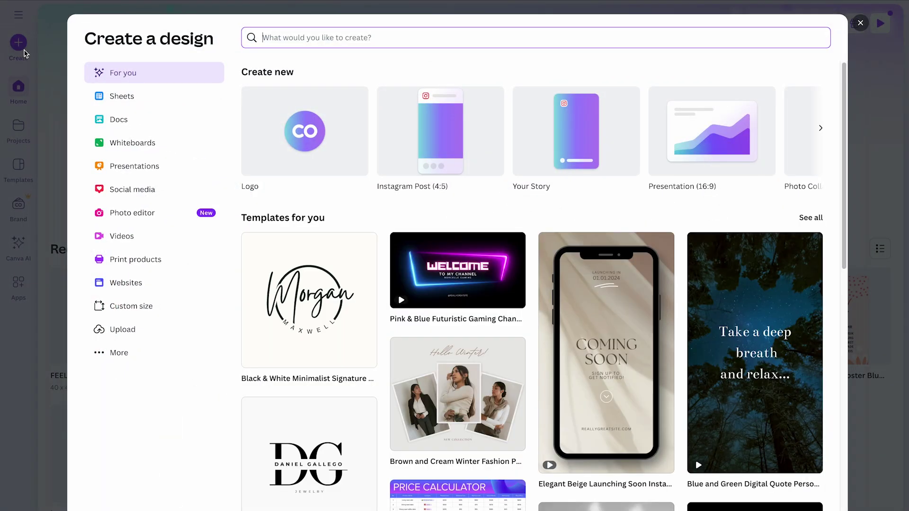
# Start a custom-size design for the 1200 × 600 px banner
pyautogui.click(150, 307)
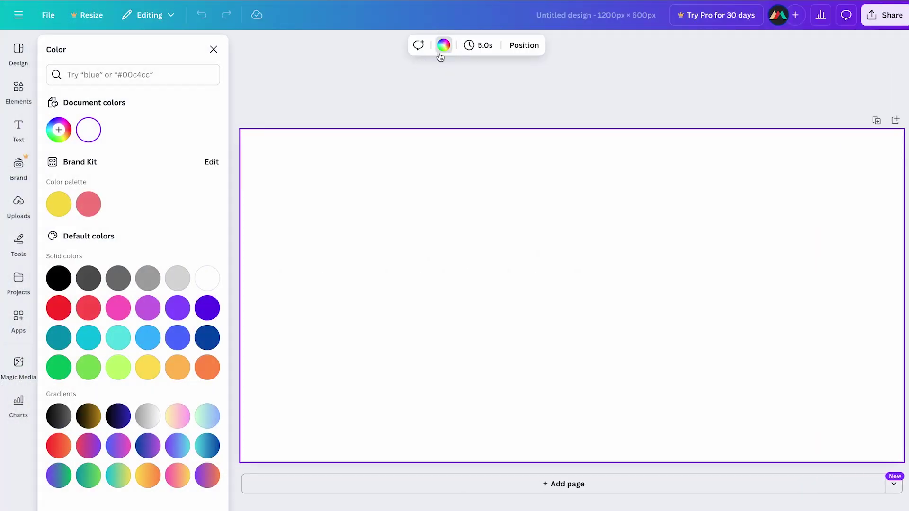
# Fill the page background with the brand yellow and upload the hoodie mockup image
pyautogui.click(67, 205)
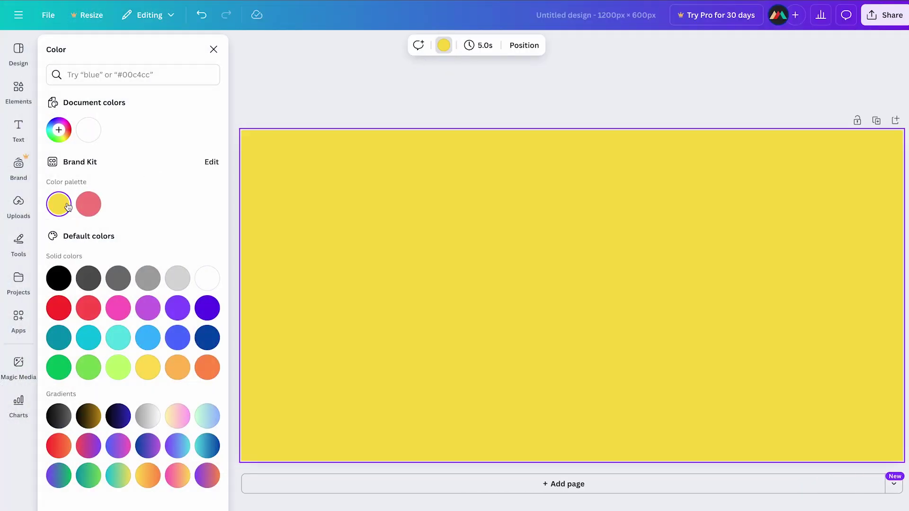
pyautogui.click(27, 208)
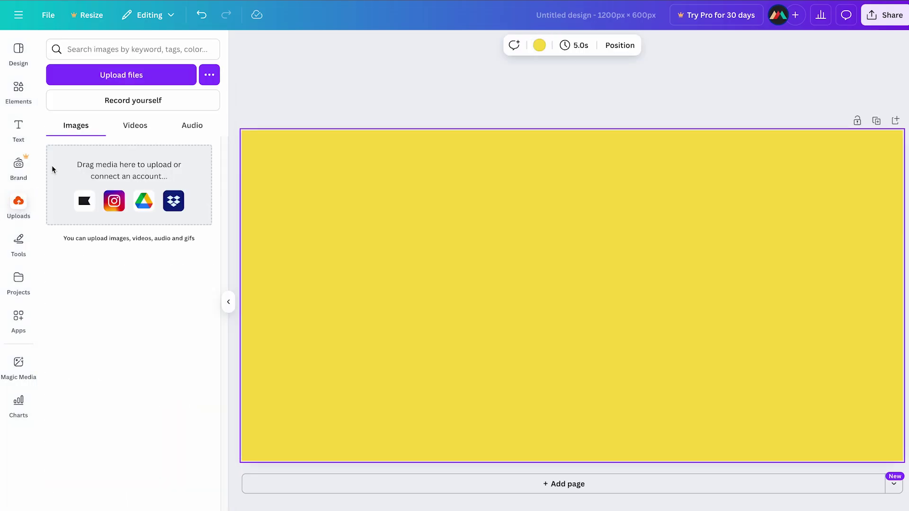
pyautogui.click(122, 78)
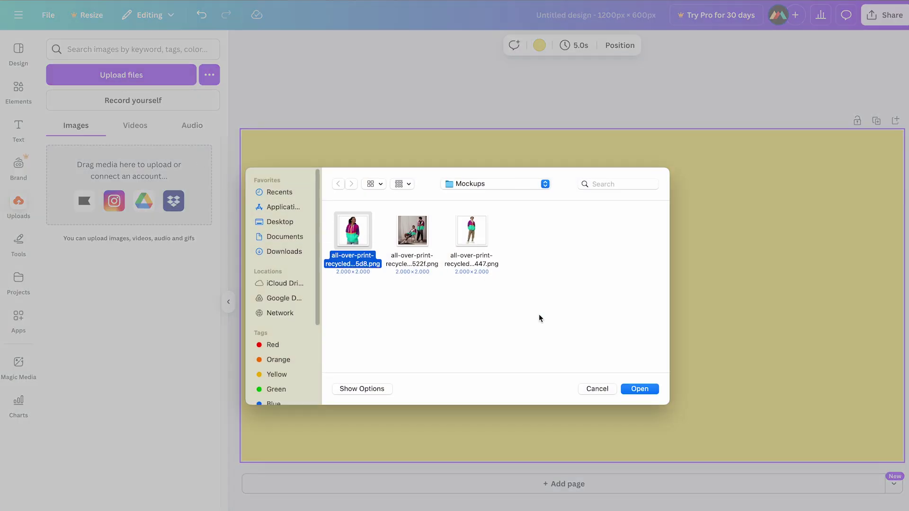
pyautogui.click(633, 390)
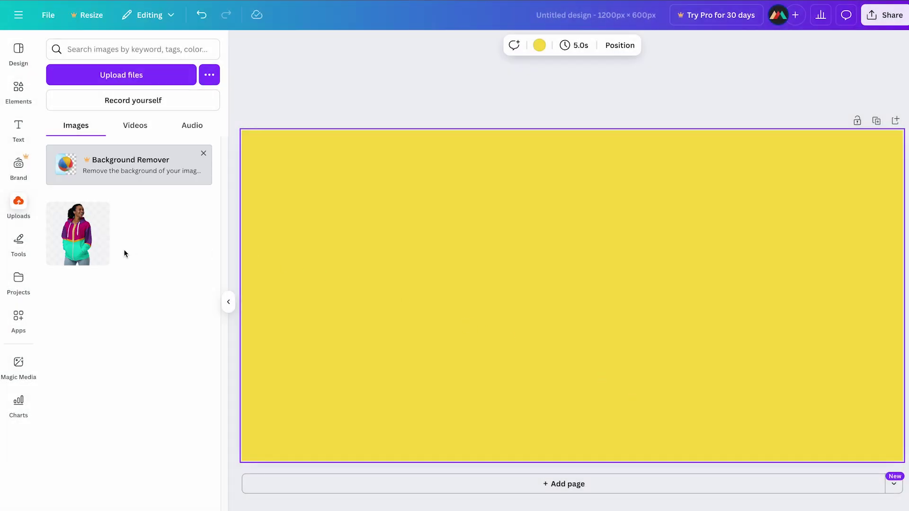
# Place the hoodie photo on the page, enlarged to fill the right half
pyautogui.click(79, 256)
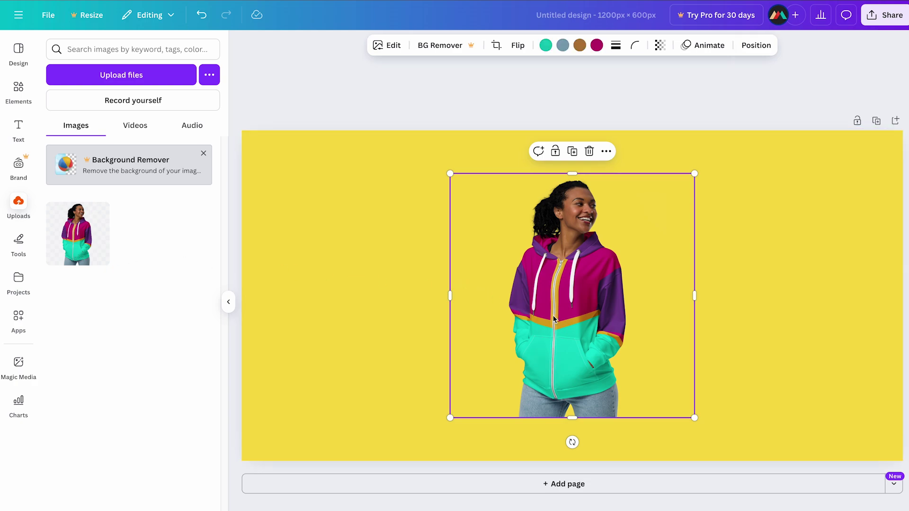
pyautogui.moveTo(554, 318); pyautogui.dragTo(677, 360)
pyautogui.moveTo(816, 215); pyautogui.dragTo(906, 126)
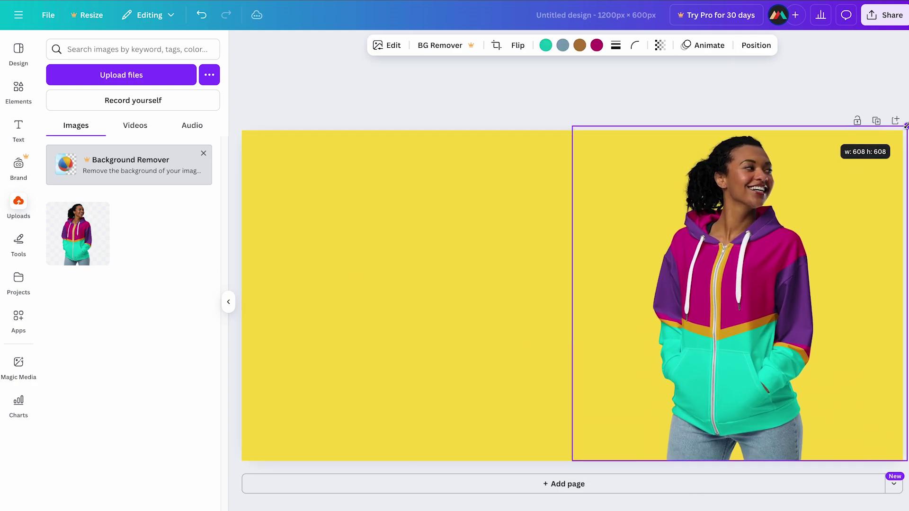
pyautogui.moveTo(712, 313); pyautogui.dragTo(745, 314)
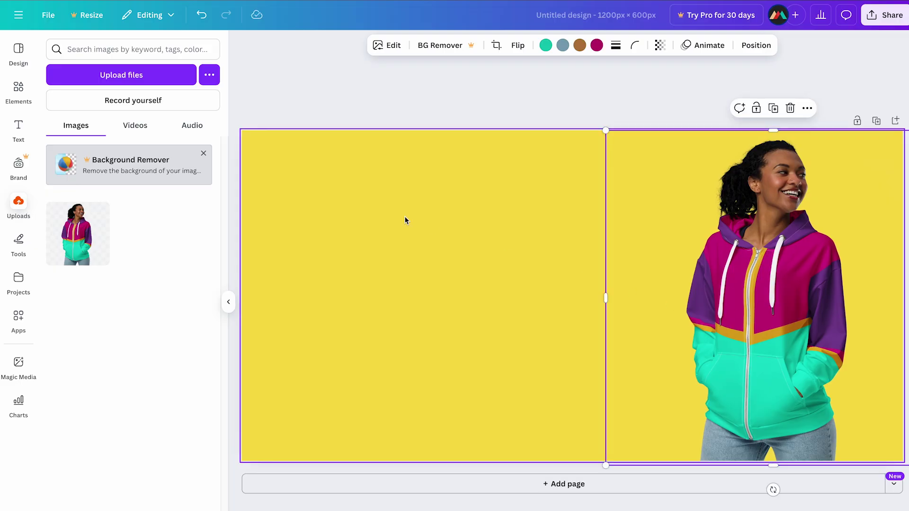
# Add a text box with the headline 'Hot New Arrivals, Just Landed' in Century Gothic
pyautogui.click(20, 137)
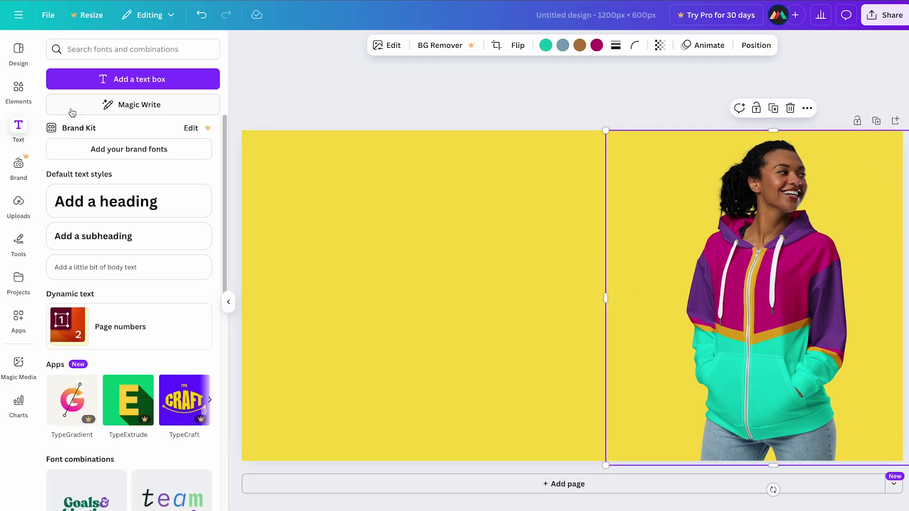
pyautogui.click(146, 77)
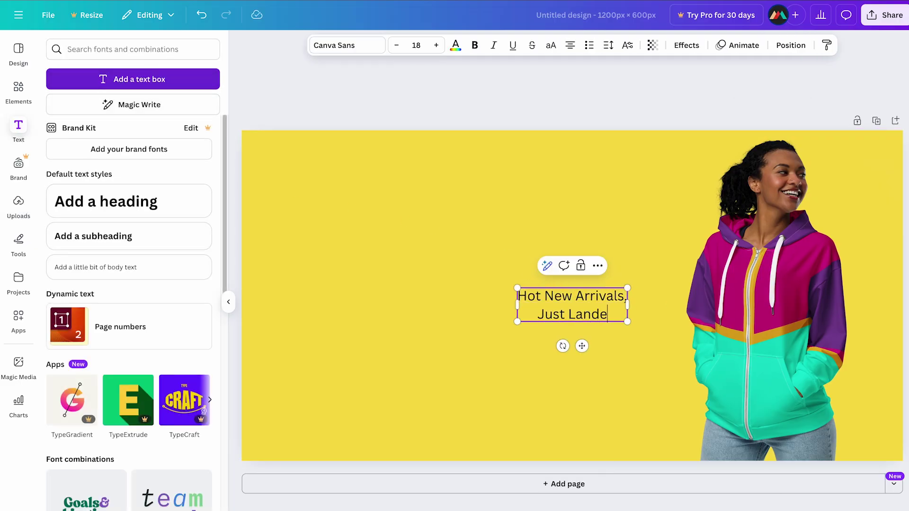
pyautogui.write('d')
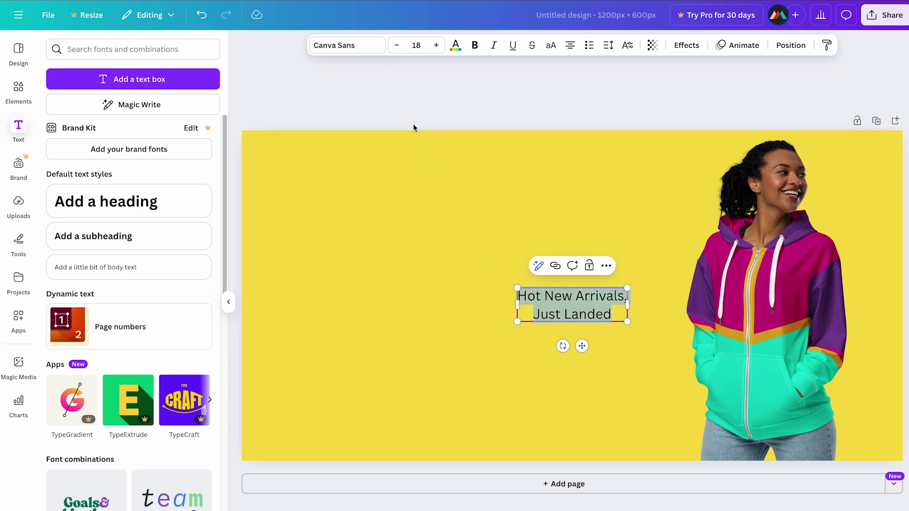
pyautogui.click(377, 52)
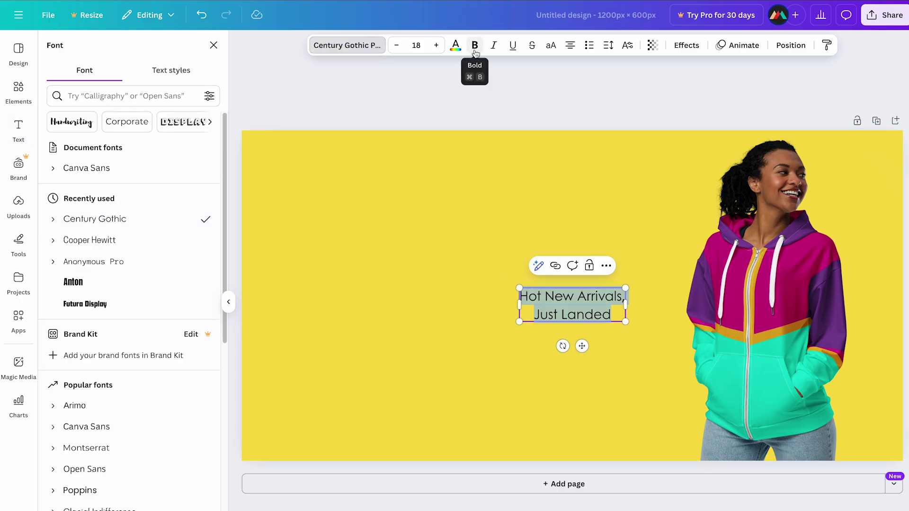
# Enlarge the headline to 64.4, move it left of the model, and colour it dark purple
pyautogui.moveTo(518, 322); pyautogui.dragTo(342, 424)
pyautogui.moveTo(628, 289); pyautogui.dragTo(710, 255)
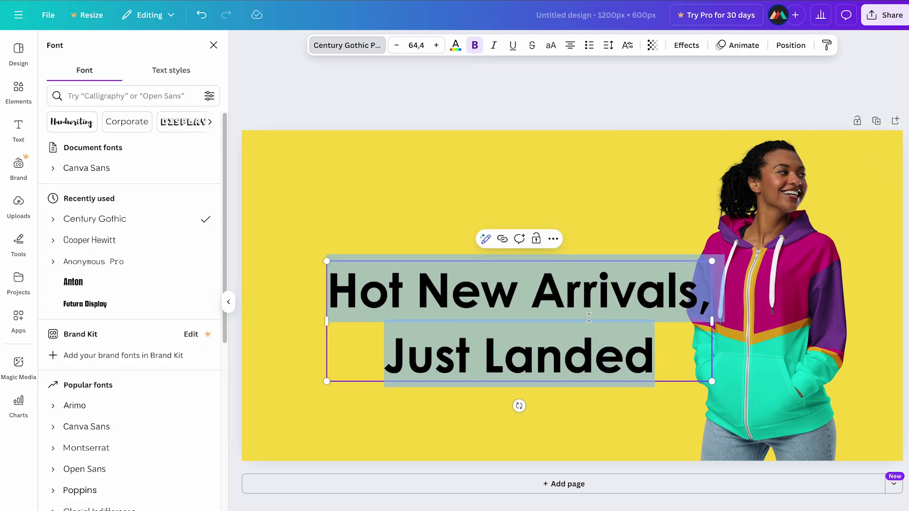
pyautogui.moveTo(548, 278); pyautogui.dragTo(498, 259)
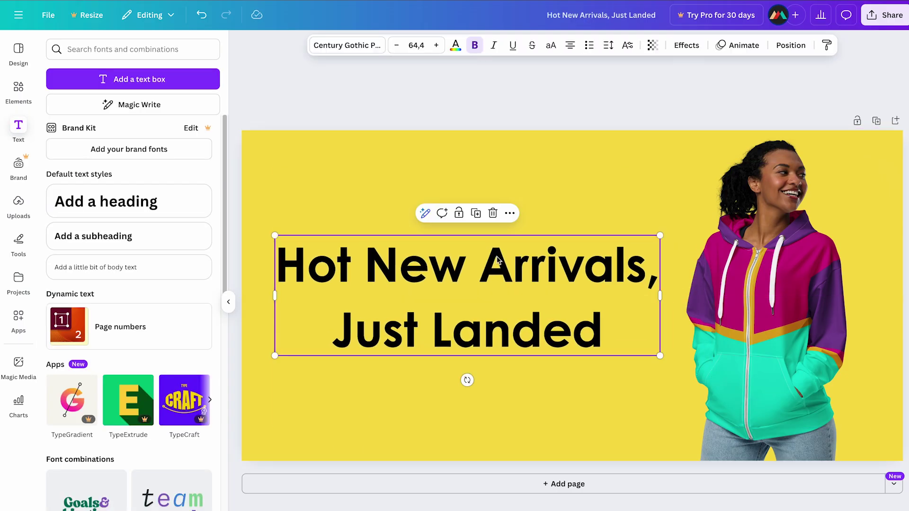
pyautogui.click(455, 48)
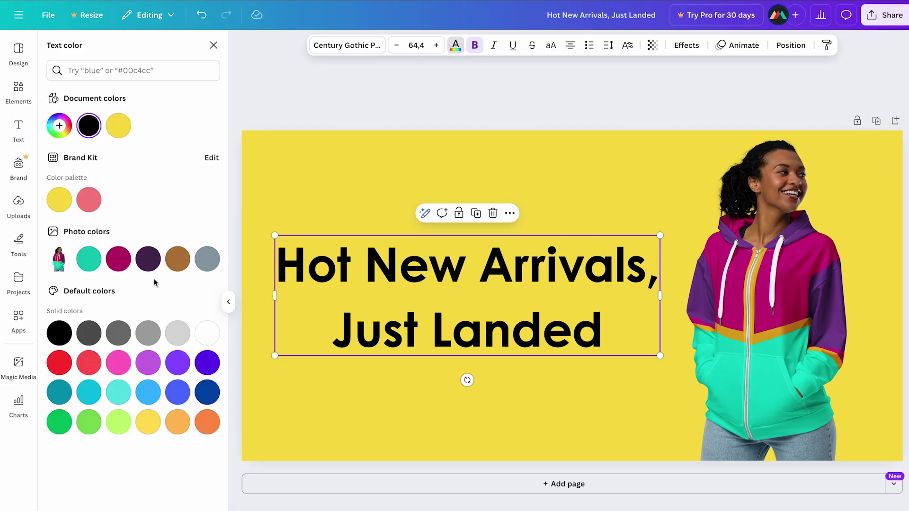
pyautogui.click(149, 260)
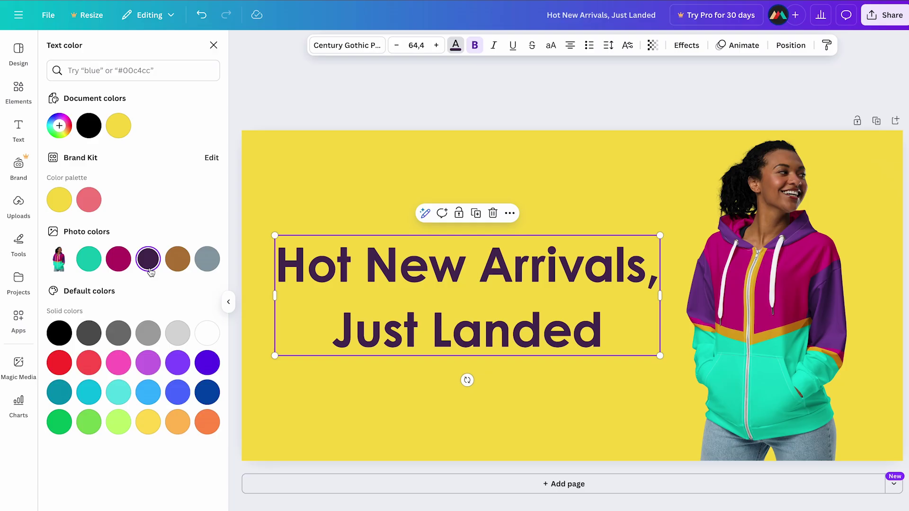
# Add a palm tree graphic, shrunk into the banner's top-left corner, and bring up its colour choices
pyautogui.click(19, 95)
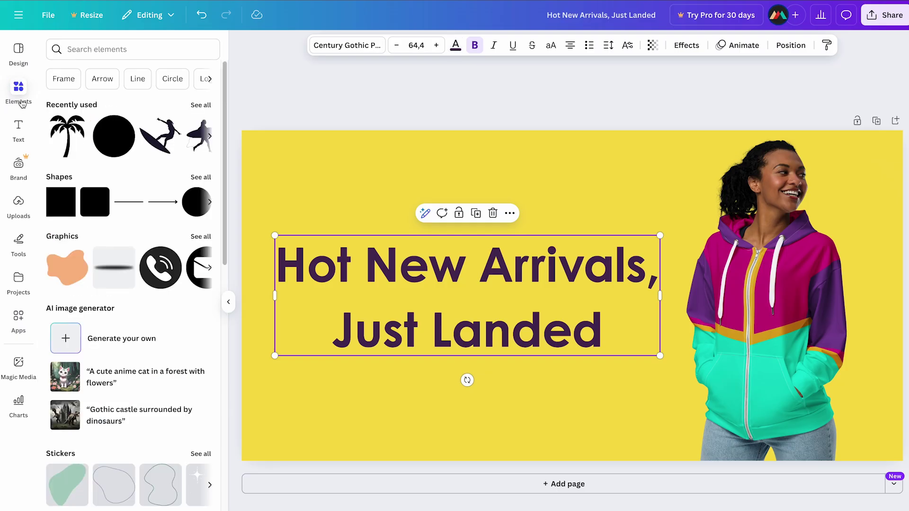
pyautogui.click(63, 140)
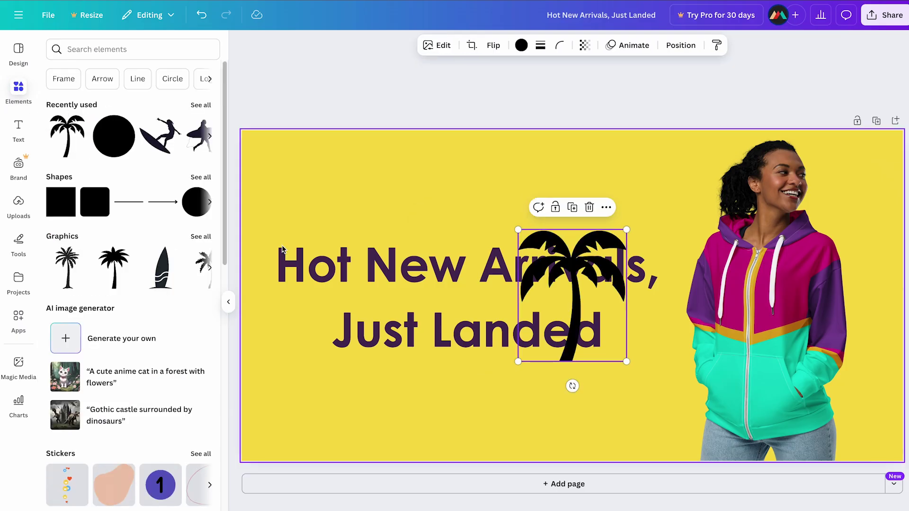
pyautogui.moveTo(627, 363); pyautogui.dragTo(296, 162)
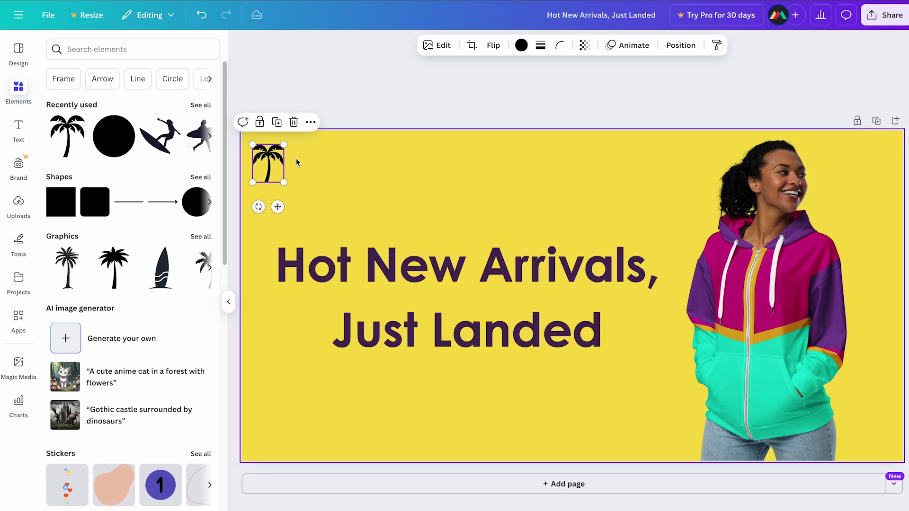
pyautogui.click(522, 46)
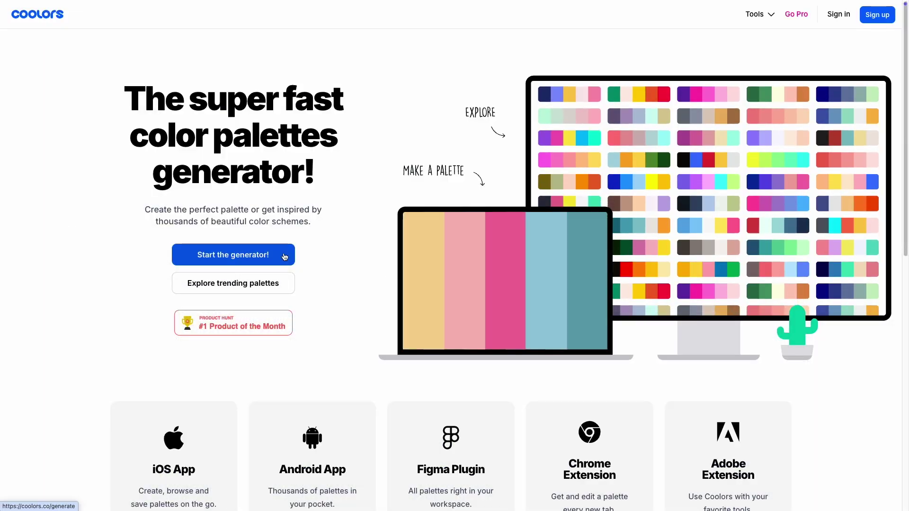
# Launch the Coolors generator and create random five-colour palettes, then return to the Canva post
pyautogui.click(282, 257)
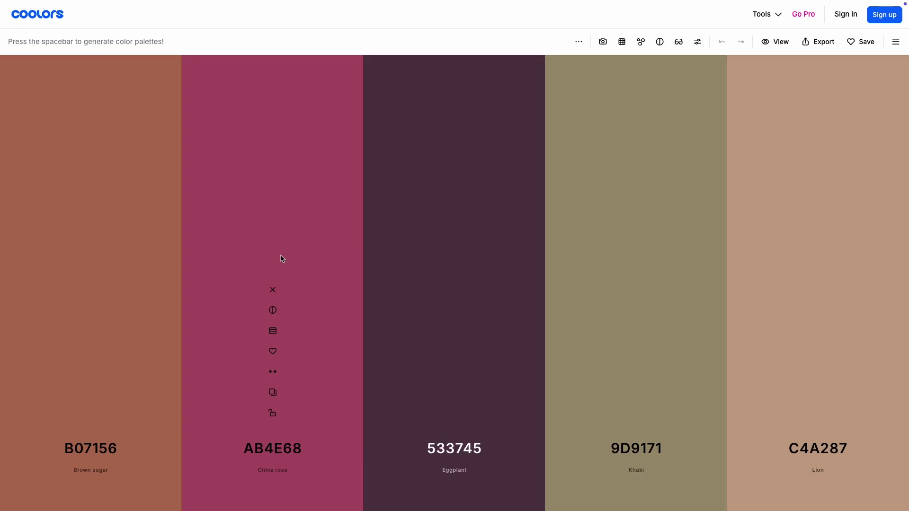
pyautogui.press('space')
pyautogui.press('space')
pyautogui.press('space')
pyautogui.press('space')
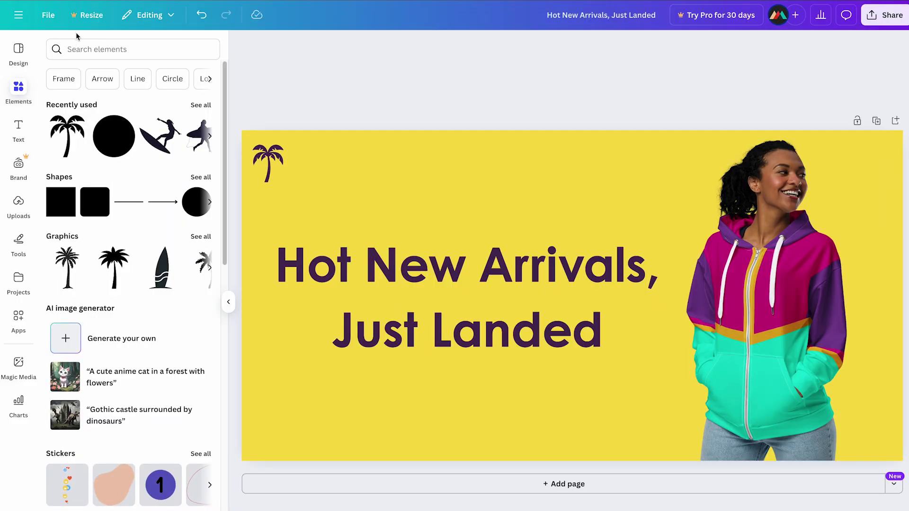
pyautogui.click(47, 16)
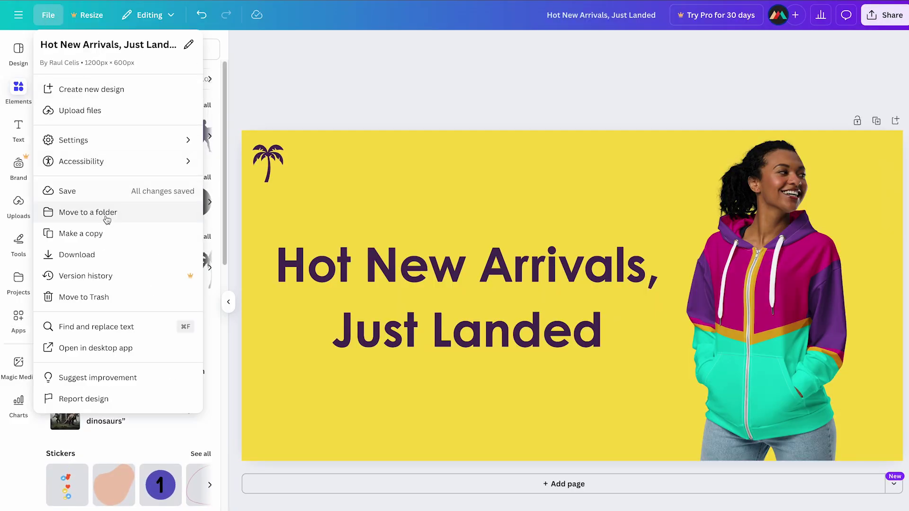
# Set the shirt post's download file type to JPG
pyautogui.click(94, 256)
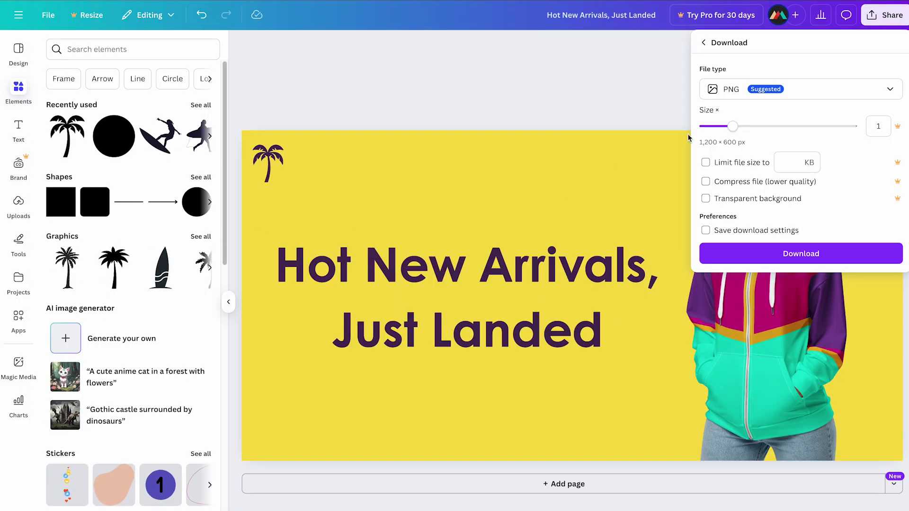
pyautogui.click(805, 99)
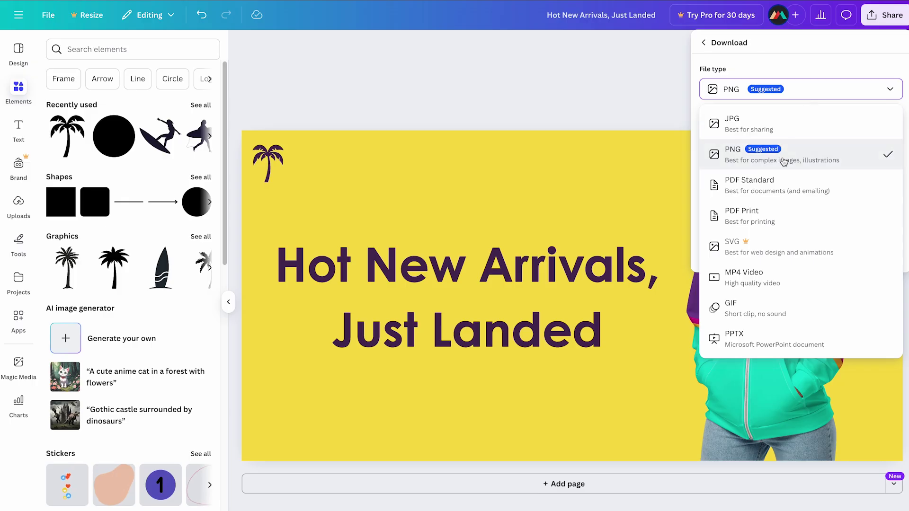
pyautogui.click(751, 129)
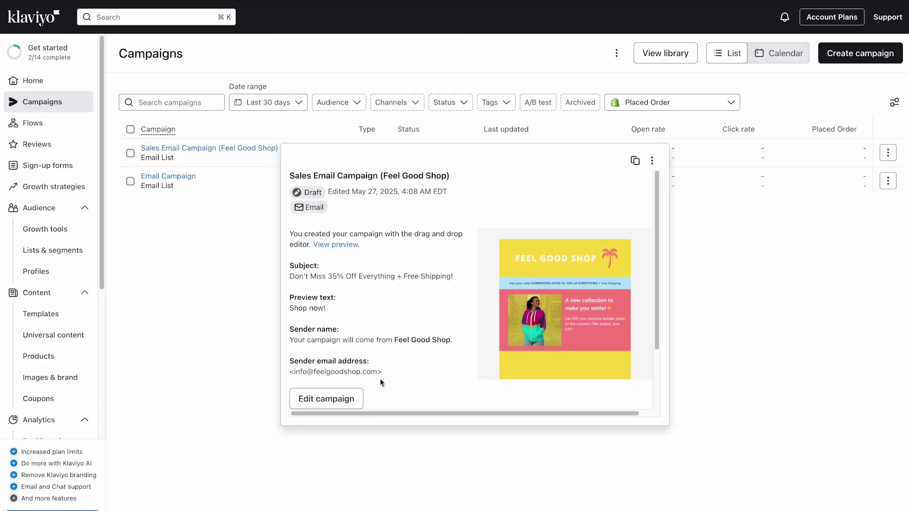
# Open the Feel Good Shop sales campaign and enter its email template editor
pyautogui.click(331, 399)
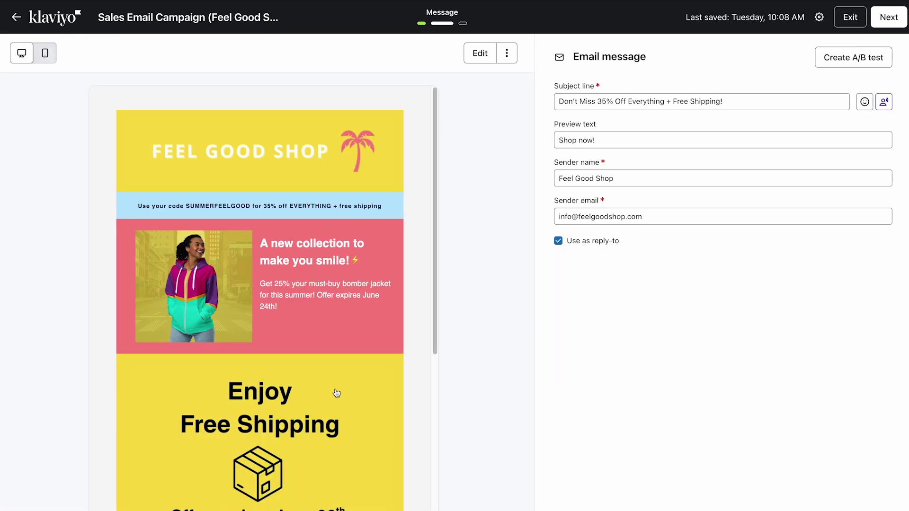
pyautogui.click(475, 61)
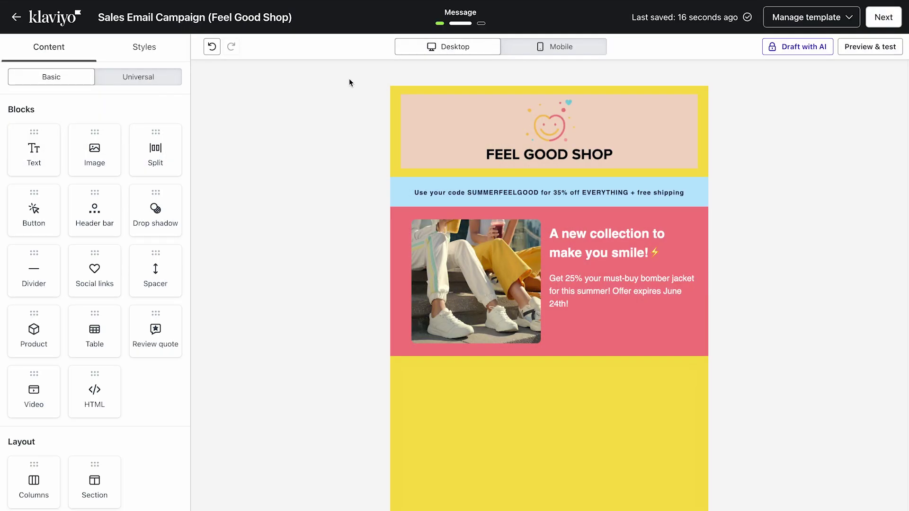
# Inspect the header, the 500 x 480 product image and the lower banner image settings
pyautogui.click(466, 139)
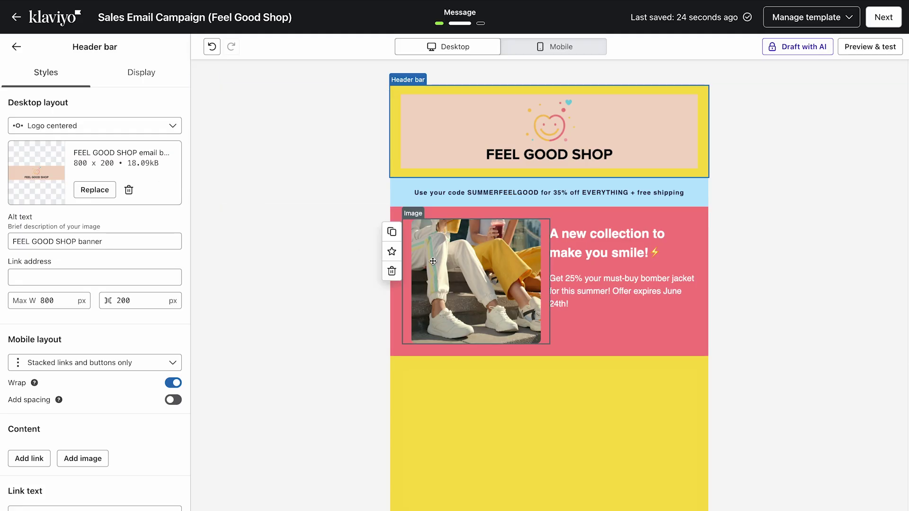
pyautogui.click(458, 267)
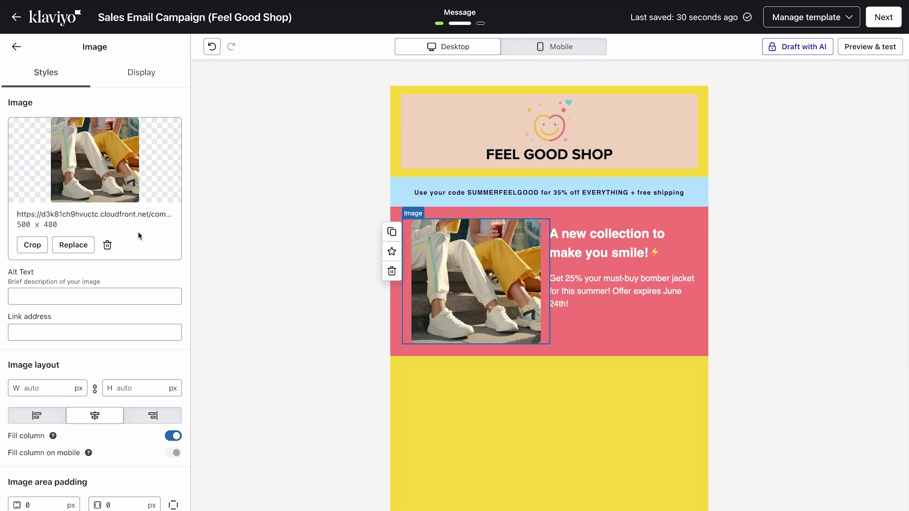
pyautogui.click(503, 374)
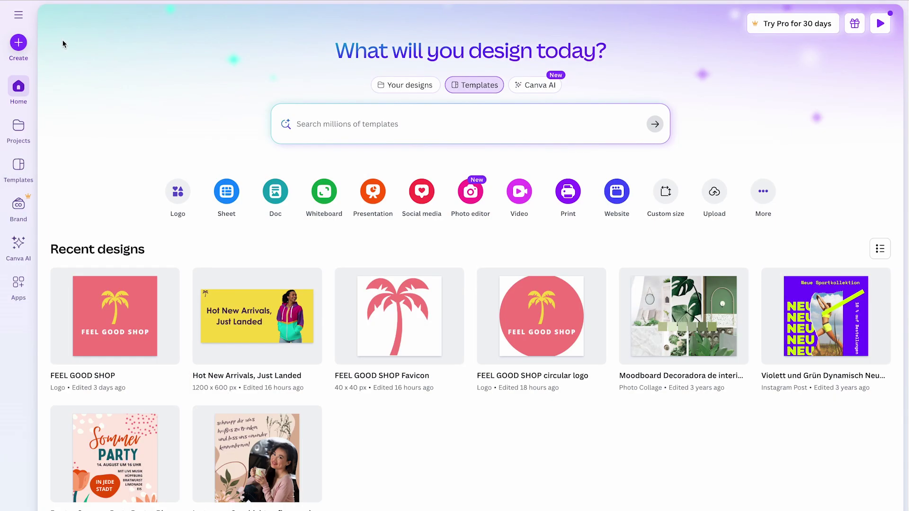
# Create a new custom-size design of 800 x 200 px
pyautogui.click(18, 44)
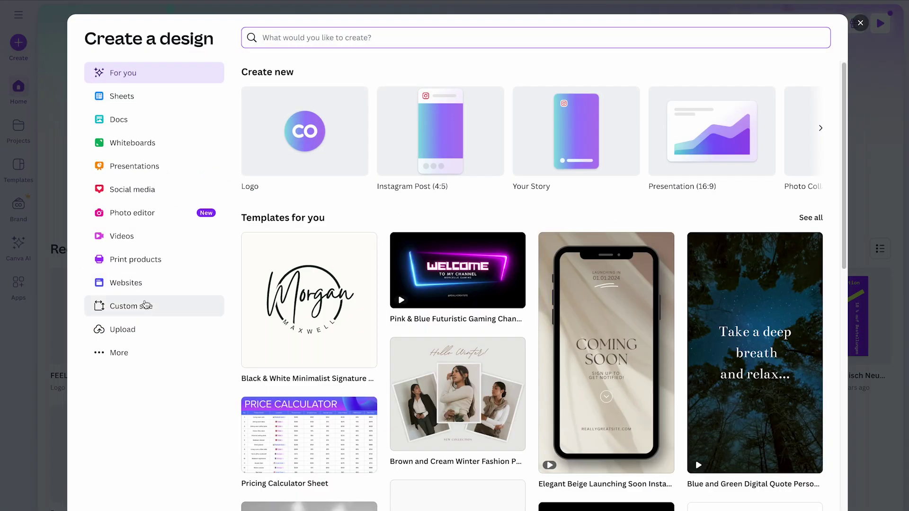
pyautogui.click(144, 308)
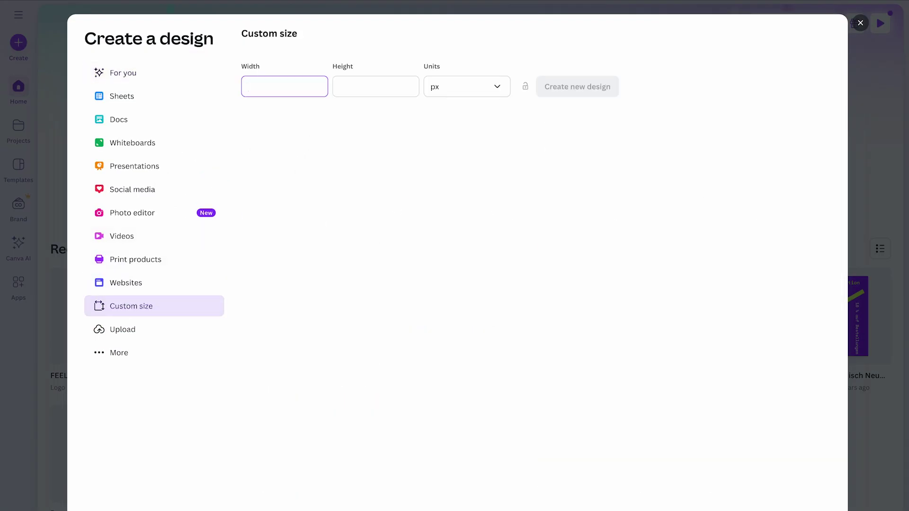
pyautogui.press('Tab')
pyautogui.write('200')
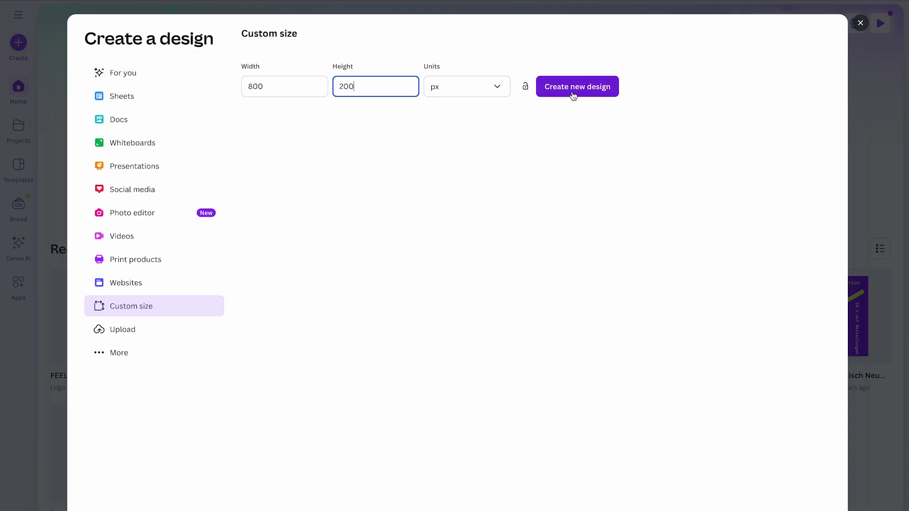
pyautogui.click(575, 90)
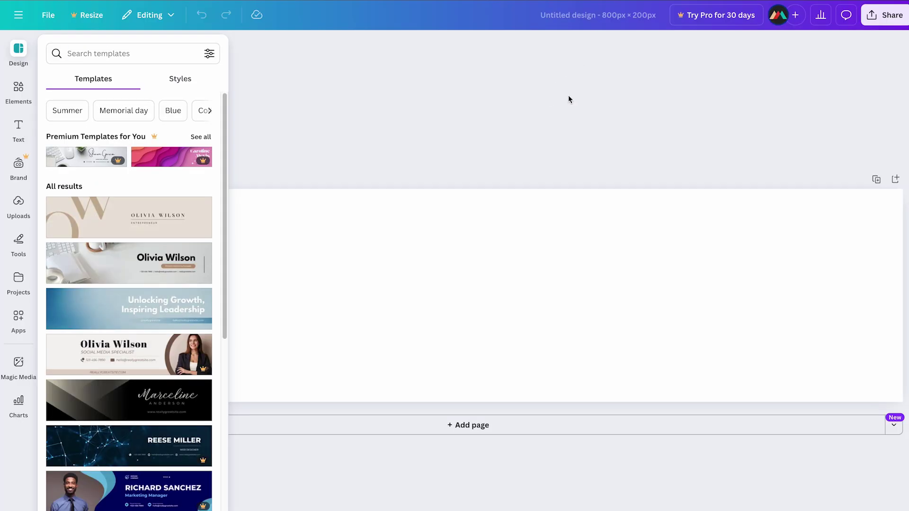
# Fill the banner background with the brand yellow and add the palm tree graphic
pyautogui.click(495, 211)
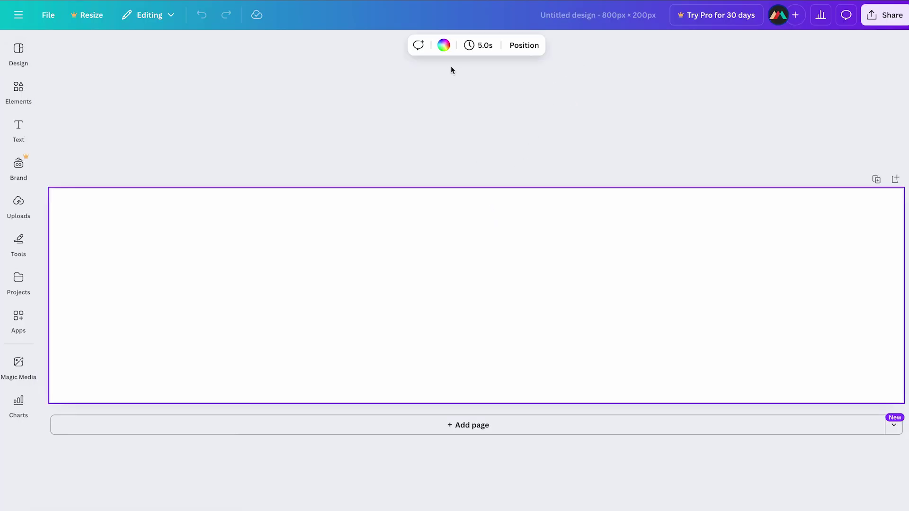
pyautogui.click(445, 46)
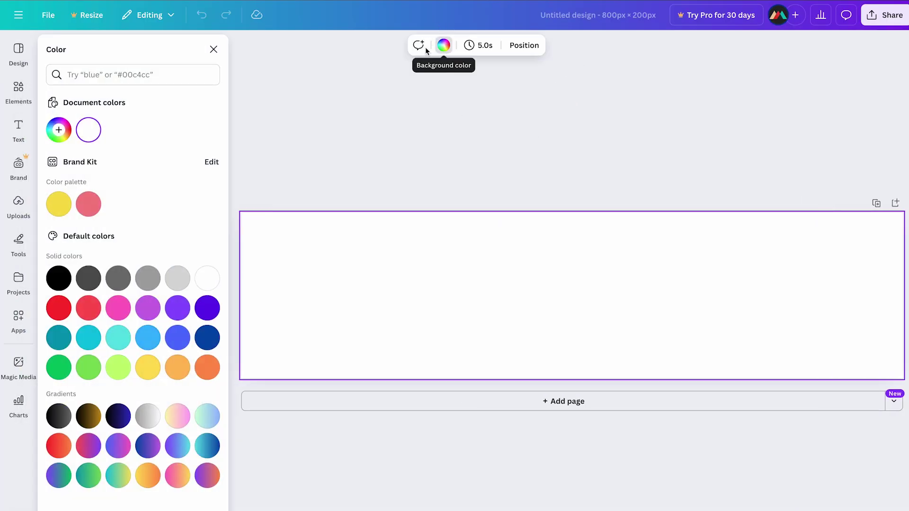
pyautogui.click(63, 203)
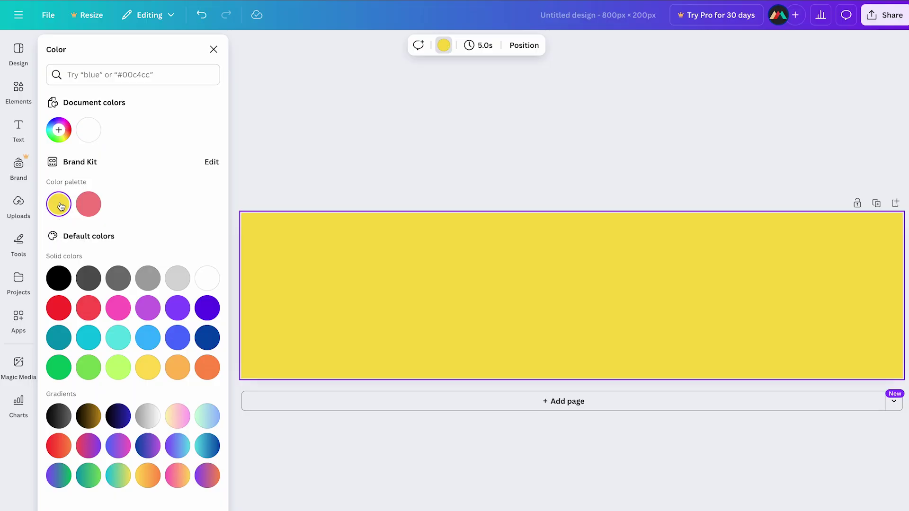
pyautogui.click(17, 99)
pyautogui.click(59, 142)
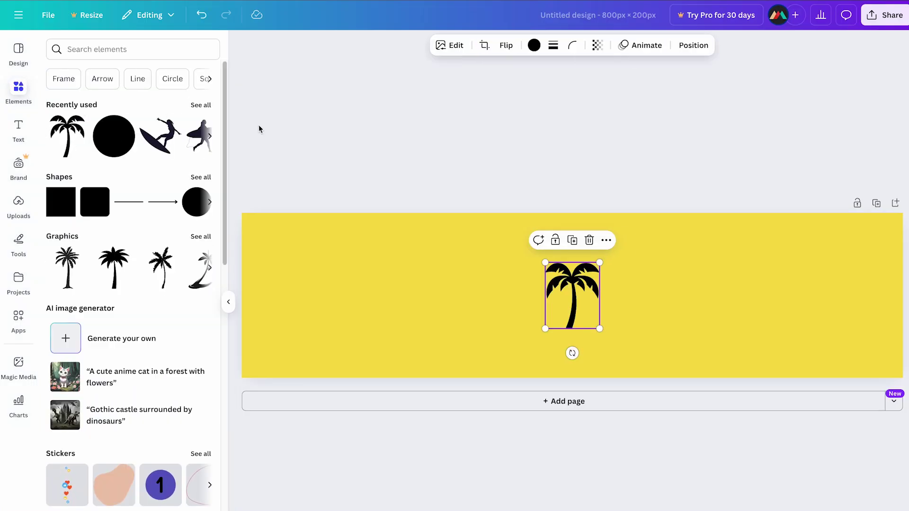
# Colour the palm tree brand pink, enlarge it, and place it at the banner's right edge
pyautogui.click(535, 46)
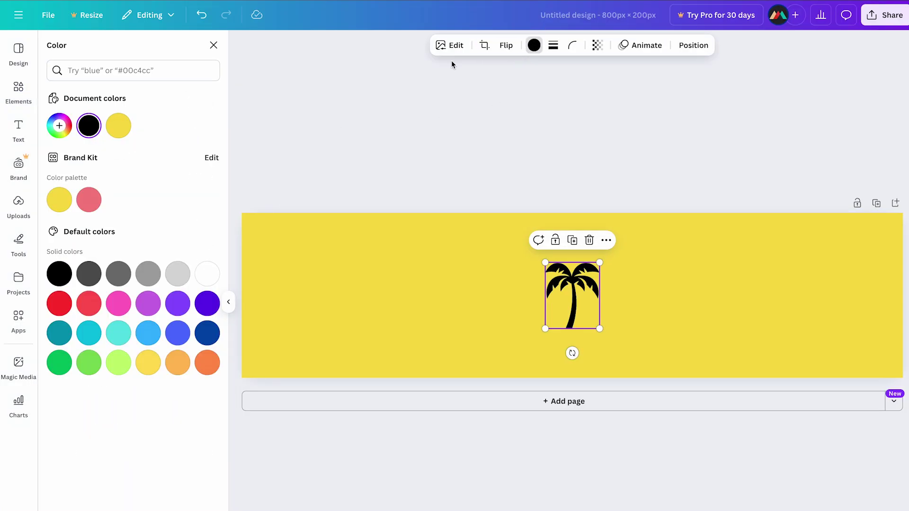
pyautogui.click(89, 199)
pyautogui.moveTo(572, 295); pyautogui.dragTo(835, 296)
pyautogui.moveTo(807, 264); pyautogui.dragTo(784, 232)
pyautogui.moveTo(863, 328); pyautogui.dragTo(869, 335)
pyautogui.moveTo(845, 294); pyautogui.dragTo(846, 306)
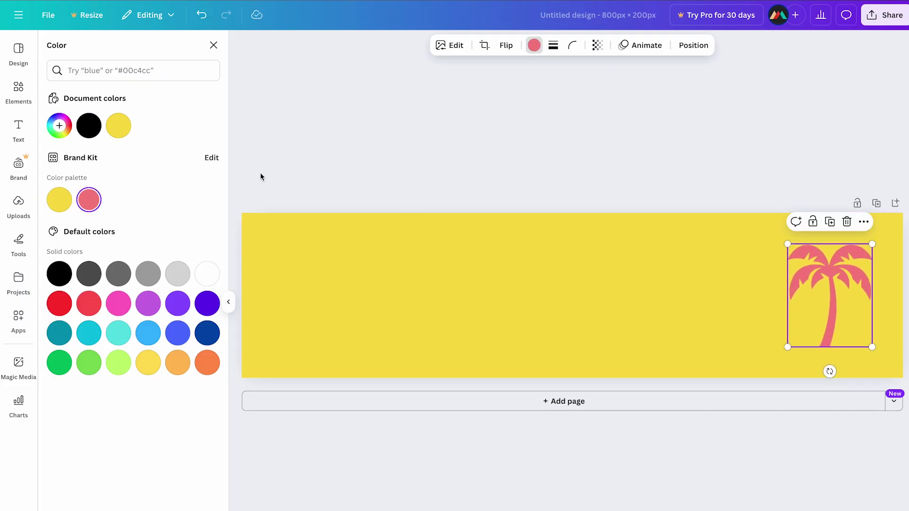
# Add an uppercase 'FEEL GOOD SHOP' headline, enlarged and centred on the banner
pyautogui.click(21, 132)
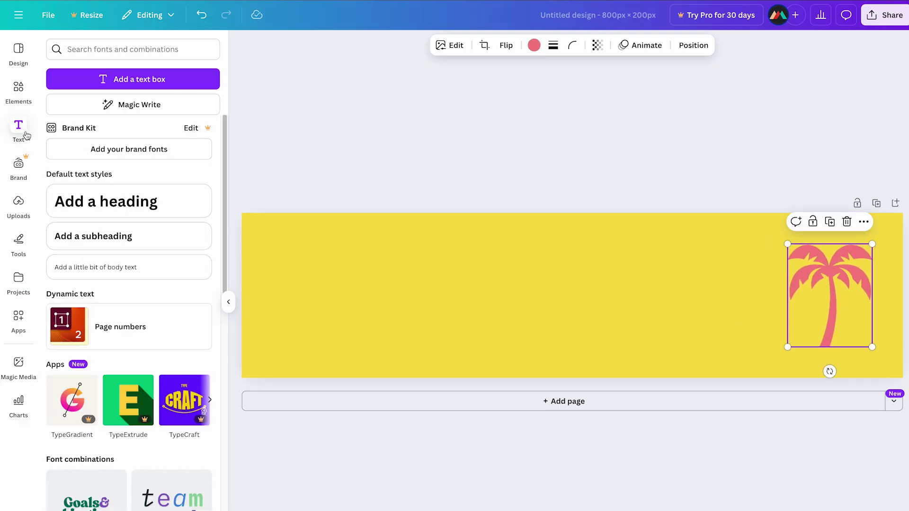
pyautogui.click(107, 80)
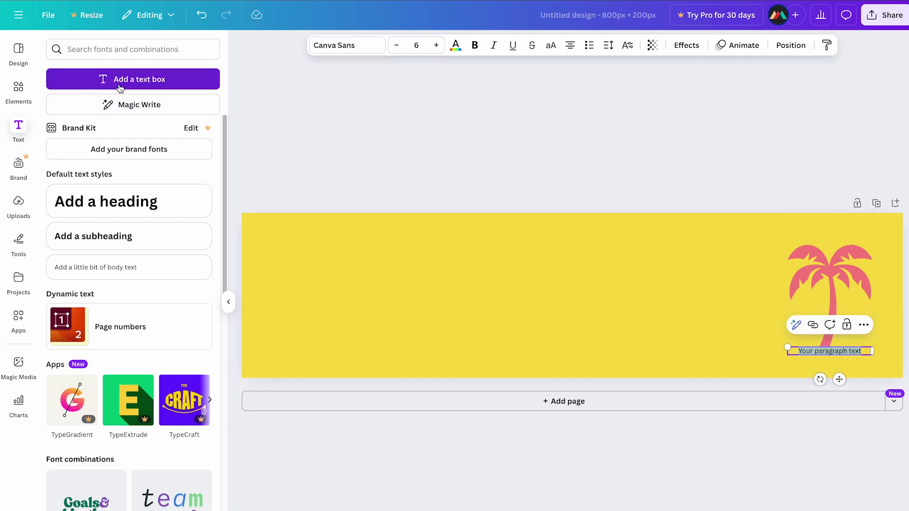
pyautogui.click(550, 45)
pyautogui.write('FEEL GOOD SHOP')
pyautogui.moveTo(829, 350); pyautogui.dragTo(351, 276)
pyautogui.moveTo(516, 290); pyautogui.dragTo(755, 320)
pyautogui.moveTo(577, 306); pyautogui.dragTo(528, 286)
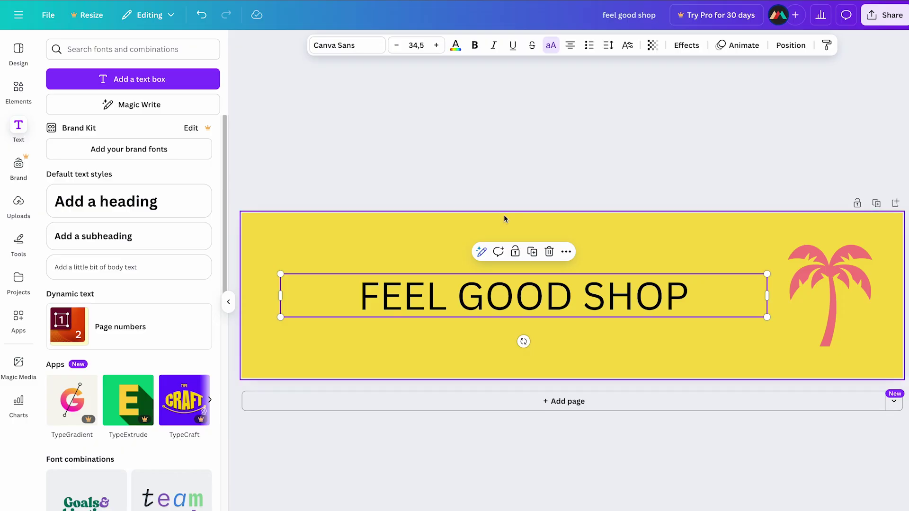
# Style the headline in bold white Open Sans with letter spacing 91 and a drop shadow
pyautogui.click(362, 46)
pyautogui.click(119, 217)
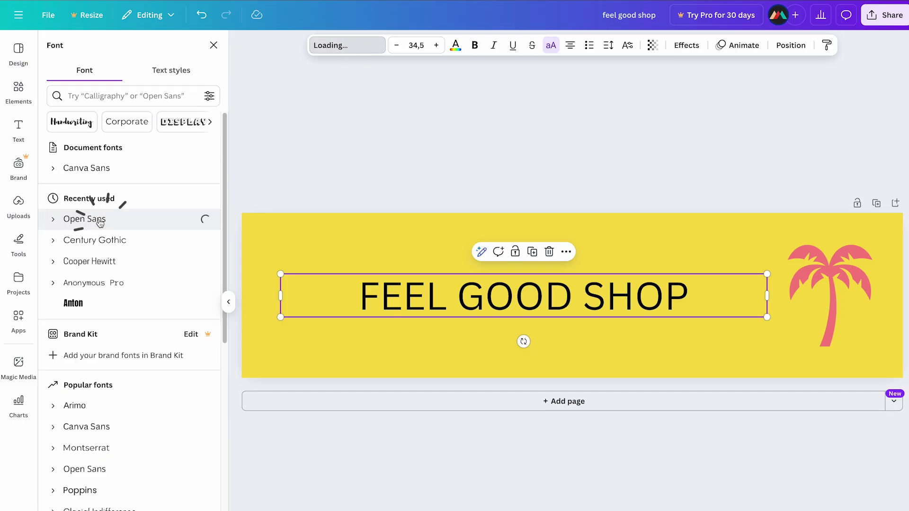
pyautogui.click(474, 45)
pyautogui.click(456, 46)
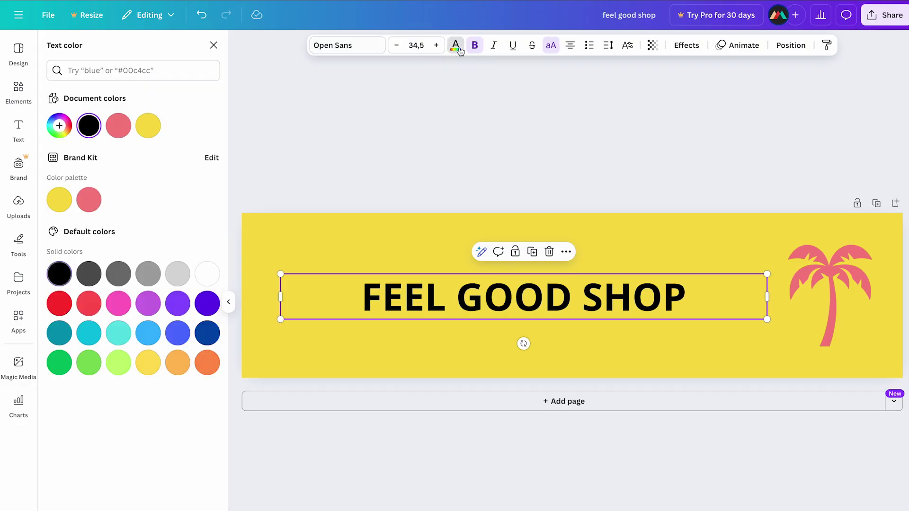
pyautogui.click(211, 277)
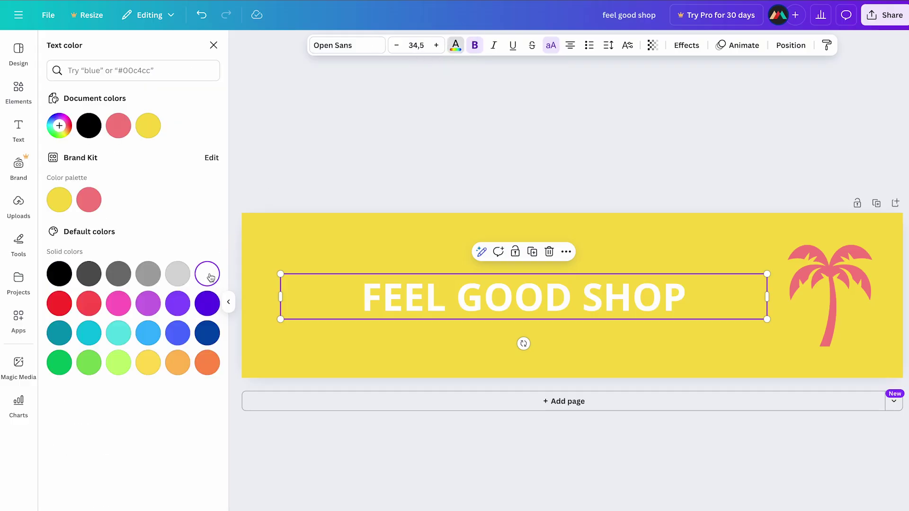
pyautogui.click(614, 49)
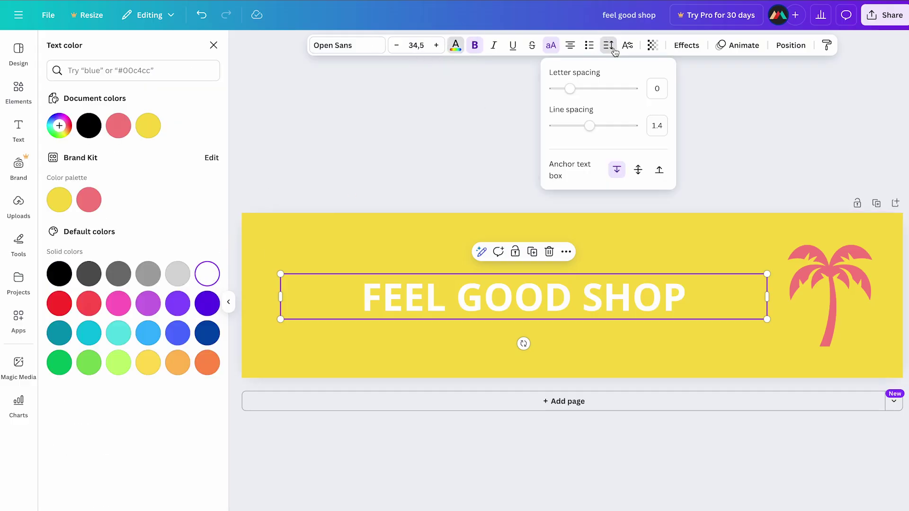
pyautogui.moveTo(569, 89); pyautogui.dragTo(577, 88)
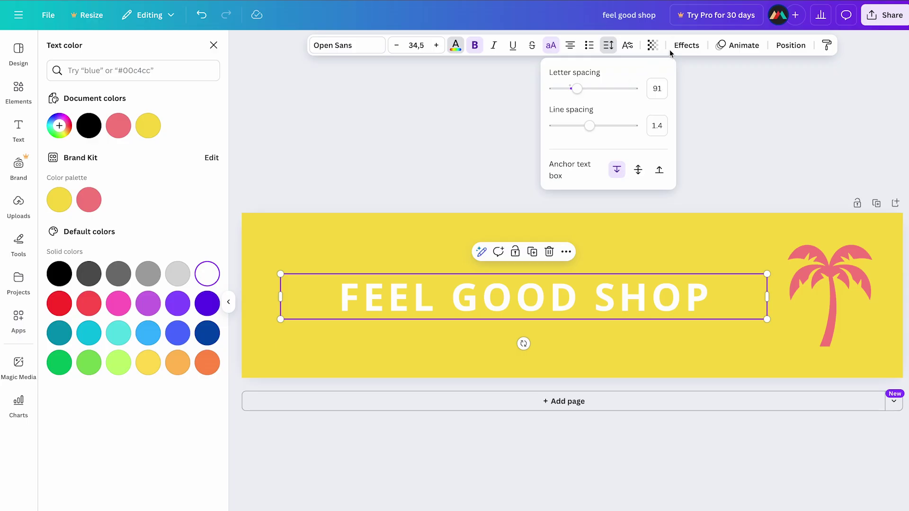
pyautogui.click(683, 47)
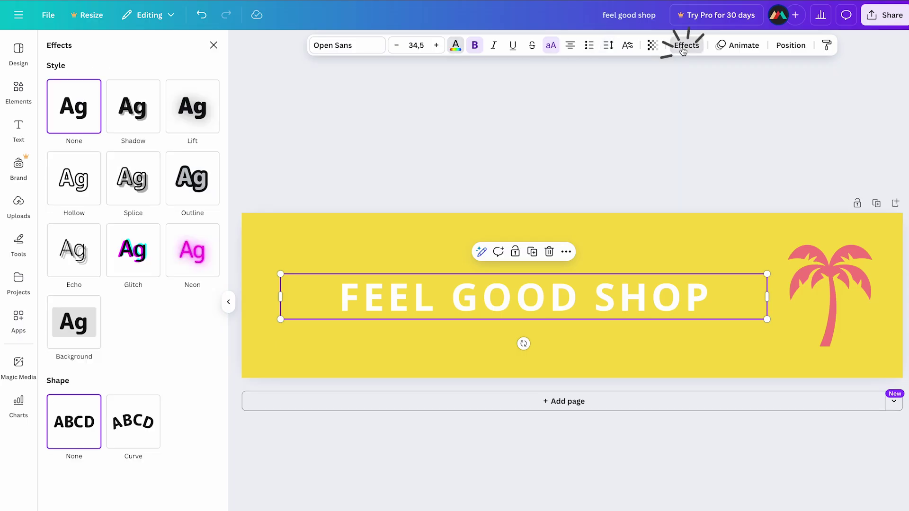
pyautogui.click(137, 108)
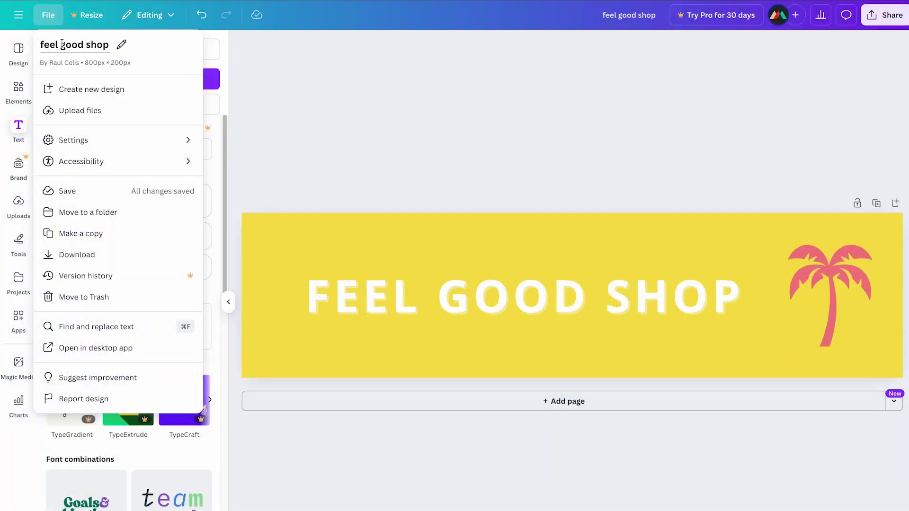
# Download the 800 x 200 banner as a JPG file
pyautogui.click(98, 254)
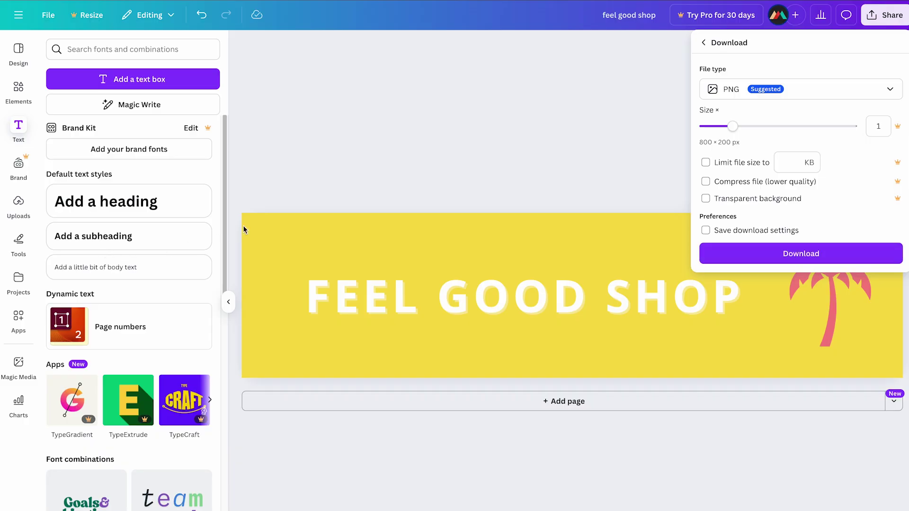
pyautogui.click(760, 101)
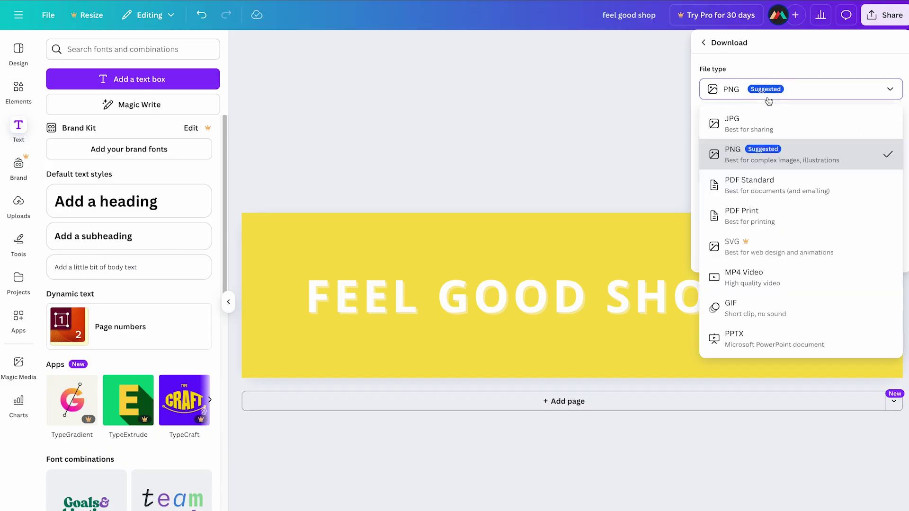
pyautogui.click(752, 124)
pyautogui.click(806, 258)
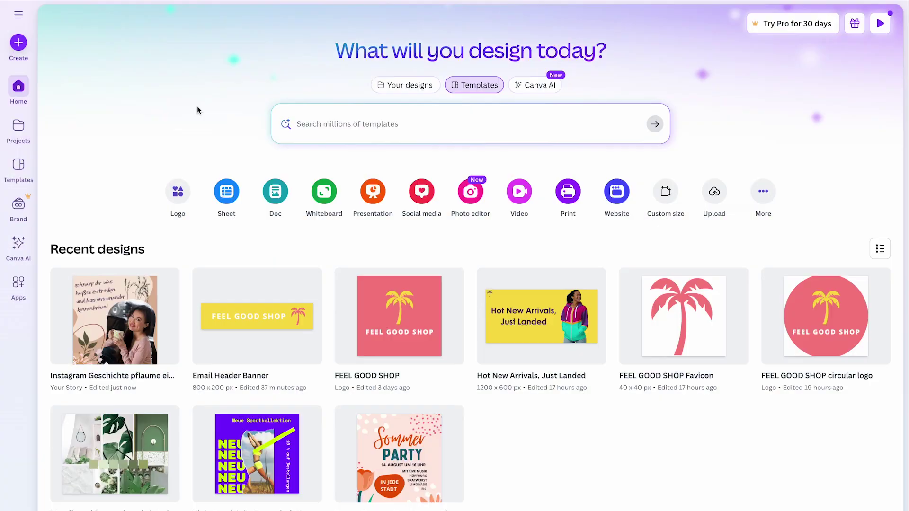
# Create a new 500 x 480 px design with a brand-yellow background
pyautogui.click(19, 42)
pyautogui.click(197, 307)
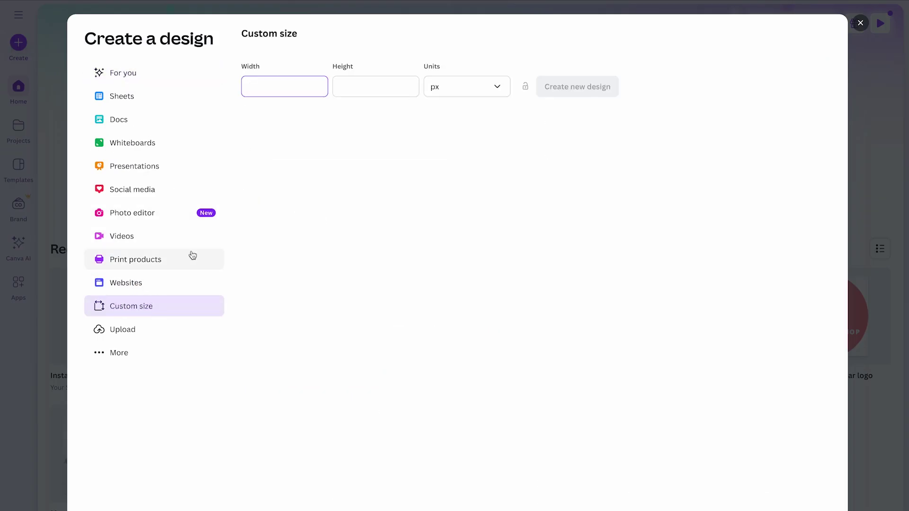
pyautogui.write('500')
pyautogui.press('Tab')
pyautogui.write('480')
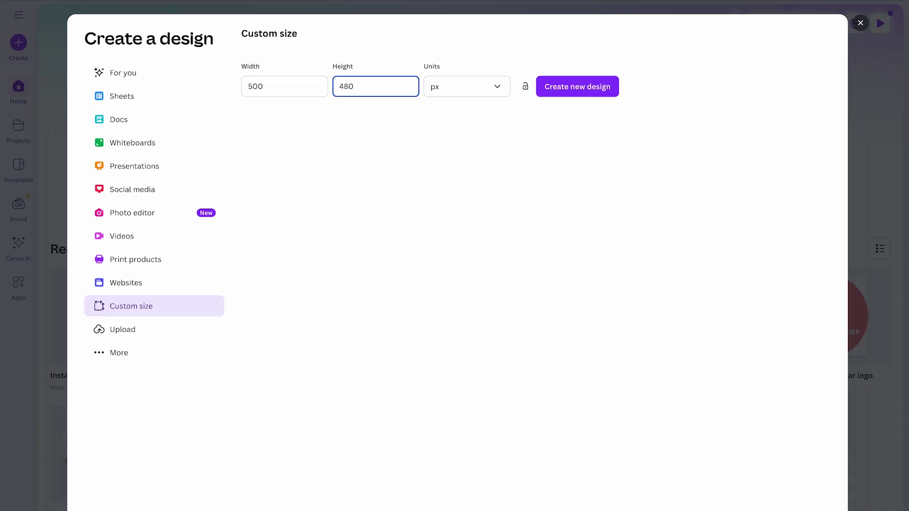
pyautogui.click(311, 106)
pyautogui.click(567, 86)
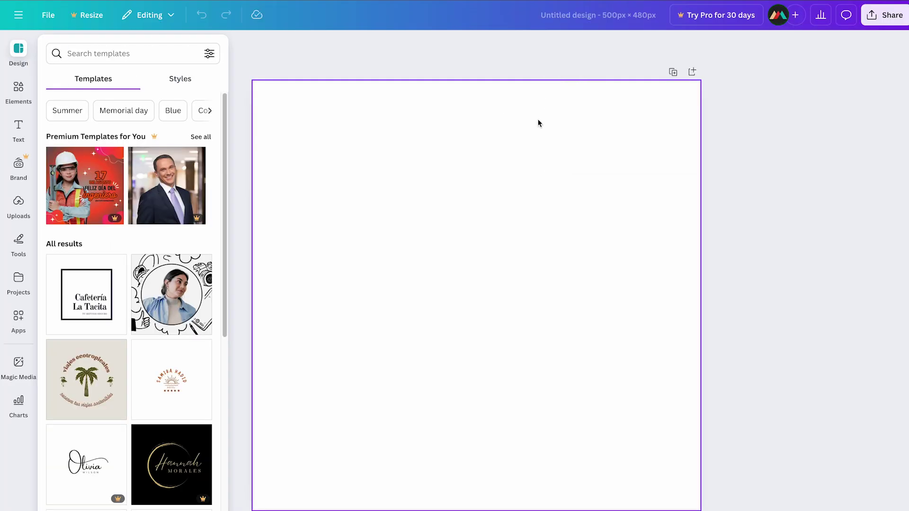
pyautogui.click(526, 135)
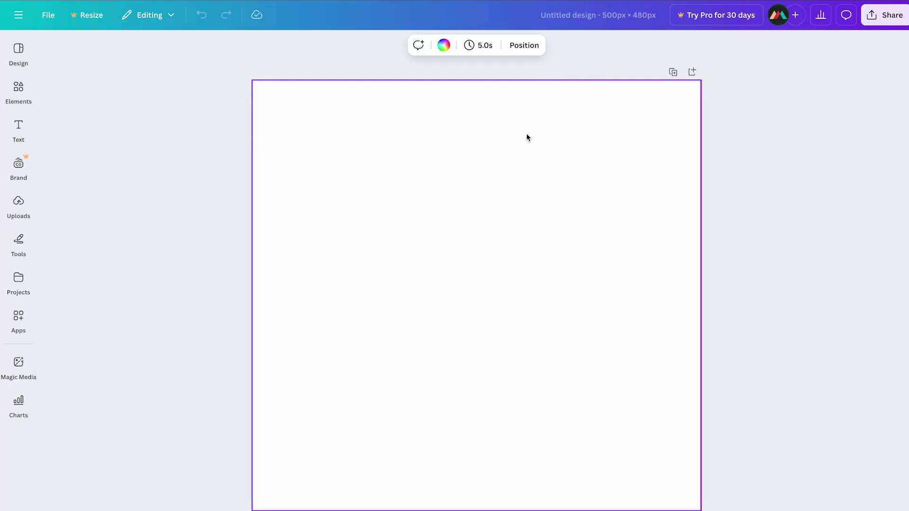
pyautogui.click(443, 45)
pyautogui.click(60, 203)
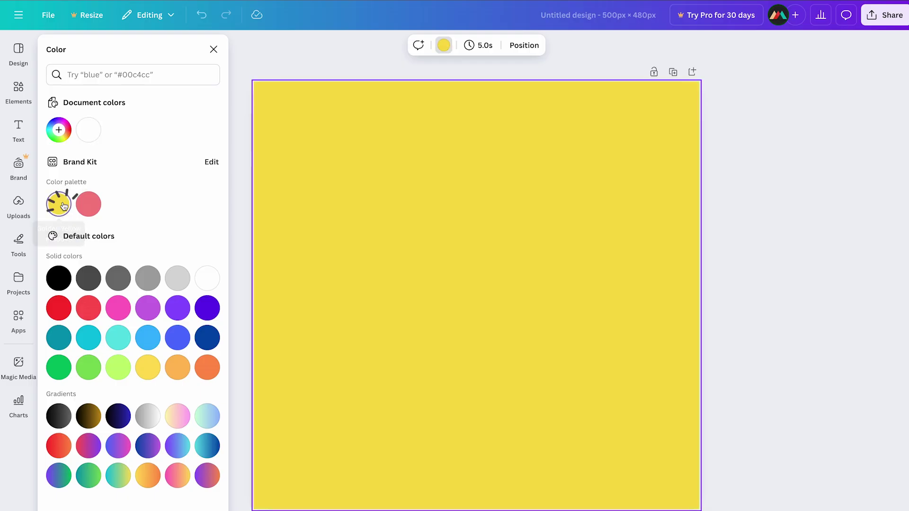
# Add the hoodie photo from Uploads and enlarge it to fill the page
pyautogui.click(18, 209)
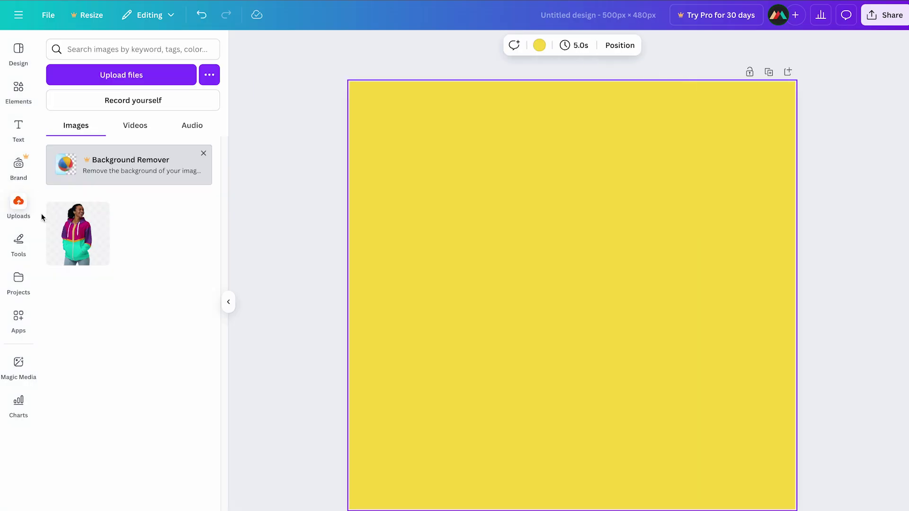
pyautogui.click(77, 238)
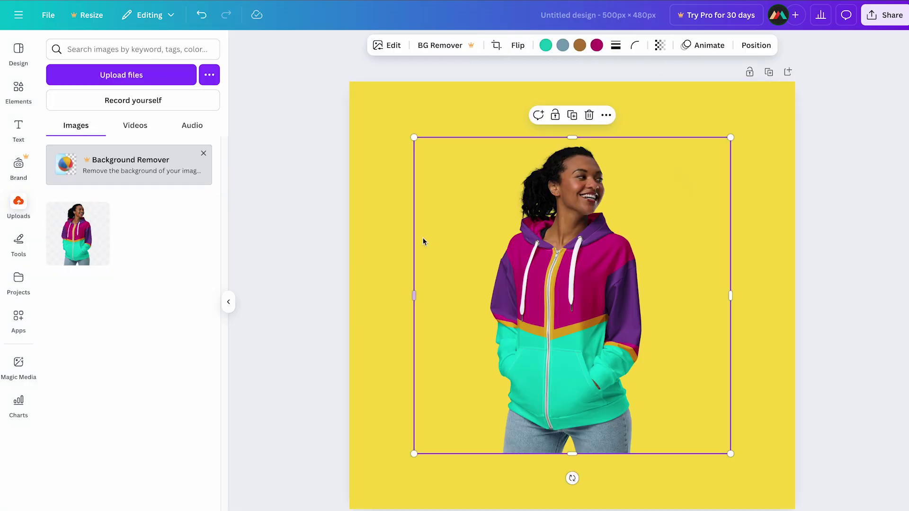
pyautogui.moveTo(413, 137); pyautogui.dragTo(349, 75)
pyautogui.moveTo(665, 286); pyautogui.dragTo(692, 339)
pyautogui.moveTo(756, 128); pyautogui.dragTo(797, 85)
pyautogui.moveTo(686, 181); pyautogui.dragTo(670, 180)
pyautogui.click(836, 180)
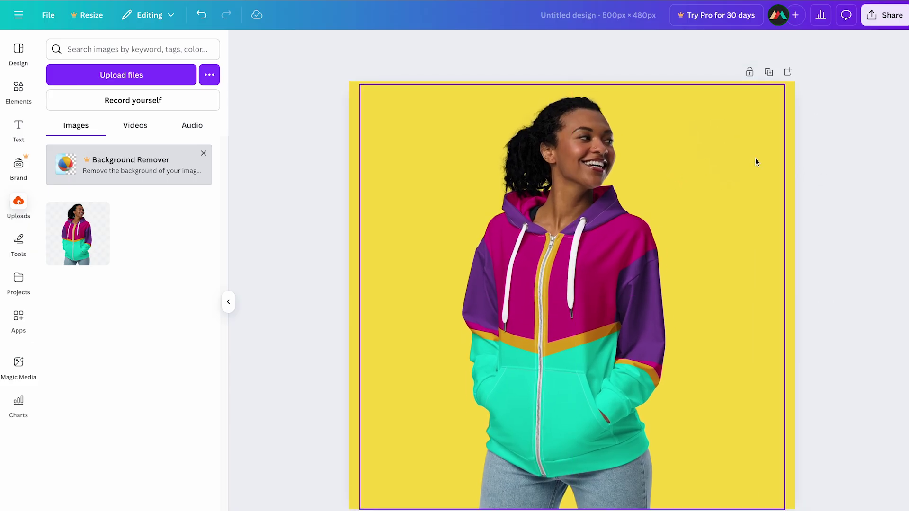
# Search the Elements library for 'downtown'
pyautogui.click(20, 95)
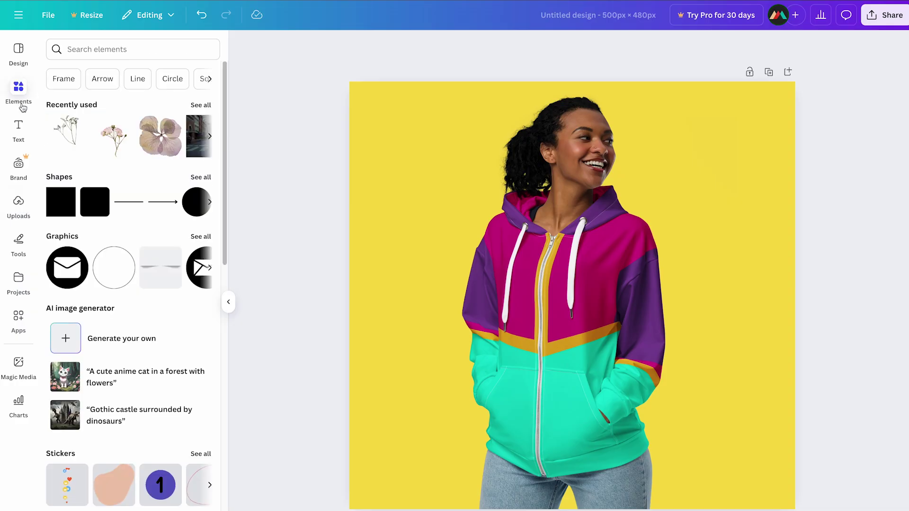
pyautogui.click(92, 49)
pyautogui.write('downtown')
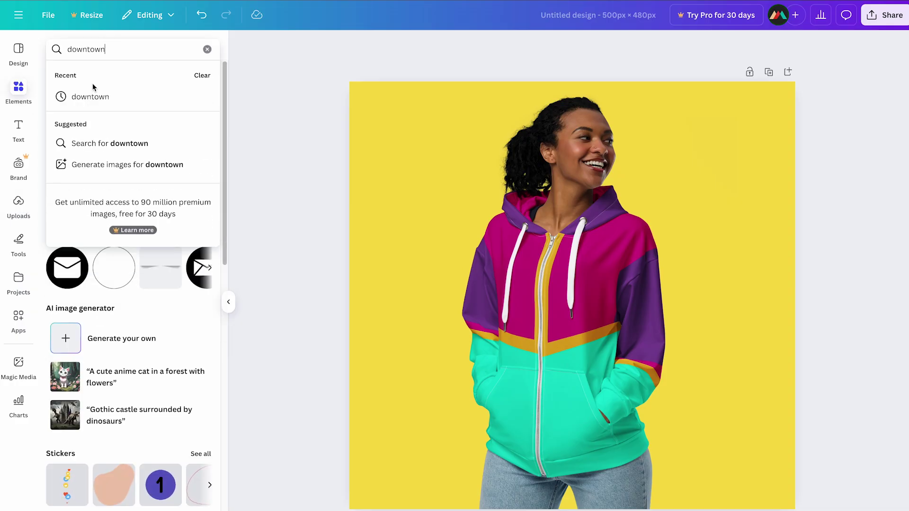
pyautogui.click(92, 94)
# Add a downtown street photo and resize it to cover the whole page
pyautogui.click(116, 82)
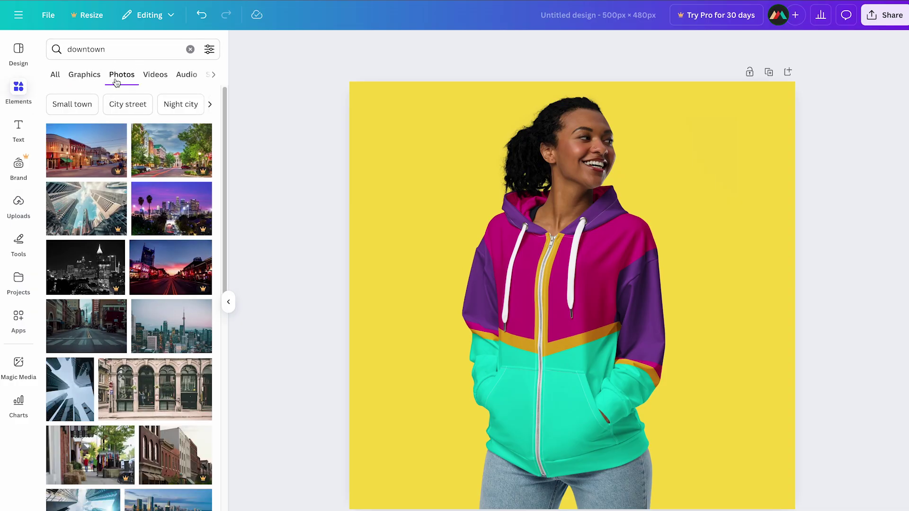
pyautogui.click(89, 328)
pyautogui.moveTo(391, 176); pyautogui.dragTo(251, 83)
pyautogui.moveTo(754, 414)
pyautogui.mouseDown()
pyautogui.moveTo(893, 509)
pyautogui.moveTo(743, 415)
pyautogui.mouseUp()
pyautogui.moveTo(265, 509); pyautogui.dragTo(226, 510)
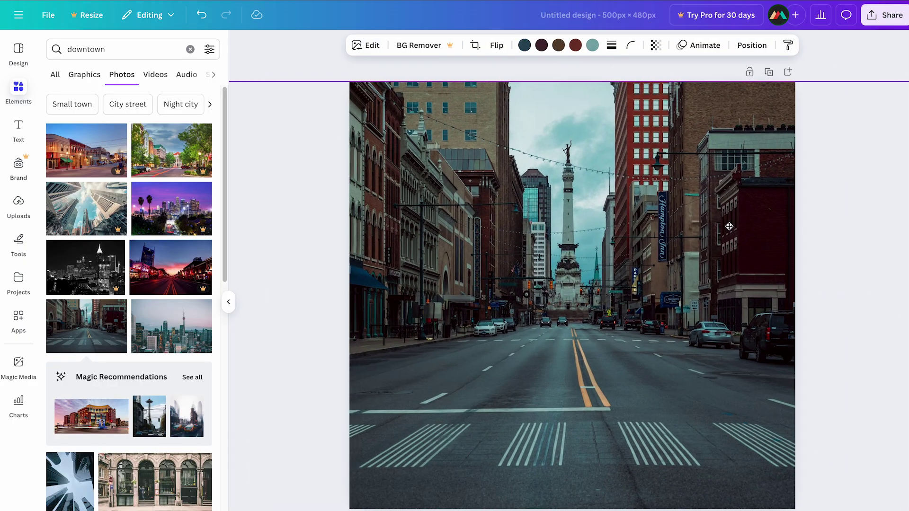
# Send the street photo behind the model at 25 transparency, then bring up the download options
pyautogui.click(755, 47)
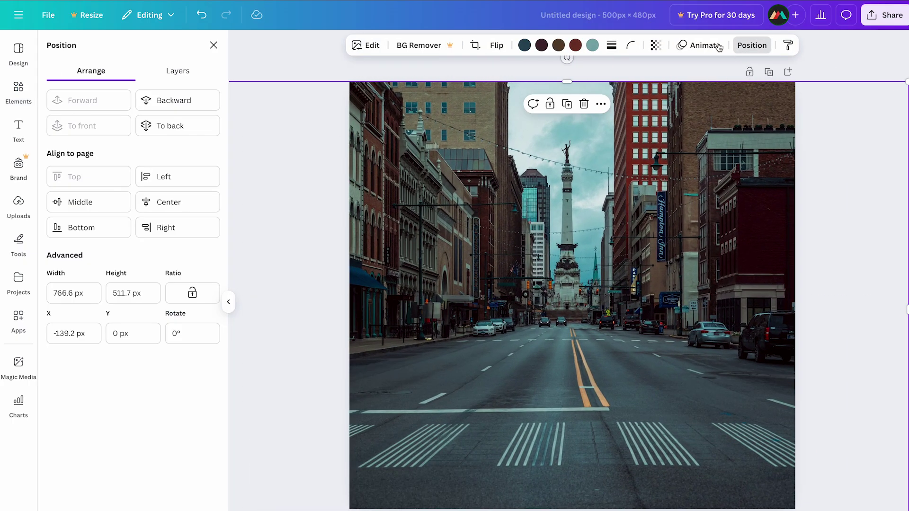
pyautogui.click(208, 125)
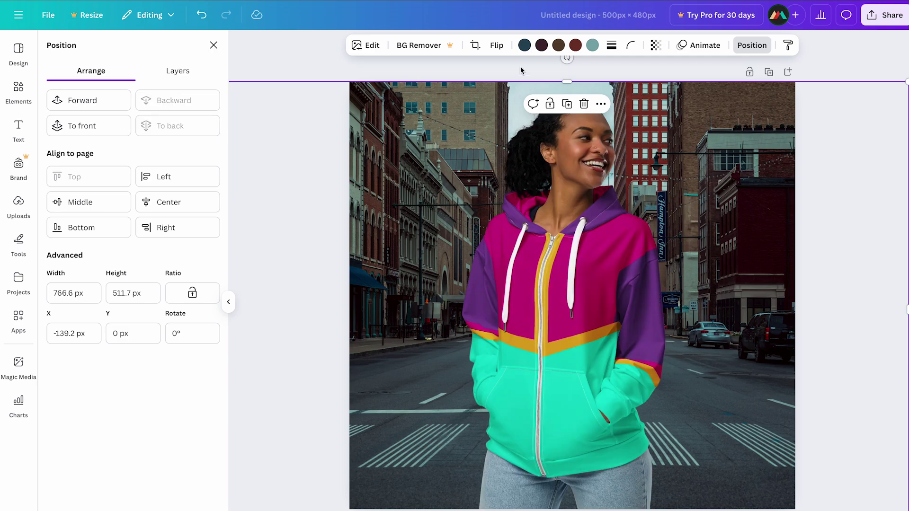
pyautogui.click(657, 47)
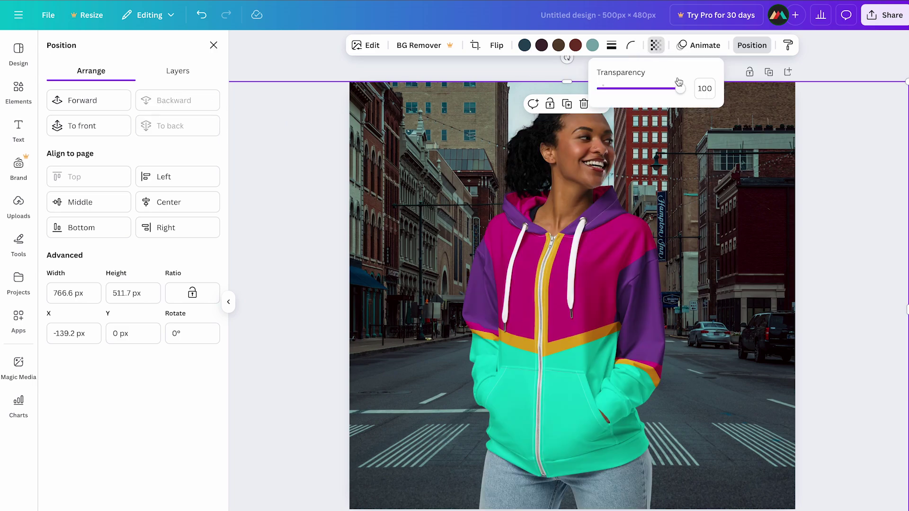
pyautogui.moveTo(681, 89); pyautogui.dragTo(622, 89)
pyautogui.click(322, 169)
pyautogui.click(322, 169)
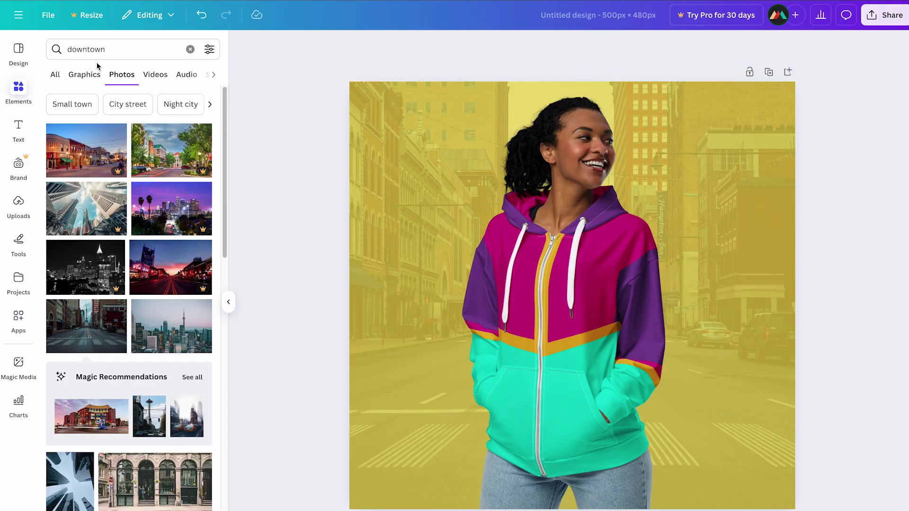
pyautogui.click(52, 24)
pyautogui.click(92, 252)
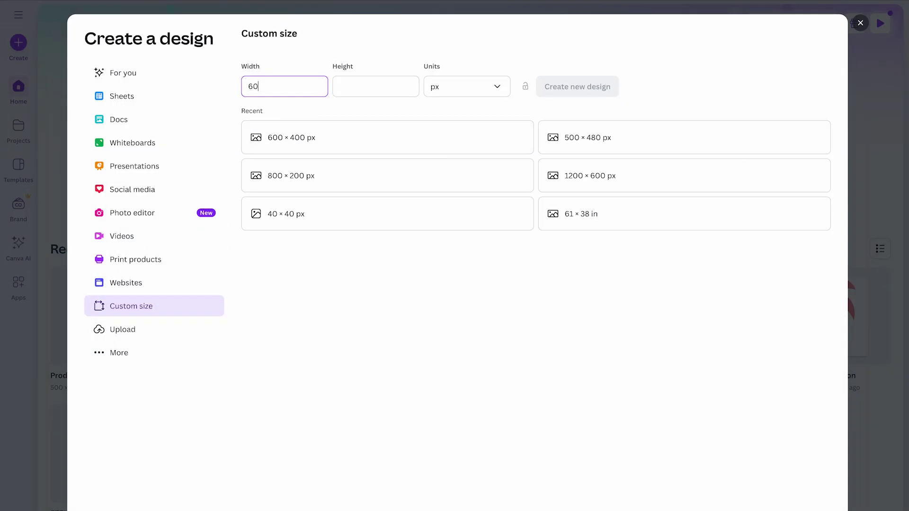
# Create a 600 x 400 px design filled with the brand yellow
pyautogui.write('0')
pyautogui.press('Tab')
pyautogui.write('400')
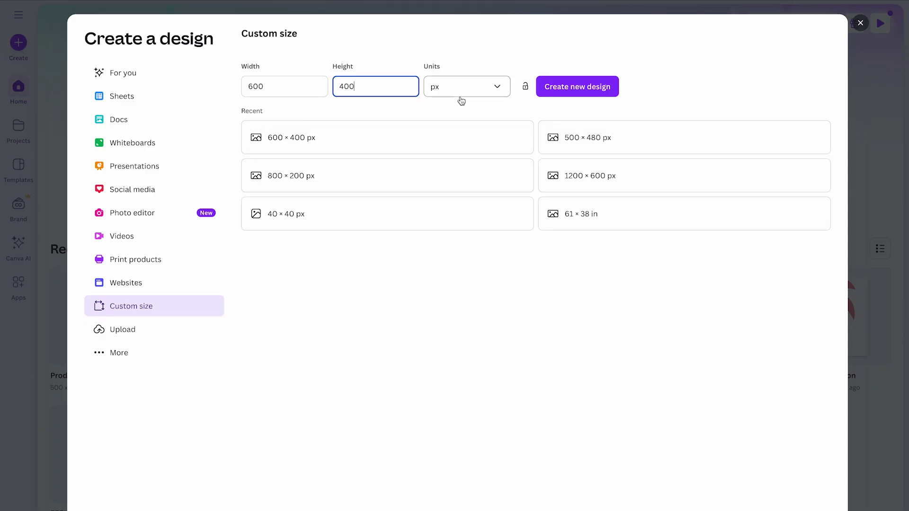
pyautogui.click(578, 92)
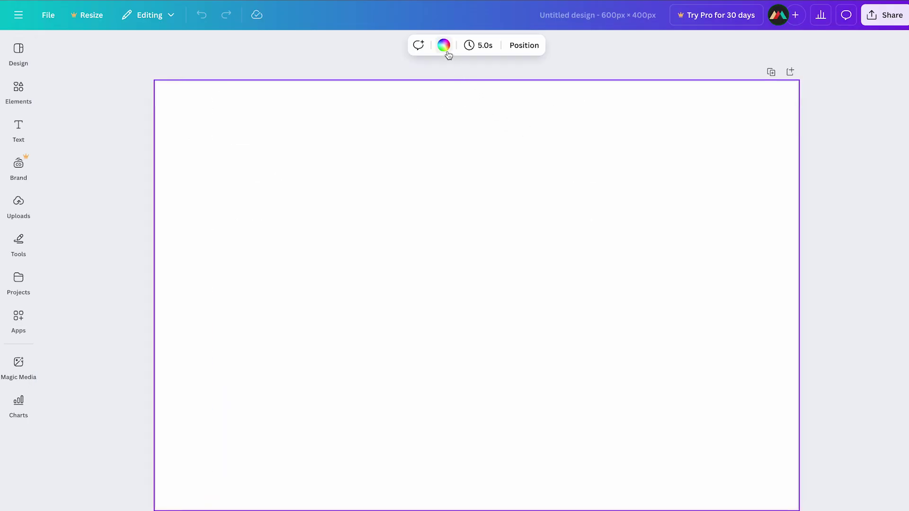
pyautogui.click(447, 52)
pyautogui.click(62, 207)
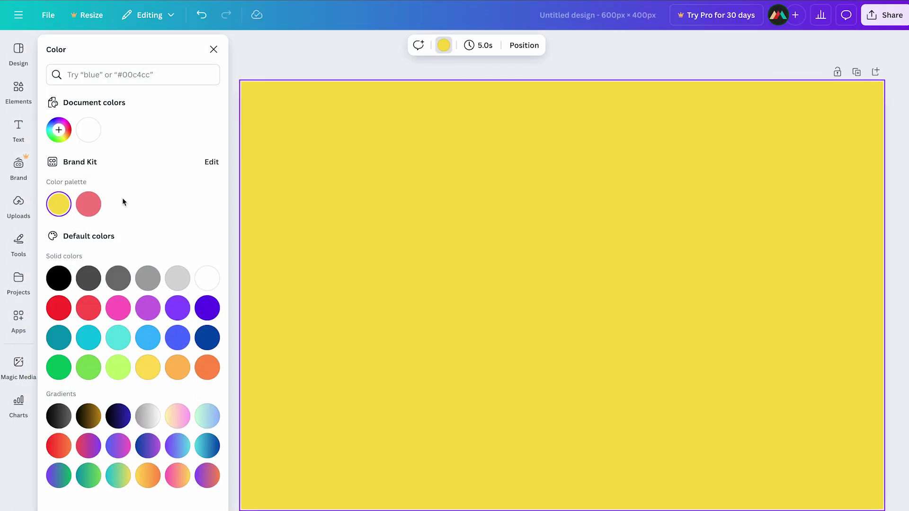
# Add an enlarged, centred 'Enjoy Free Shipping' headline in bold Helvetica World
pyautogui.click(27, 144)
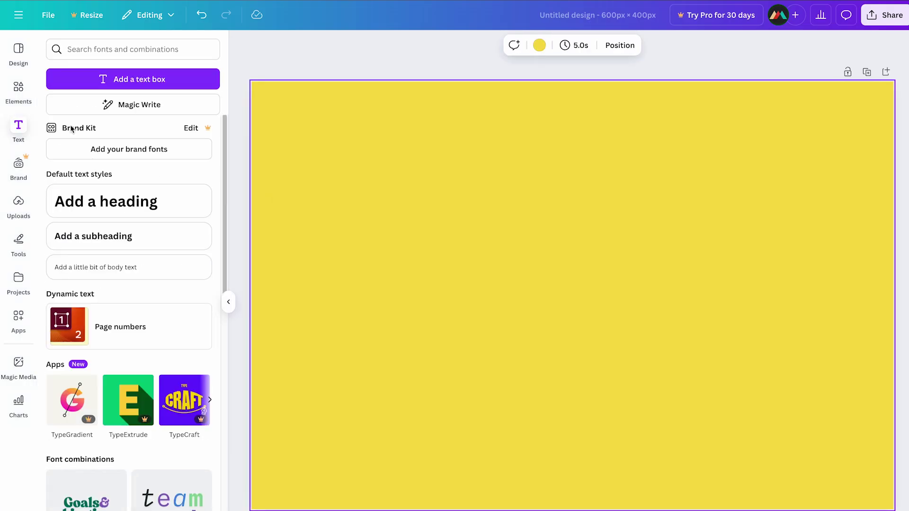
pyautogui.click(132, 79)
pyautogui.write('Enjoy Free Shipping')
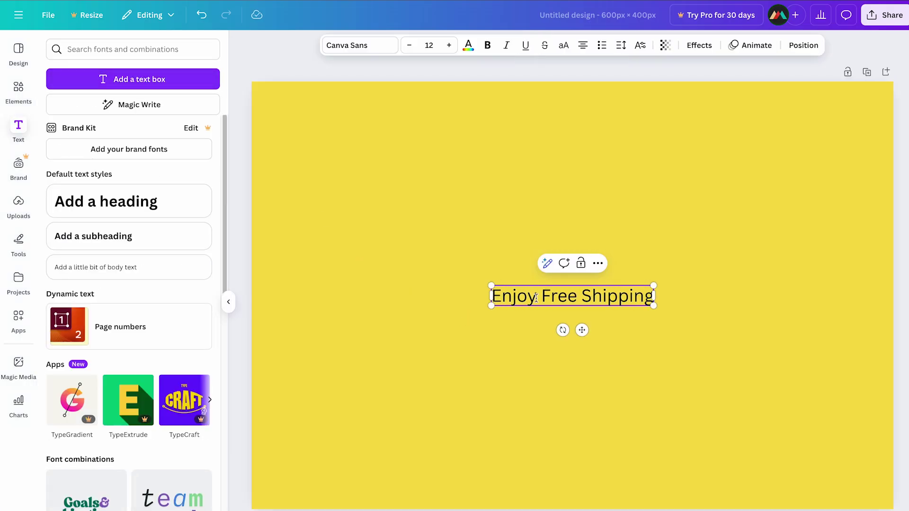
pyautogui.moveTo(490, 295); pyautogui.dragTo(507, 300)
pyautogui.click(383, 48)
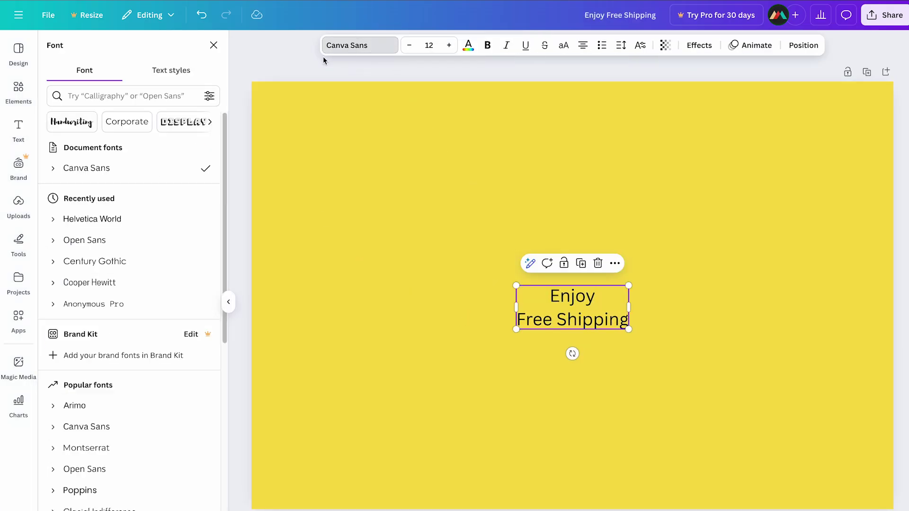
pyautogui.click(105, 221)
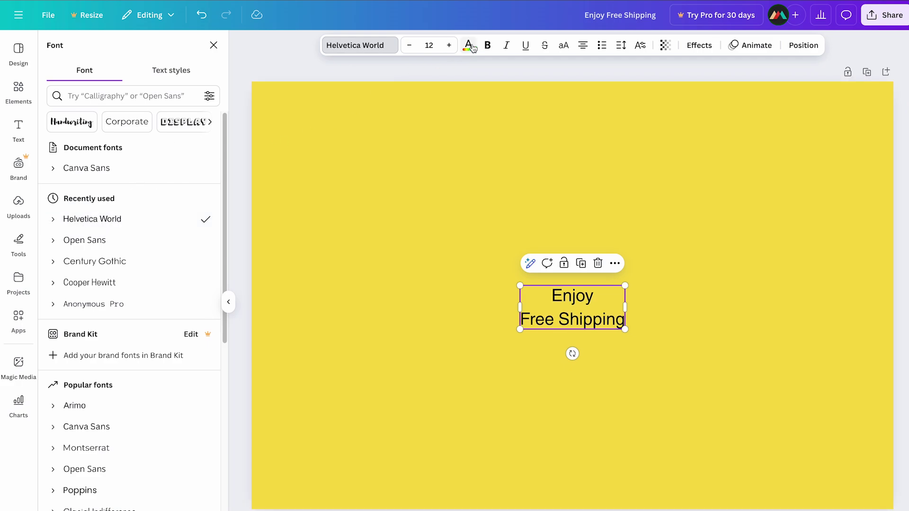
pyautogui.click(487, 45)
pyautogui.moveTo(626, 334); pyautogui.dragTo(837, 419)
pyautogui.moveTo(515, 420); pyautogui.dragTo(450, 443)
pyautogui.moveTo(668, 426); pyautogui.dragTo(596, 251)
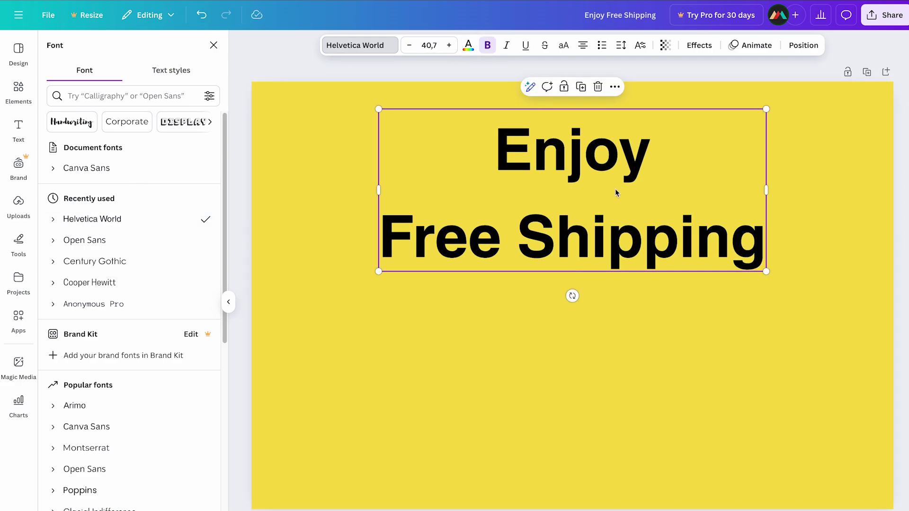
# Duplicate the headline into a smaller 'Offer expires June 26th' line near the bottom
pyautogui.click(581, 87)
pyautogui.moveTo(594, 174); pyautogui.dragTo(577, 374)
pyautogui.doubleClick(501, 382)
pyautogui.write('Offer expires June 26th')
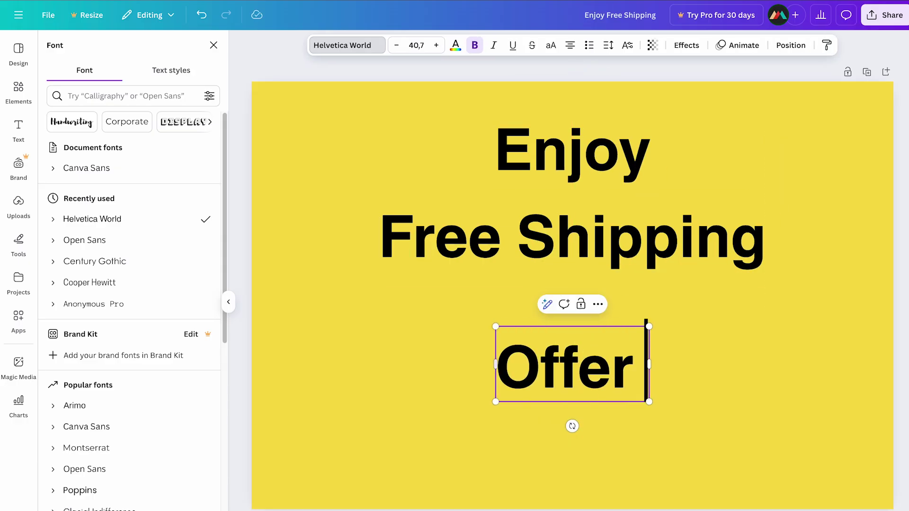
pyautogui.tripleClick(501, 365)
pyautogui.click(397, 45)
pyautogui.click(396, 45)
pyautogui.click(396, 45)
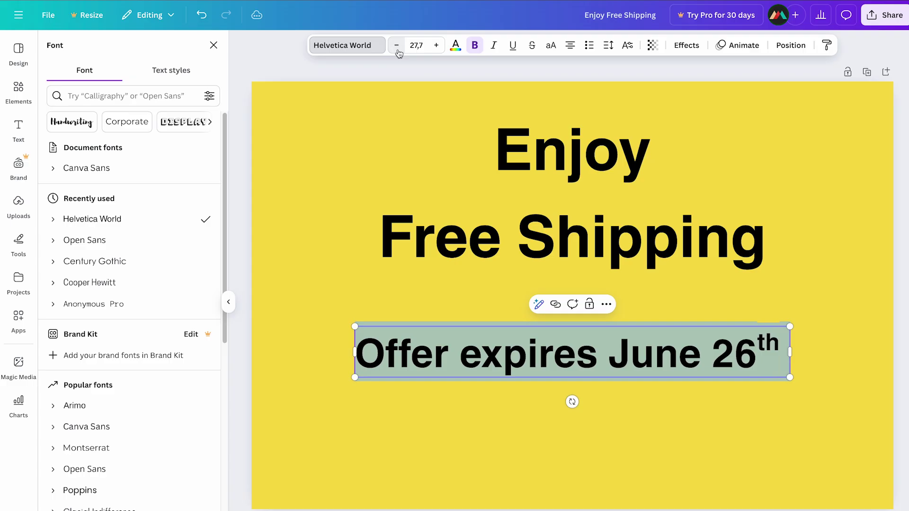
pyautogui.moveTo(573, 355); pyautogui.dragTo(574, 448)
pyautogui.click(576, 334)
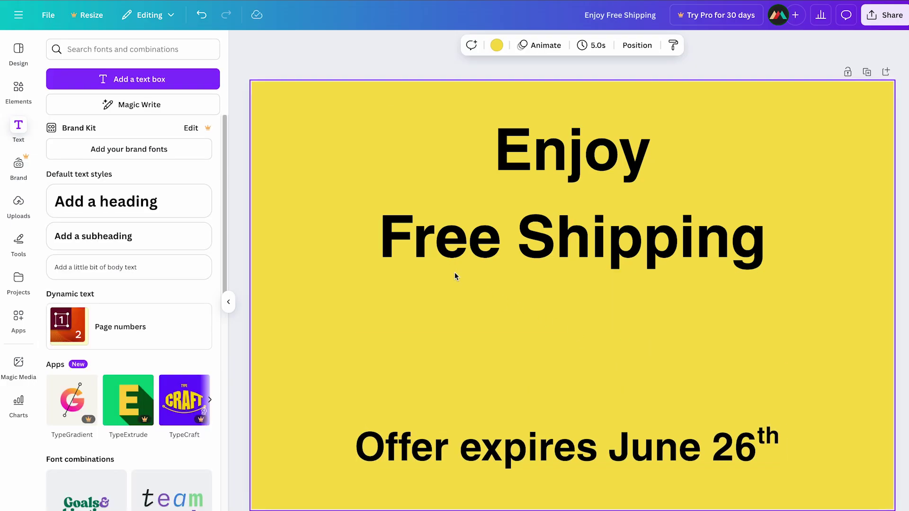
# Search Elements for a package icon and download the graphic as JPG
pyautogui.click(19, 92)
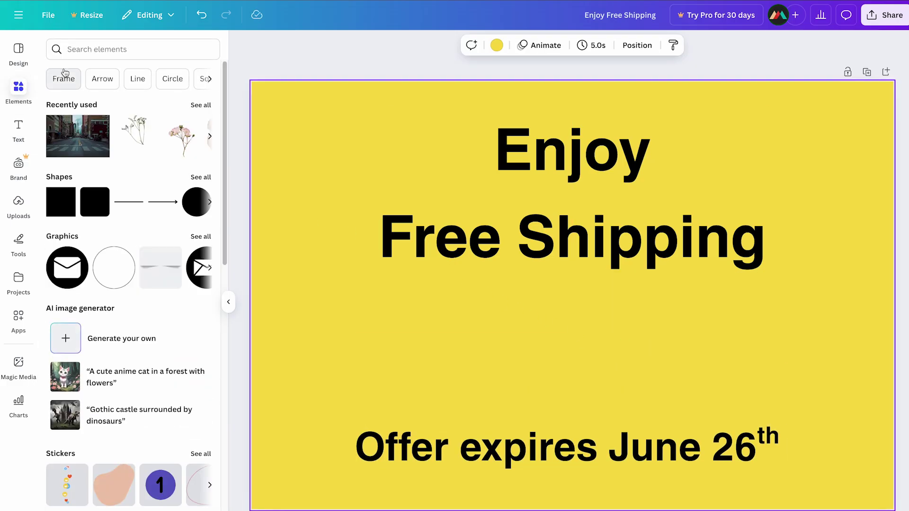
pyautogui.click(71, 49)
pyautogui.write('package')
pyautogui.press('Return')
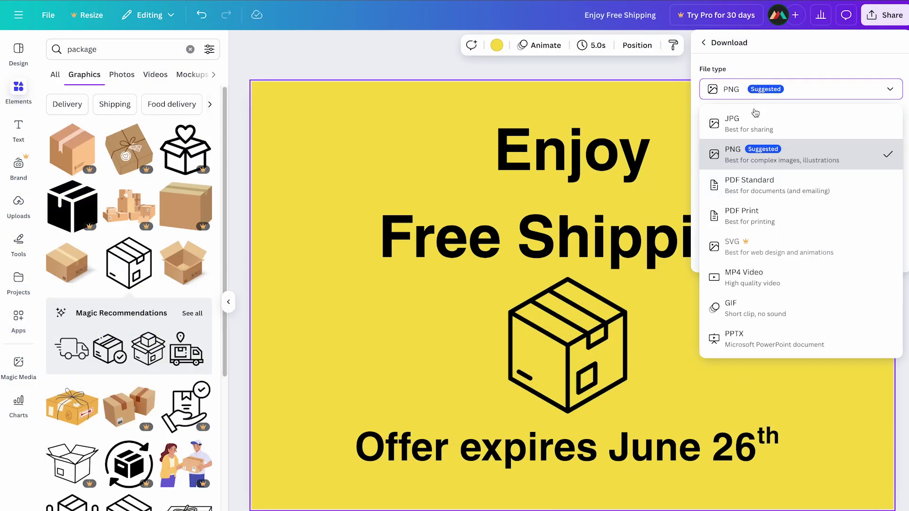
pyautogui.click(755, 121)
pyautogui.click(808, 261)
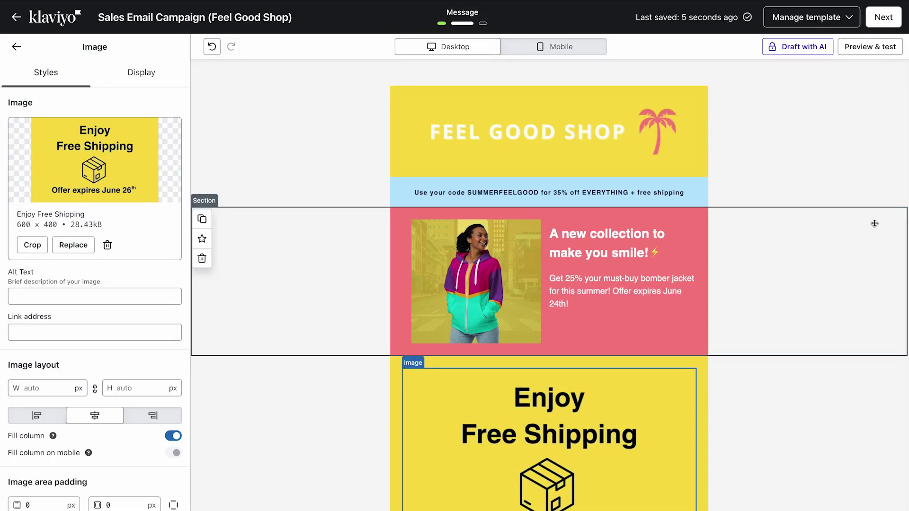
# Scroll through the Klaviyo email to check the inserted Enjoy Free Shipping image
pyautogui.scroll(-3, 875, 223)
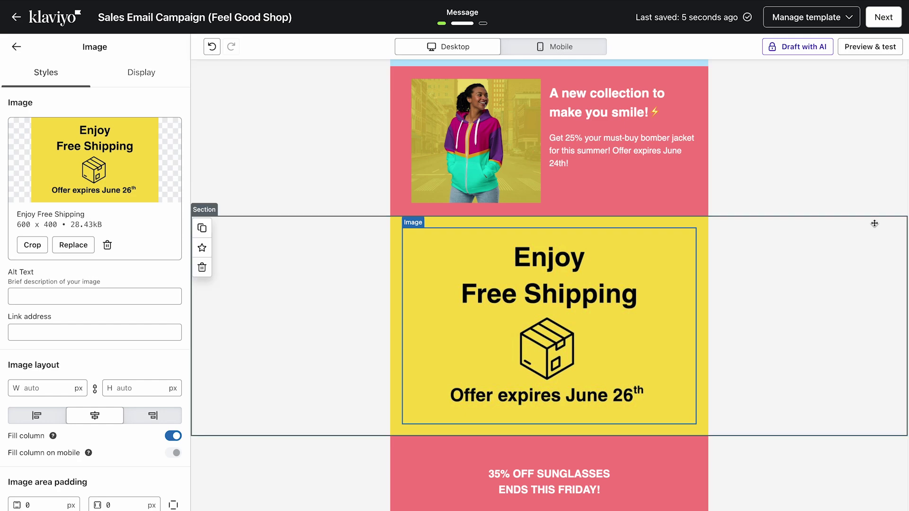
pyautogui.scroll(3, 875, 223)
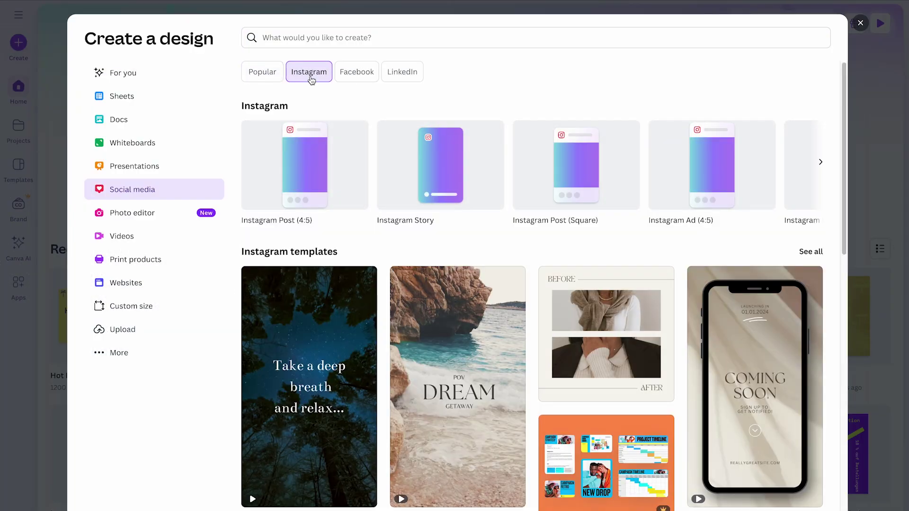
# Browse the Facebook and LinkedIn formats, then start a new Facebook post design
pyautogui.click(358, 75)
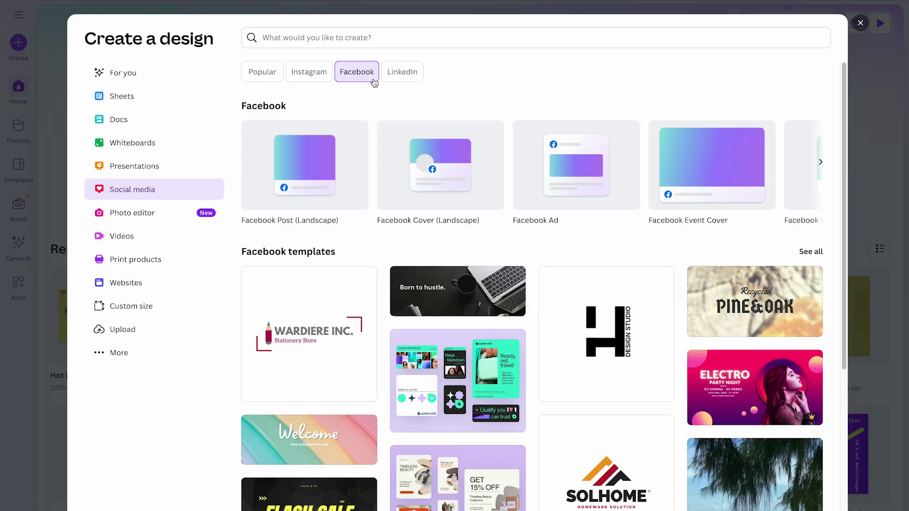
pyautogui.click(399, 80)
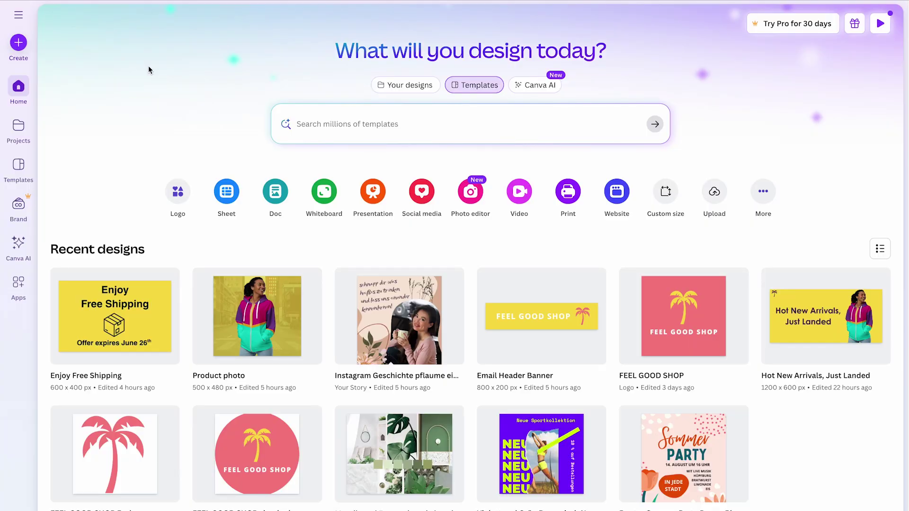
pyautogui.click(422, 192)
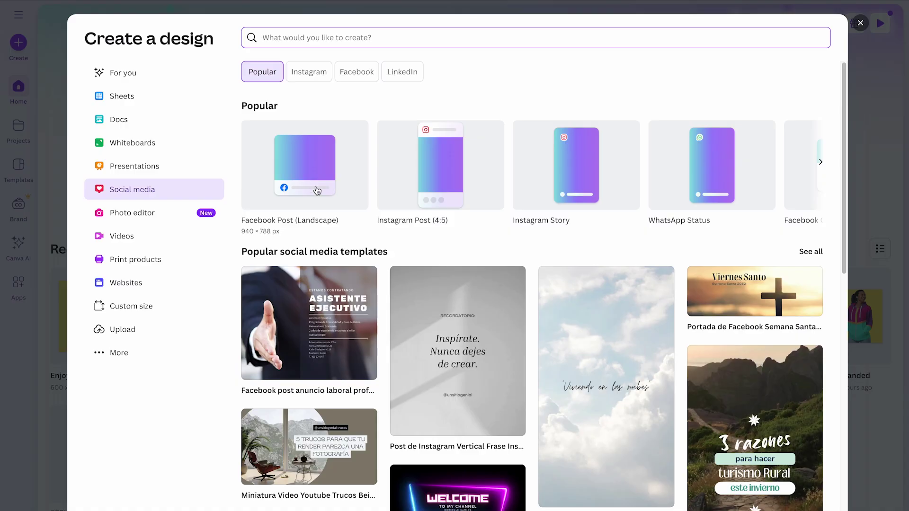
pyautogui.click(317, 190)
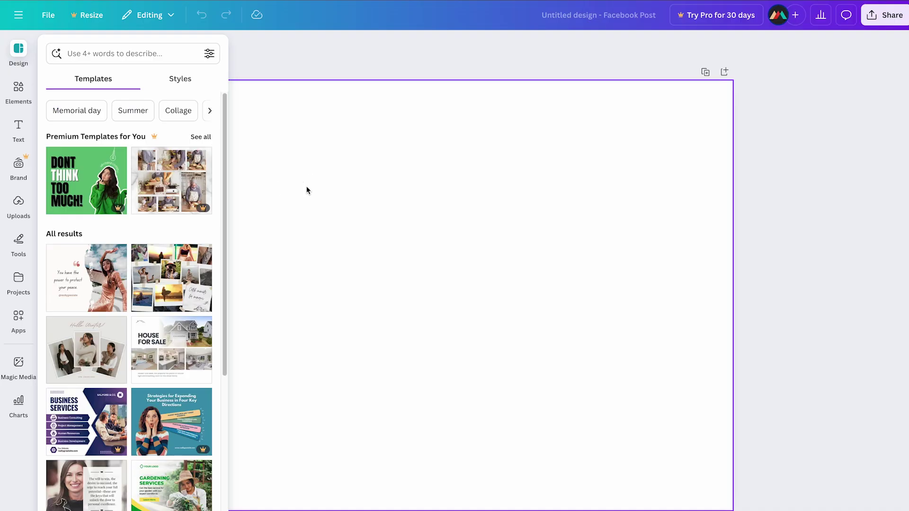
# Give the blank Facebook post a brand-pink background
pyautogui.click(305, 186)
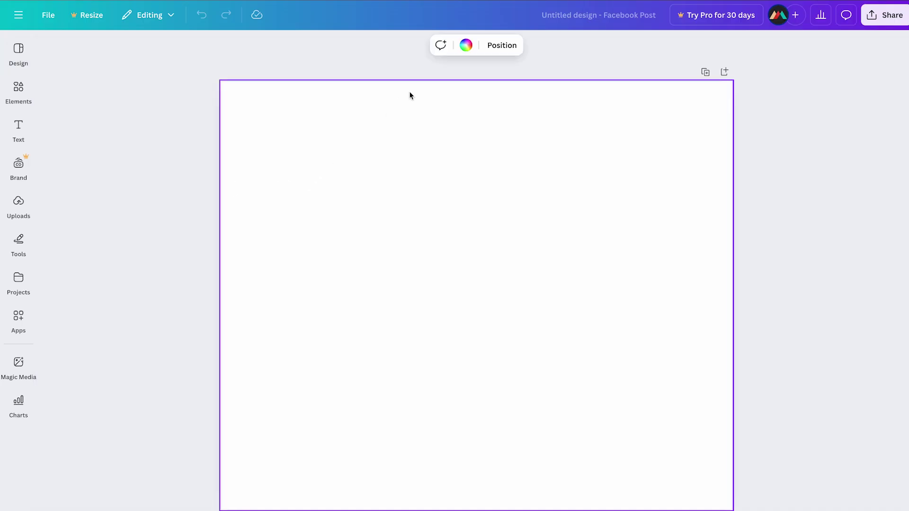
pyautogui.click(465, 48)
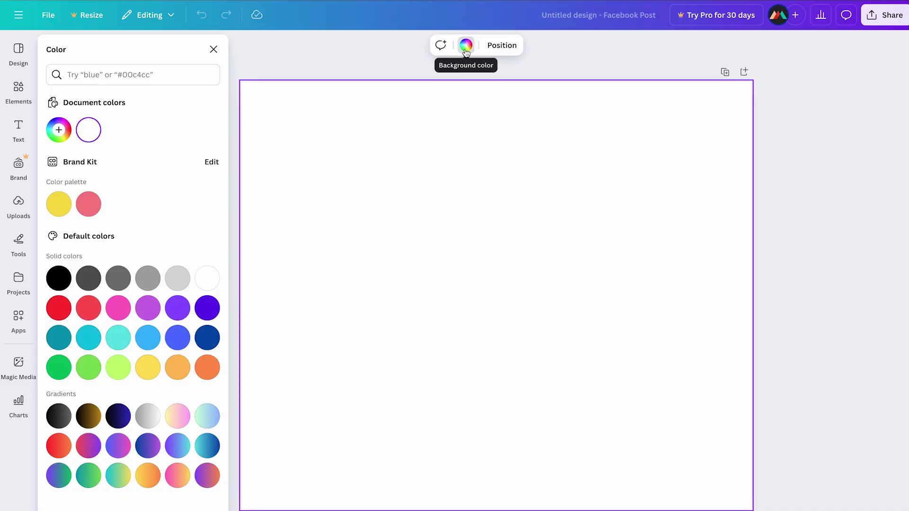
pyautogui.click(99, 208)
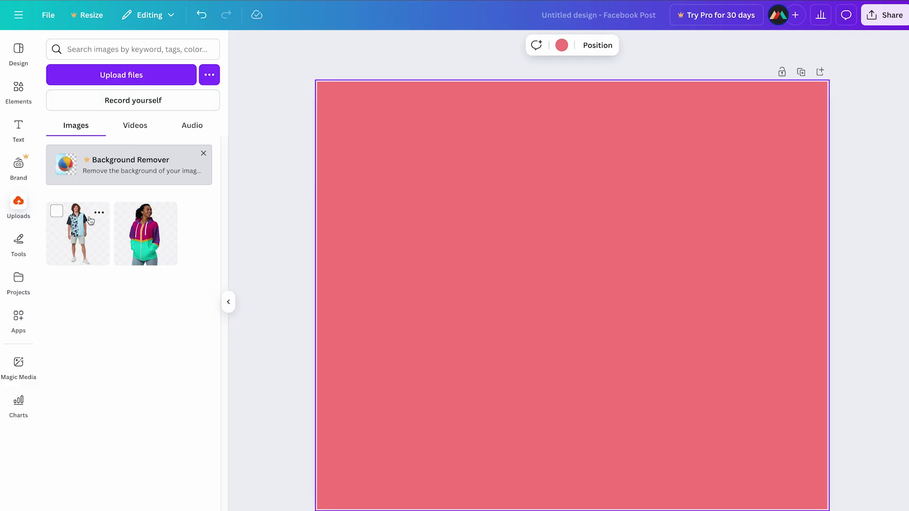
# Add the man's shirt photo from Uploads, enlarged on the post's right side
pyautogui.click(85, 233)
pyautogui.moveTo(730, 138); pyautogui.dragTo(822, 44)
pyautogui.moveTo(413, 450); pyautogui.dragTo(427, 105)
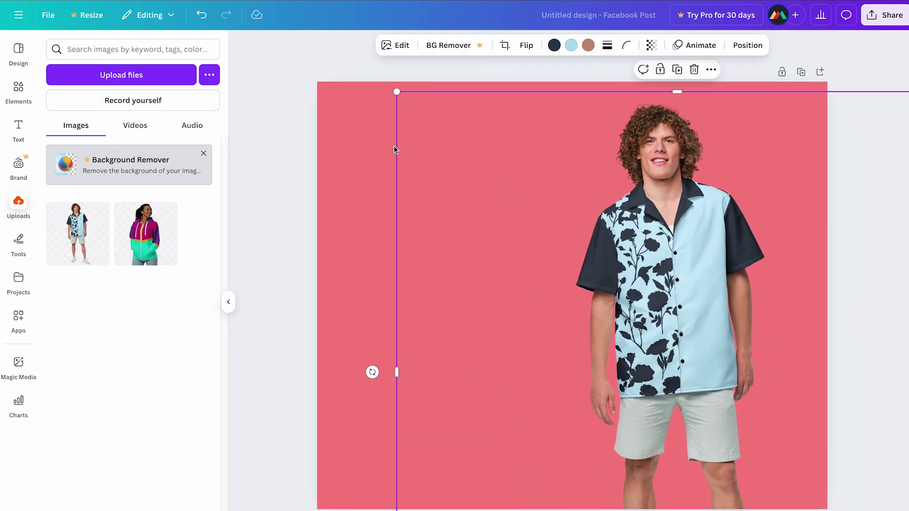
pyautogui.click(28, 97)
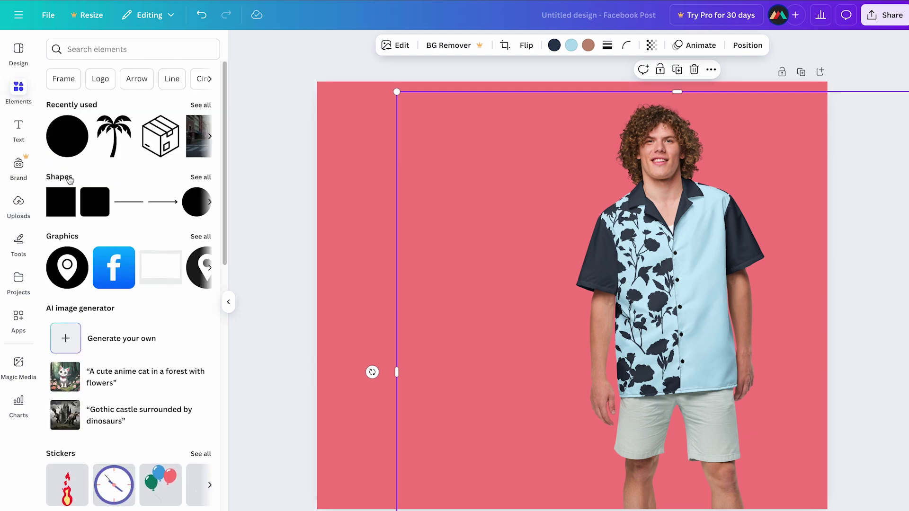
# Add a circle, send it behind the man, and enlarge it to about 810 px
pyautogui.click(189, 206)
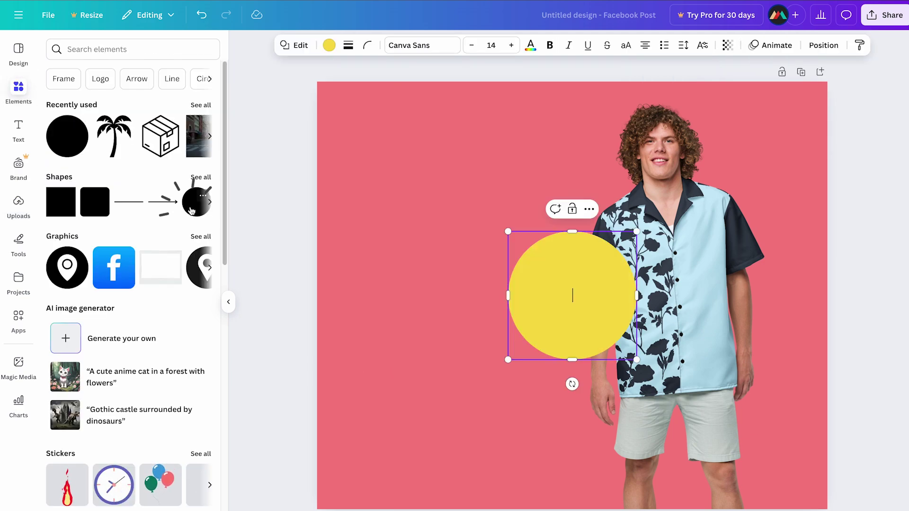
pyautogui.moveTo(548, 258); pyautogui.dragTo(599, 217)
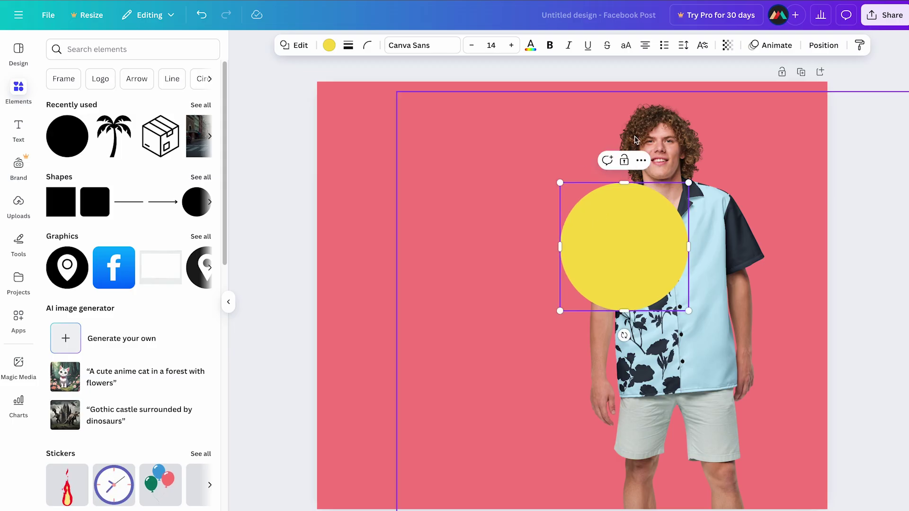
pyautogui.click(824, 45)
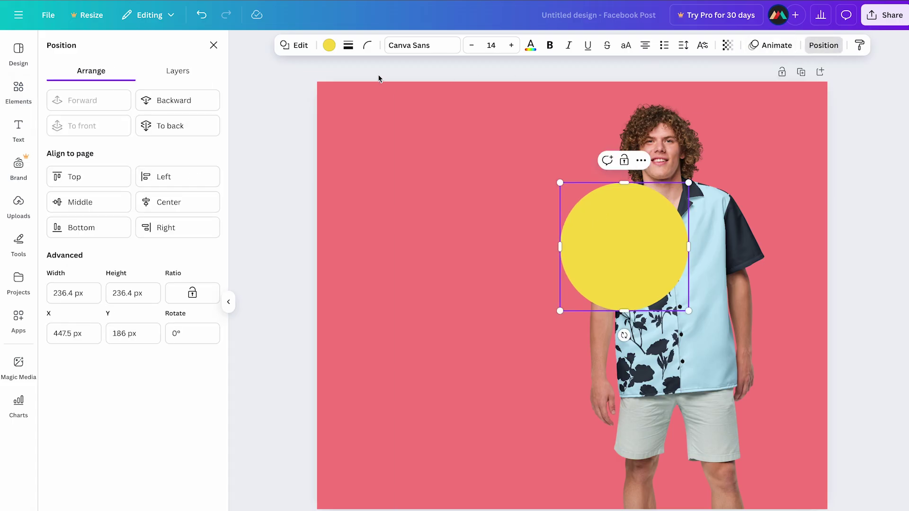
pyautogui.click(208, 99)
pyautogui.moveTo(560, 311); pyautogui.dragTo(356, 510)
pyautogui.click(459, 370)
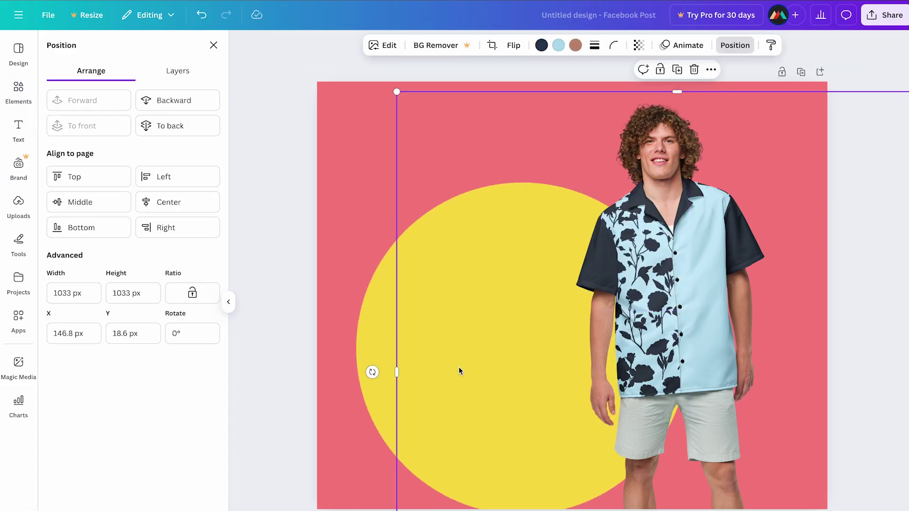
pyautogui.click(459, 371)
pyautogui.moveTo(659, 146); pyautogui.dragTo(780, 97)
pyautogui.moveTo(337, 235); pyautogui.dragTo(493, 303)
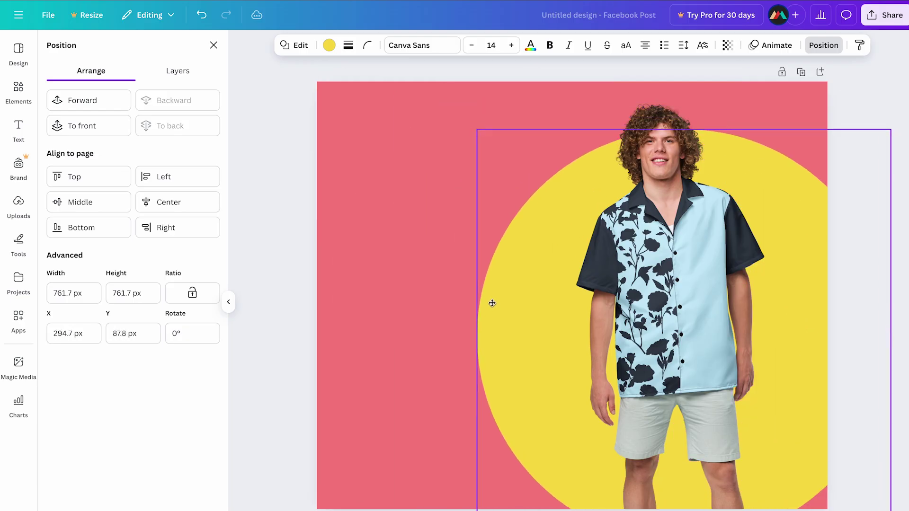
pyautogui.moveTo(478, 129); pyautogui.dragTo(447, 106)
pyautogui.moveTo(513, 192); pyautogui.dragTo(524, 215)
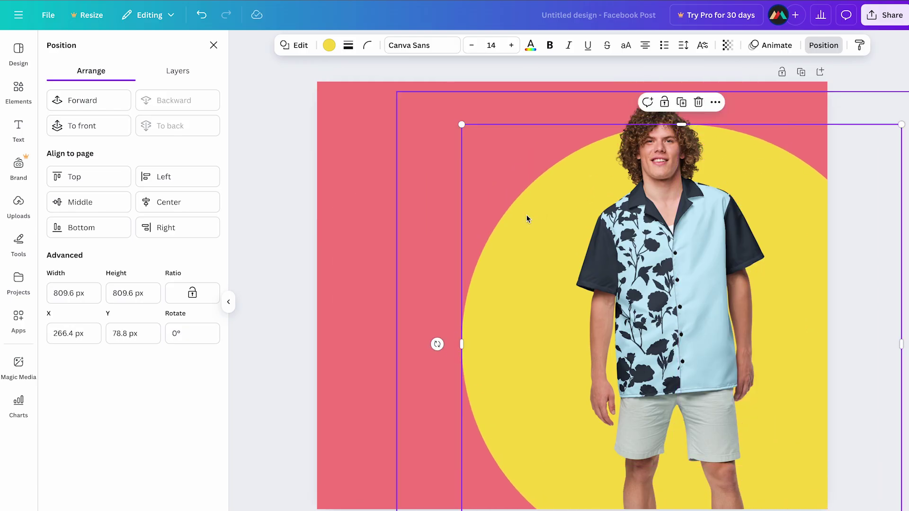
# Colour the circle mint green with hex 8EF3C2
pyautogui.click(330, 45)
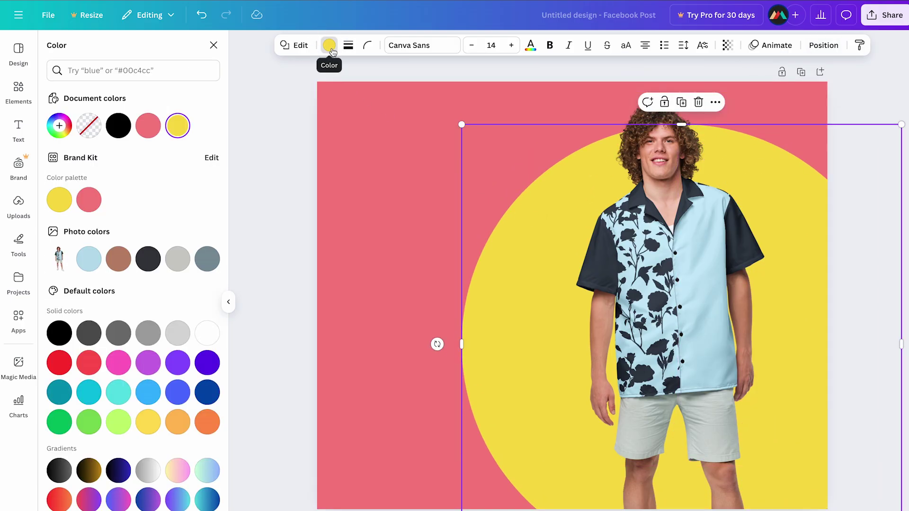
pyautogui.click(62, 124)
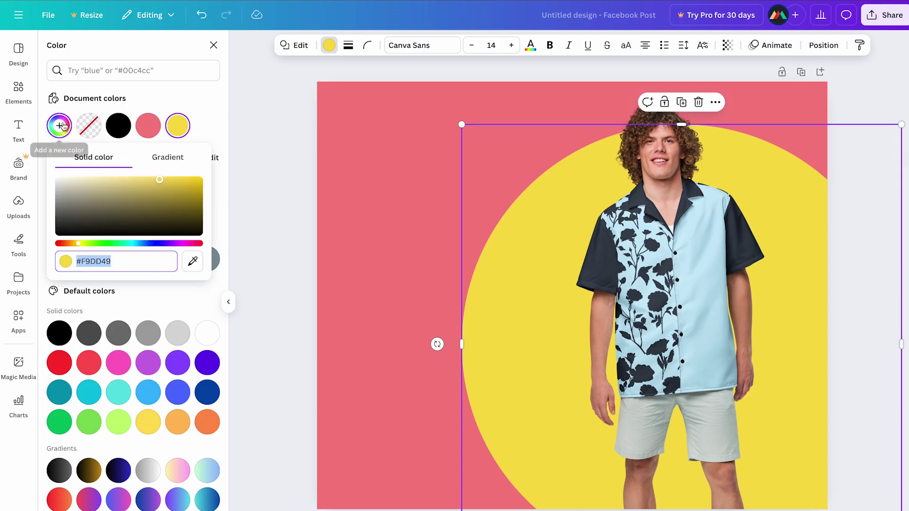
pyautogui.write('8EF3C2')
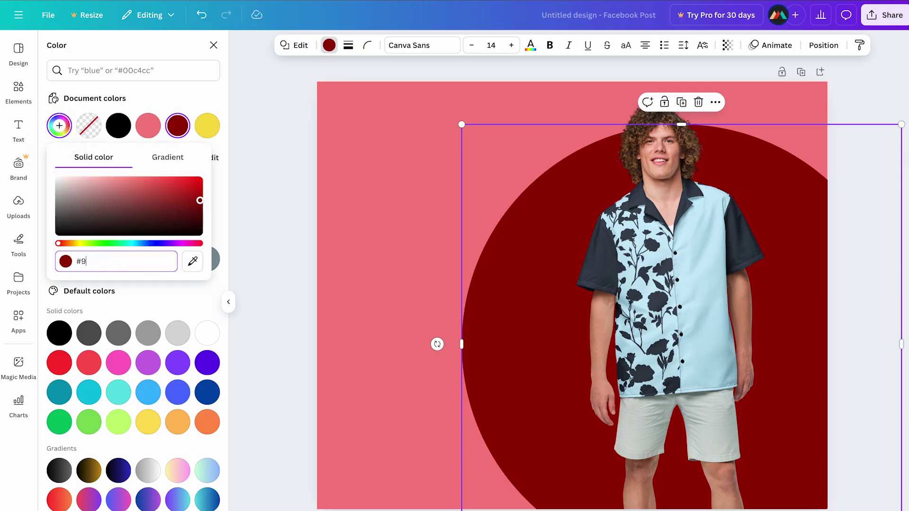
pyautogui.press('Return')
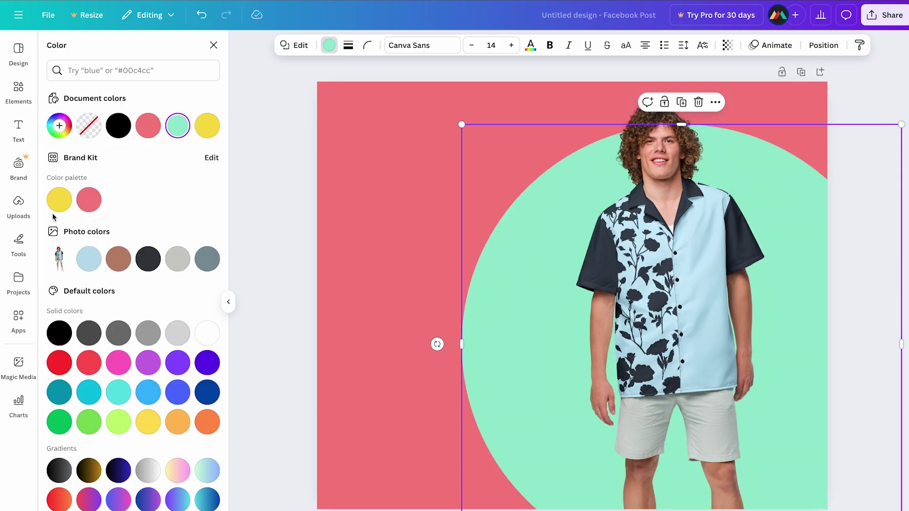
# Add a 'Fresh Drop' headline in bold Helvetica World, enlarged top-left in brand yellow, then duplicate it
pyautogui.click(22, 141)
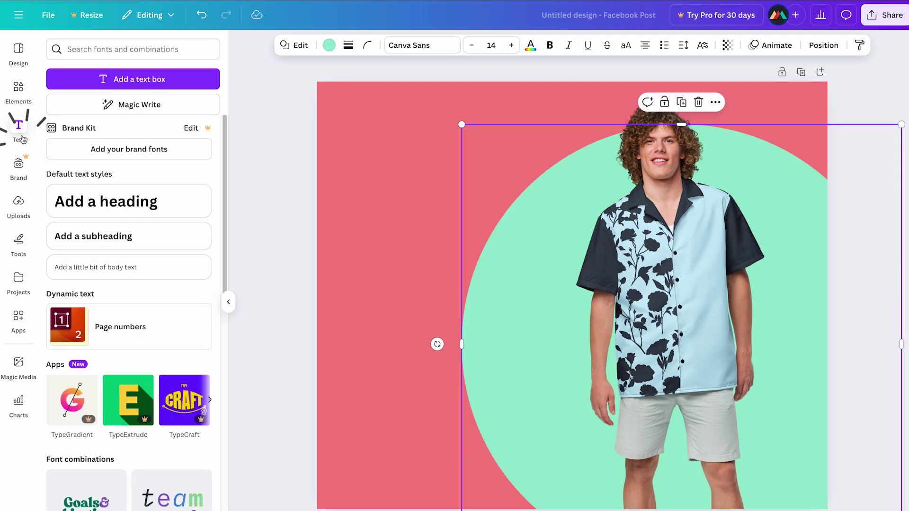
pyautogui.click(133, 89)
pyautogui.press('BackSpace')
pyautogui.write('Fresh Dro')
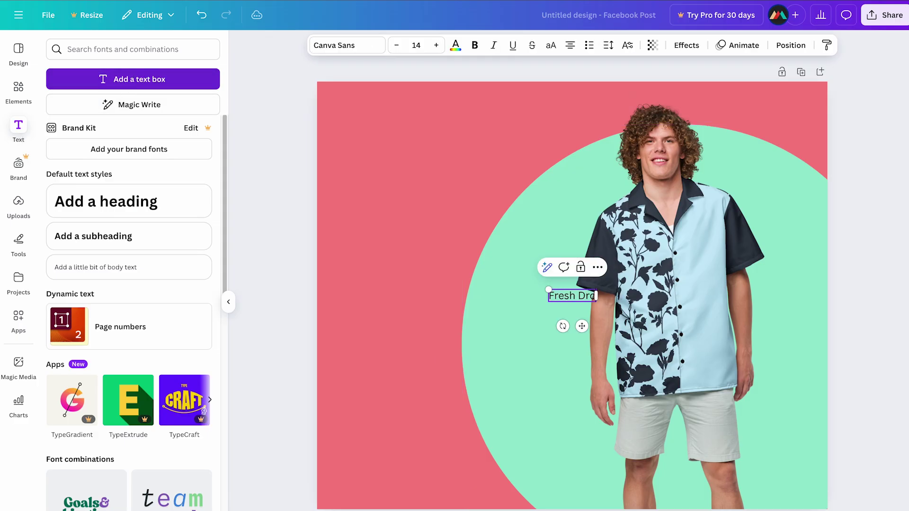
pyautogui.write('p')
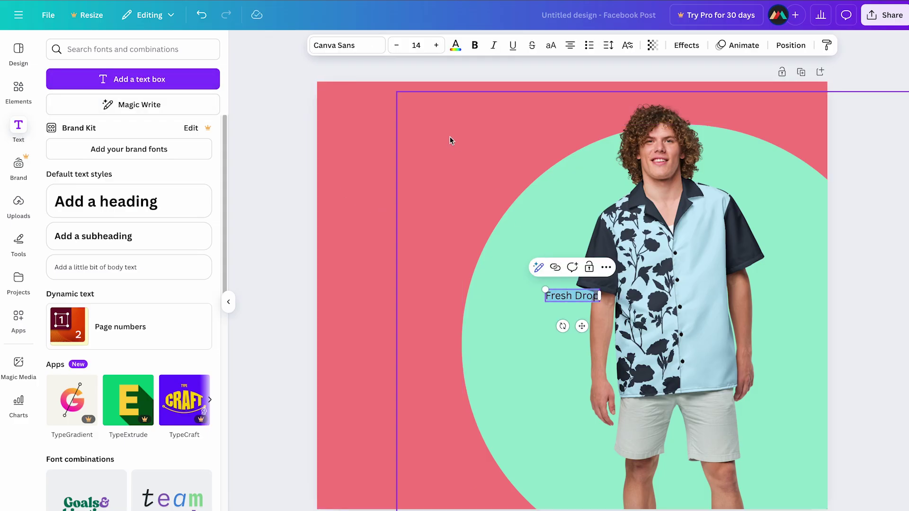
pyautogui.click(366, 49)
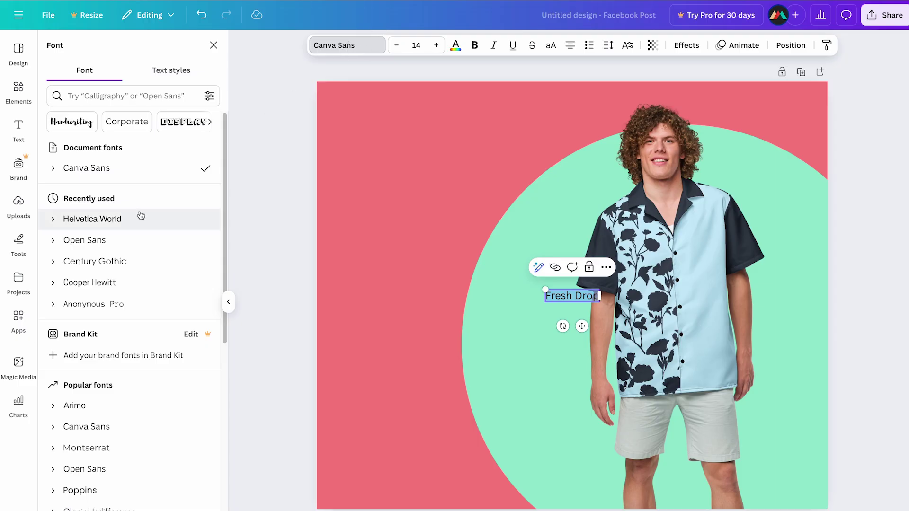
pyautogui.click(121, 219)
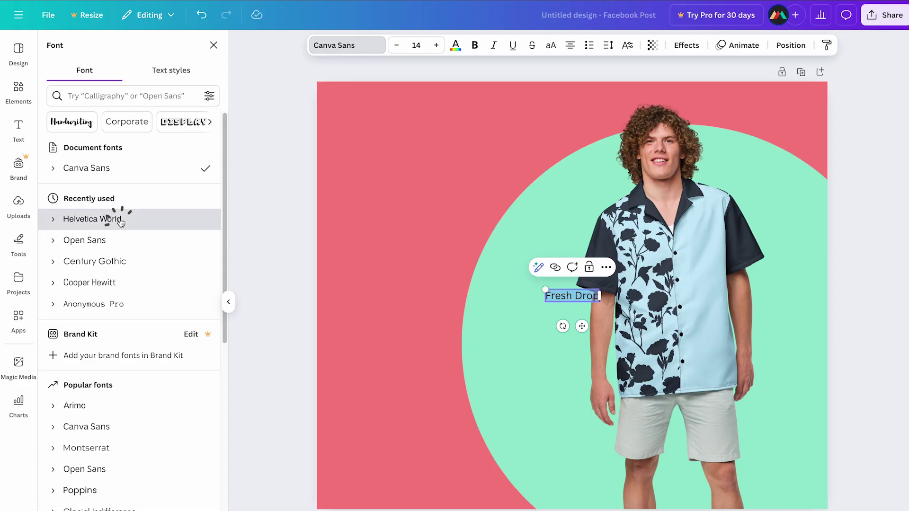
pyautogui.click(478, 47)
pyautogui.moveTo(548, 289); pyautogui.dragTo(461, 123)
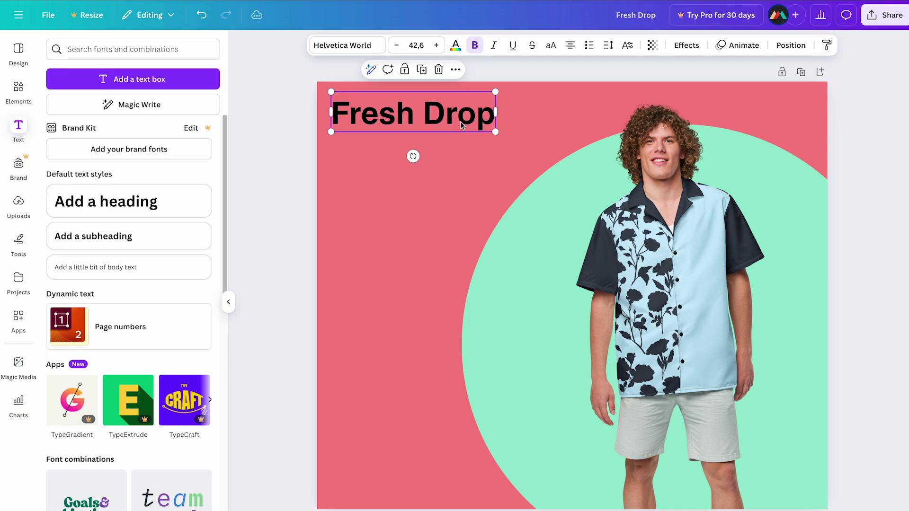
pyautogui.click(456, 48)
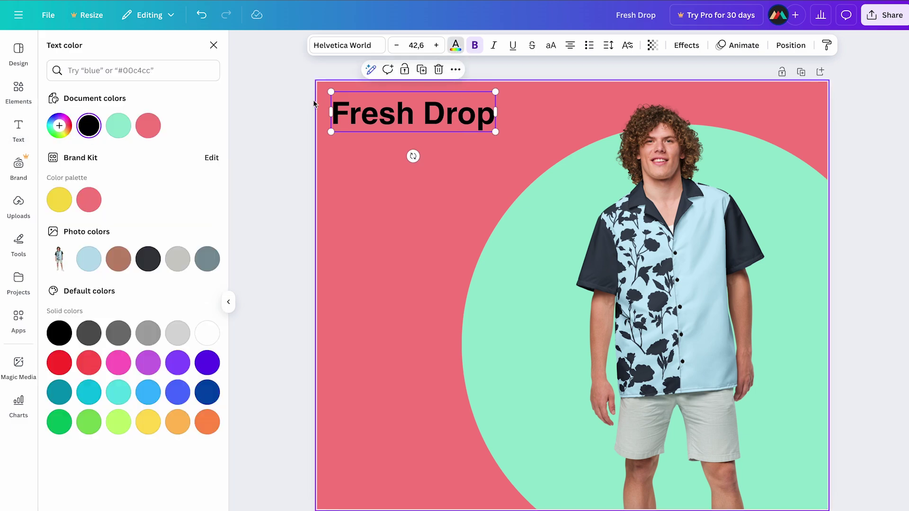
pyautogui.click(64, 203)
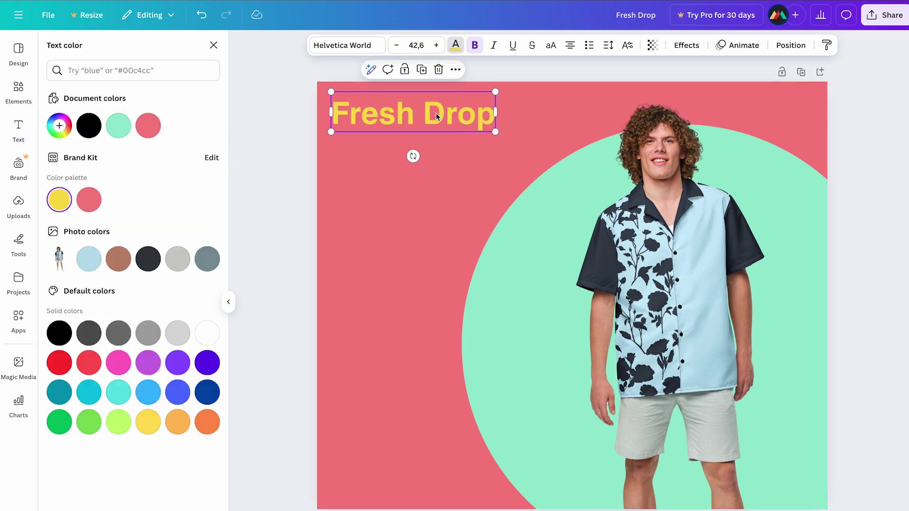
pyautogui.click(422, 70)
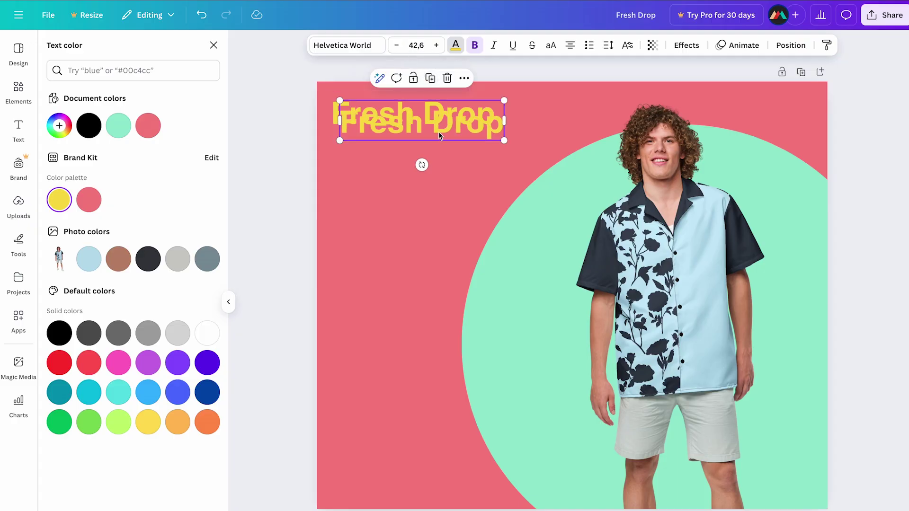
# Move the headline copy down and retype it as 'The Button-Up for Everyone'
pyautogui.moveTo(441, 134); pyautogui.dragTo(434, 170)
pyautogui.doubleClick(433, 168)
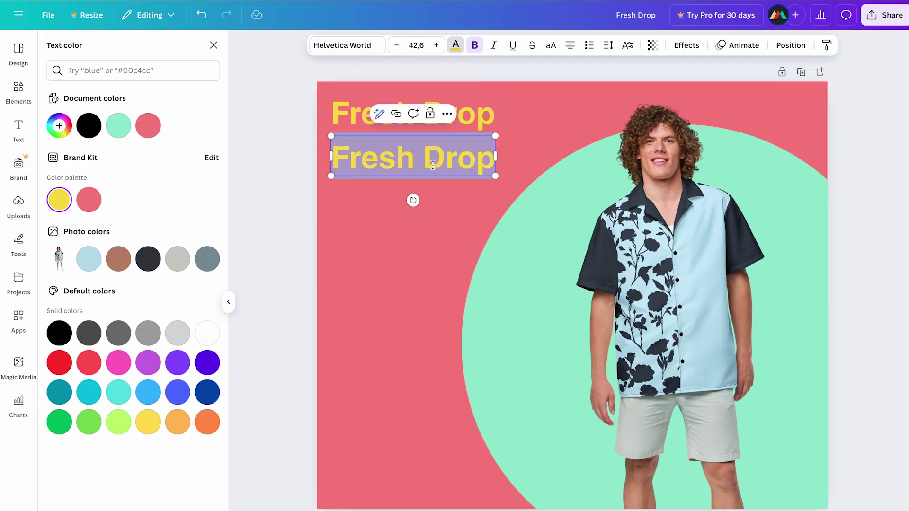
pyautogui.write('The Button-Up for Everyone')
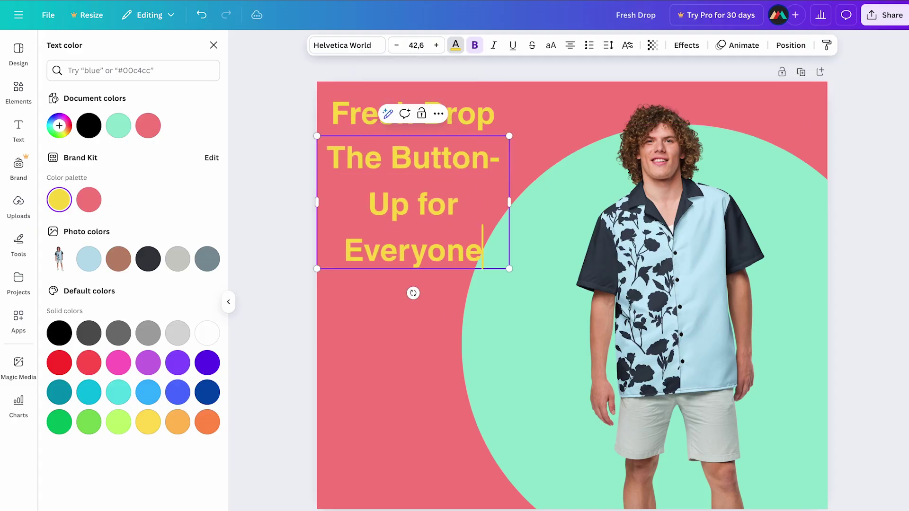
pyautogui.click(378, 288)
pyautogui.click(400, 249)
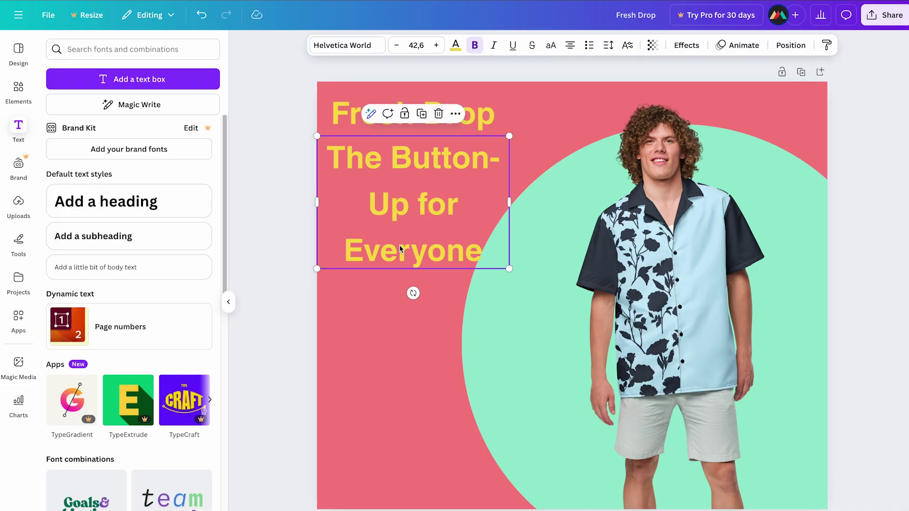
# Make the subheadline white and left-aligned, narrowed so it wraps onto two lines
pyautogui.click(456, 47)
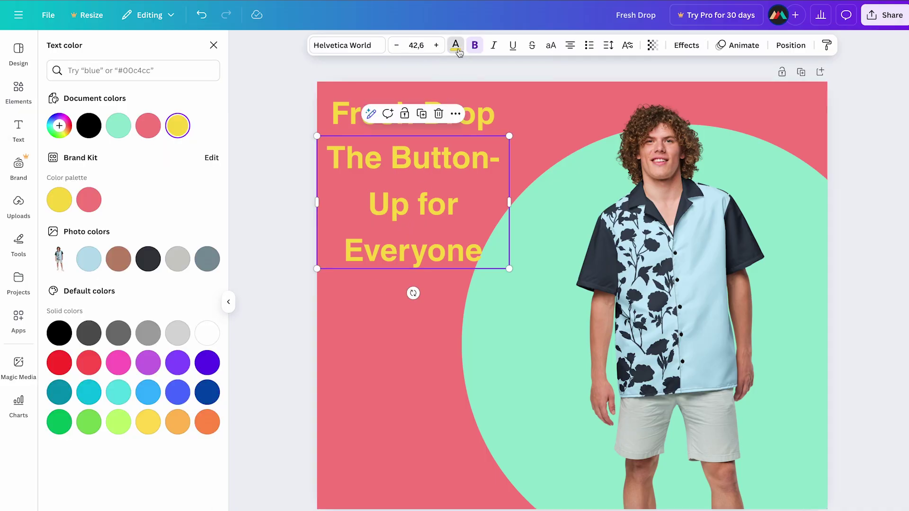
pyautogui.click(206, 333)
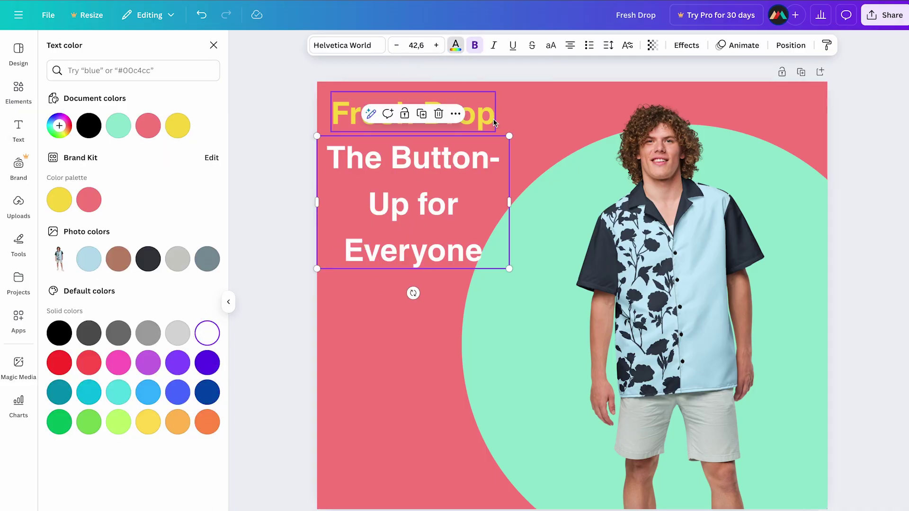
pyautogui.click(569, 55)
pyautogui.moveTo(501, 156); pyautogui.dragTo(515, 156)
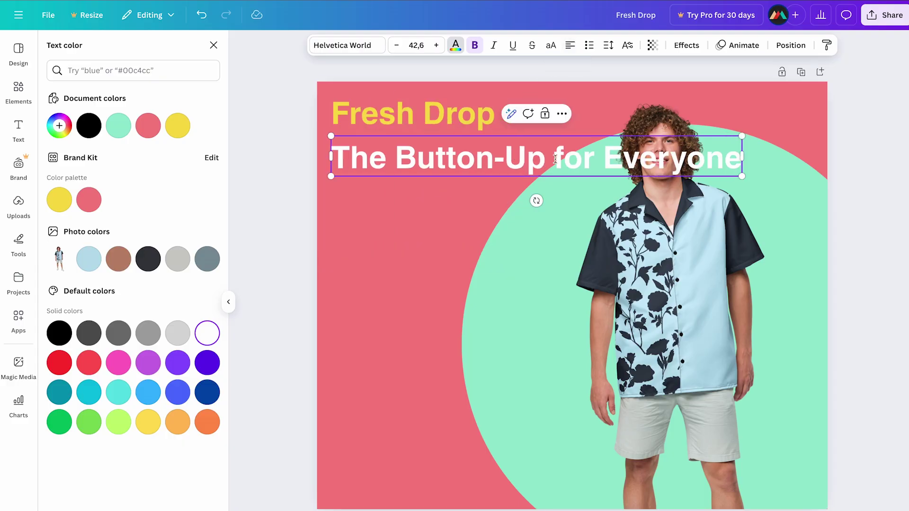
pyautogui.moveTo(741, 156); pyautogui.dragTo(546, 156)
# Duplicate Fresh Drop into a '$39.99' price and place it under the headline
pyautogui.click(373, 117)
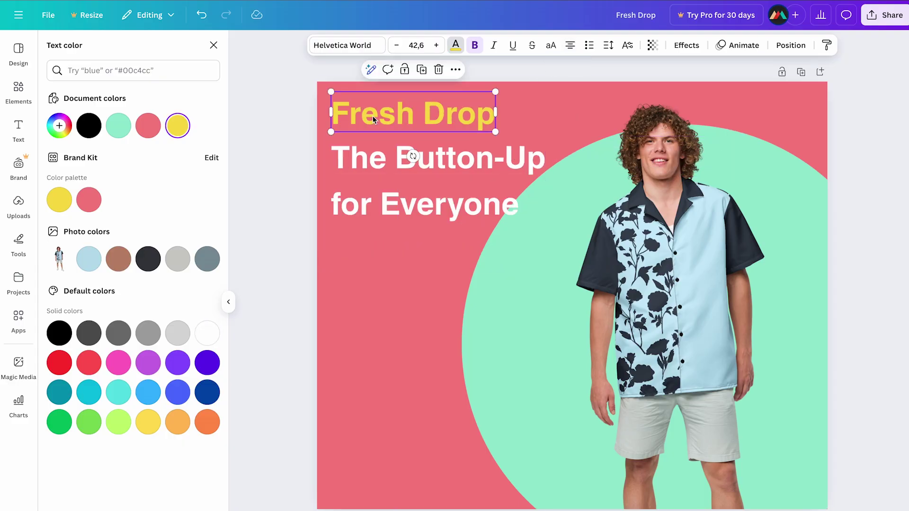
pyautogui.click(424, 79)
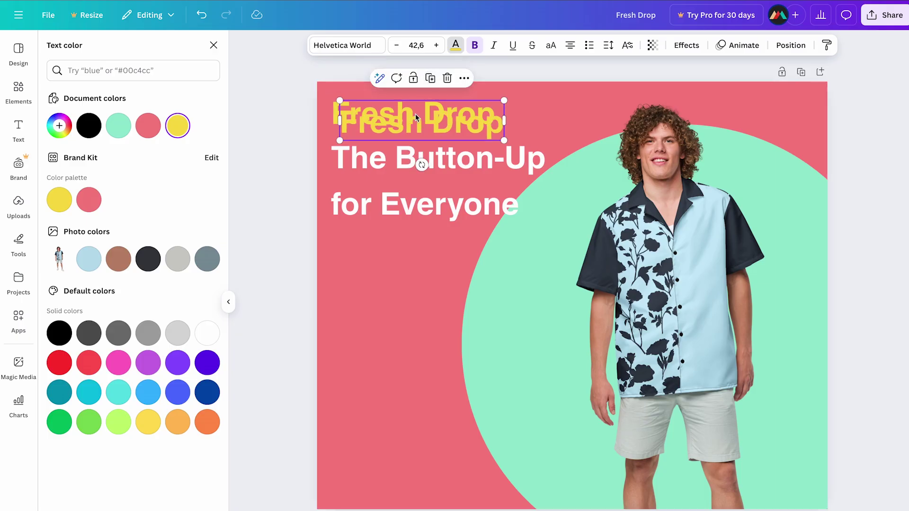
pyautogui.moveTo(417, 121); pyautogui.dragTo(407, 248)
pyautogui.doubleClick(409, 252)
pyautogui.hotkey('ctrl', 'c')
pyautogui.write('39.99')
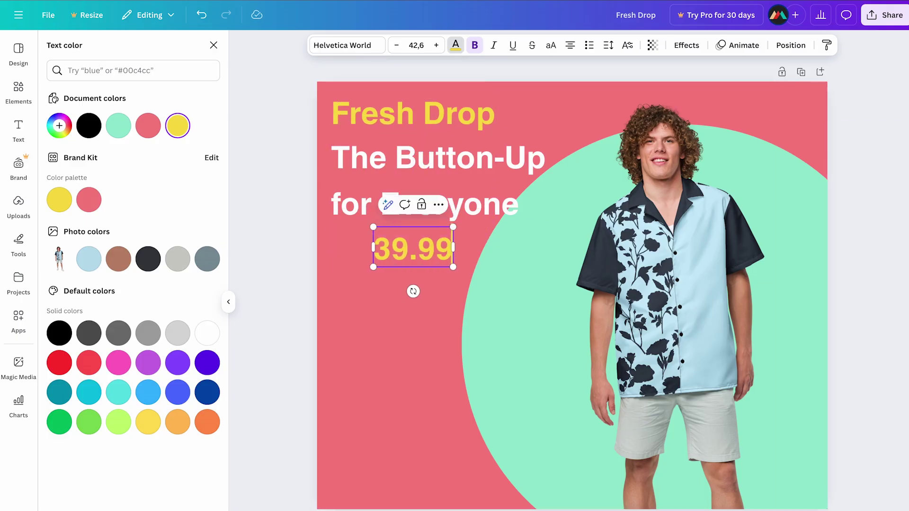
pyautogui.press('Home')
pyautogui.write('$')
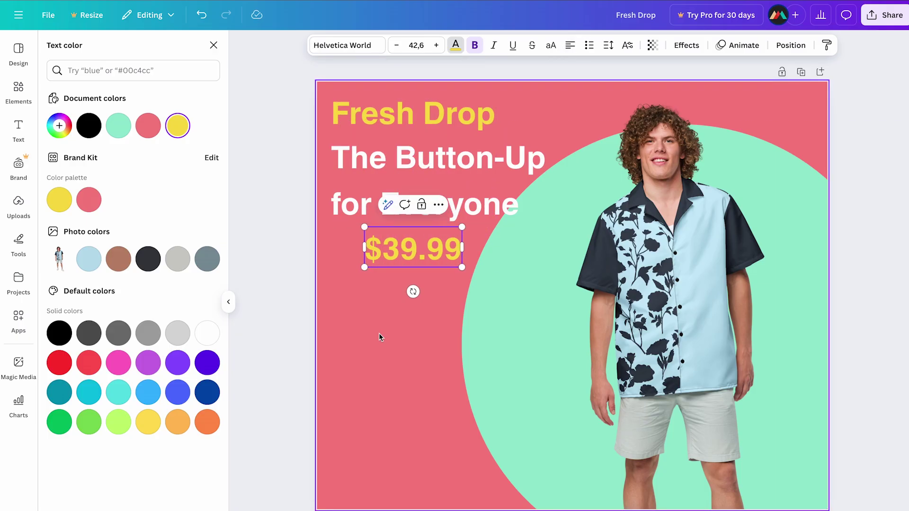
pyautogui.click(379, 337)
pyautogui.moveTo(413, 249); pyautogui.dragTo(379, 258)
# Nudge the model photo slightly right and deselect the price
pyautogui.moveTo(501, 300); pyautogui.dragTo(400, 371)
pyautogui.click(391, 241)
pyautogui.click(418, 314)
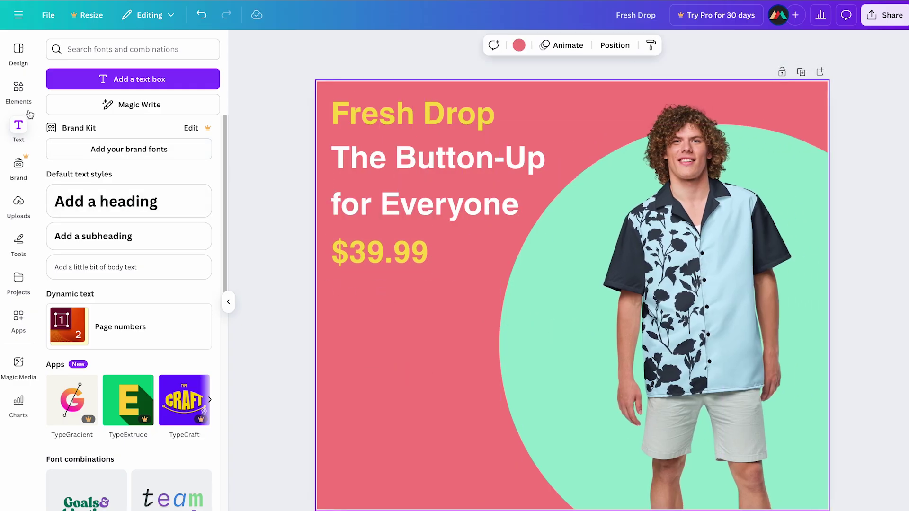
pyautogui.click(19, 90)
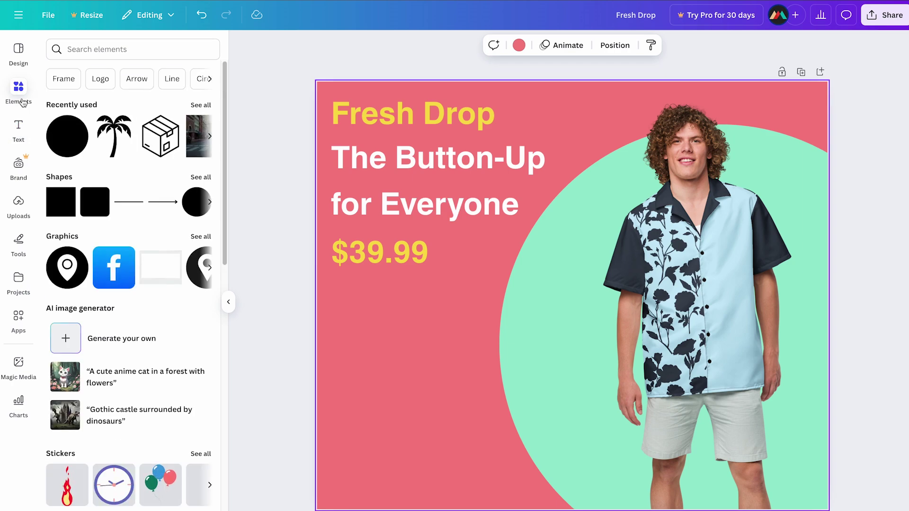
# Insert the black palm tree graphic found by searching 'palm tree', and begin recolouring it
pyautogui.click(90, 49)
pyautogui.write('palm tree')
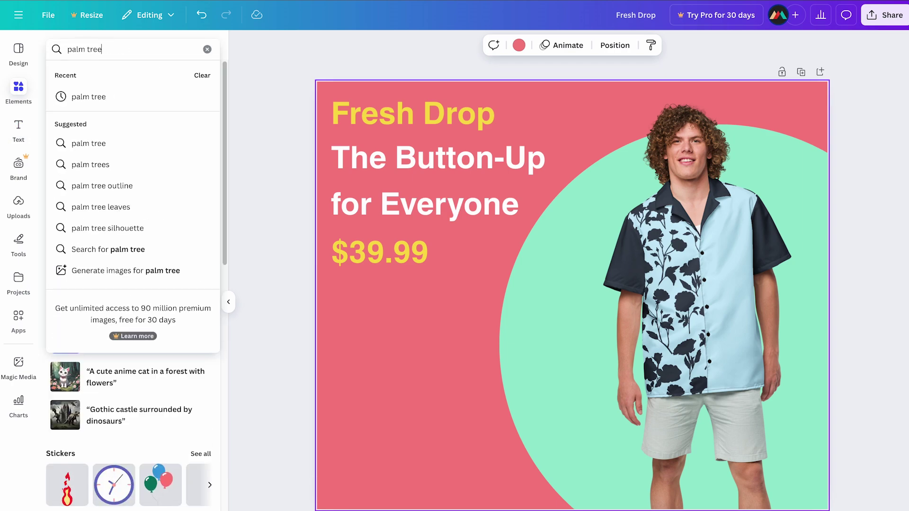
pyautogui.click(96, 92)
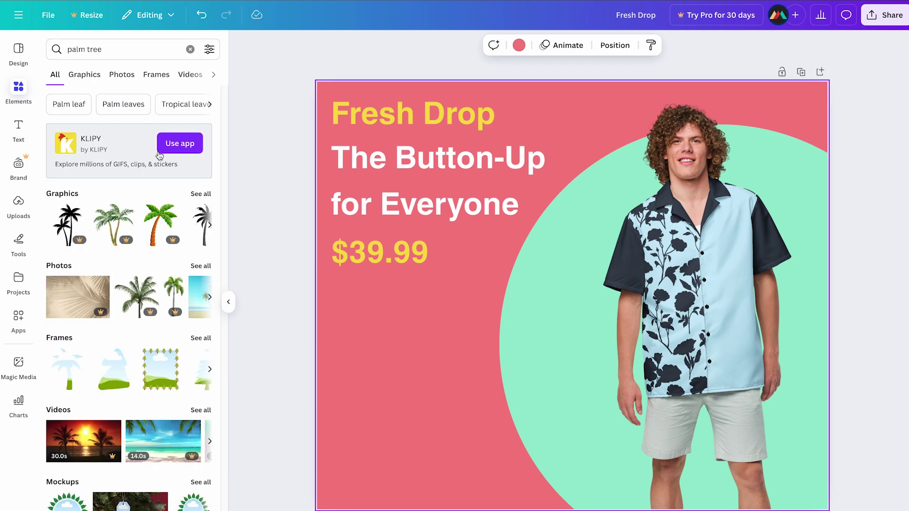
pyautogui.click(201, 194)
pyautogui.scroll(-2, 108, 298)
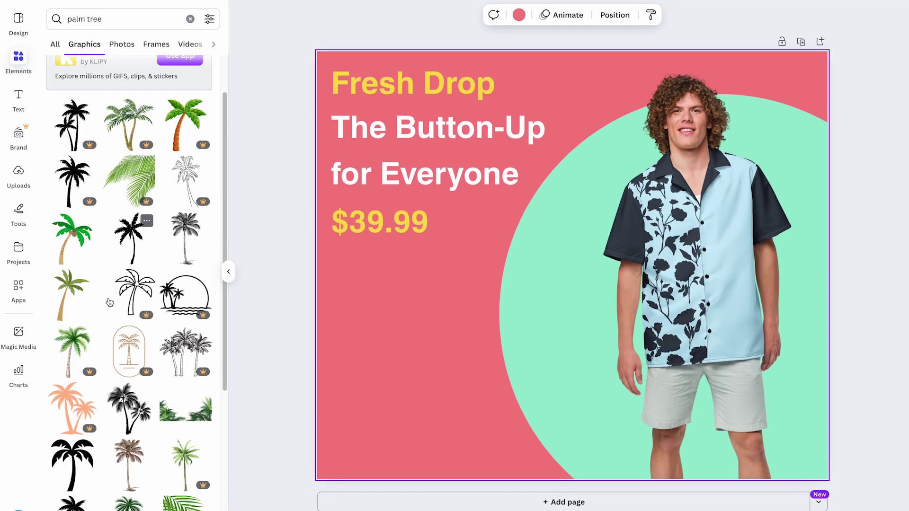
pyautogui.click(73, 465)
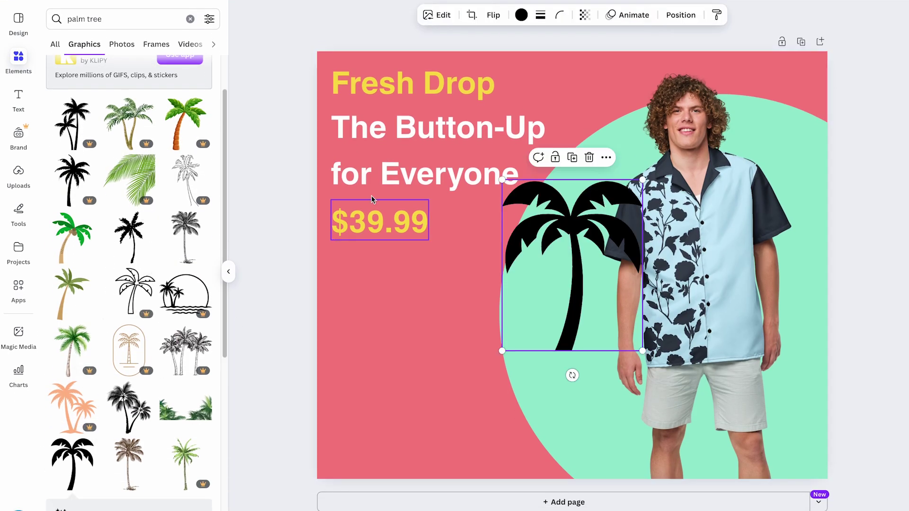
pyautogui.click(521, 16)
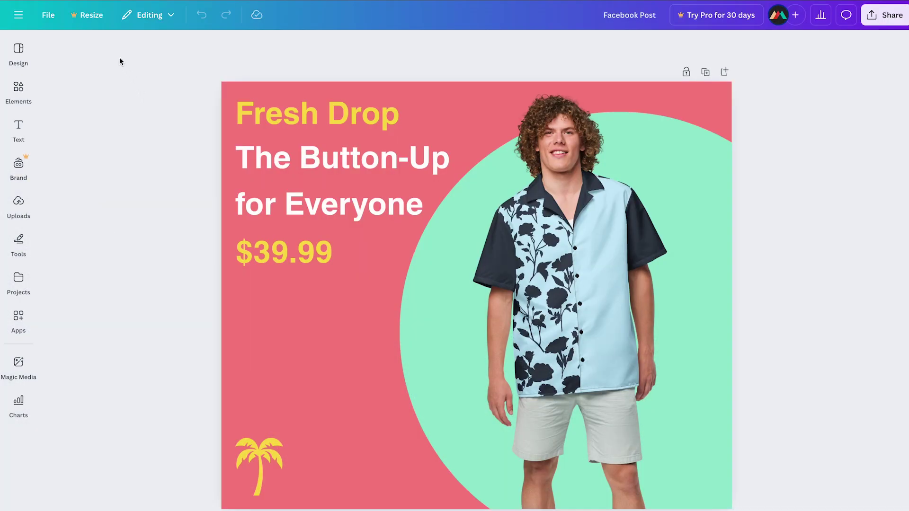
# Look at the Resize options, then go to the Canva home page to start a social media design
pyautogui.click(95, 19)
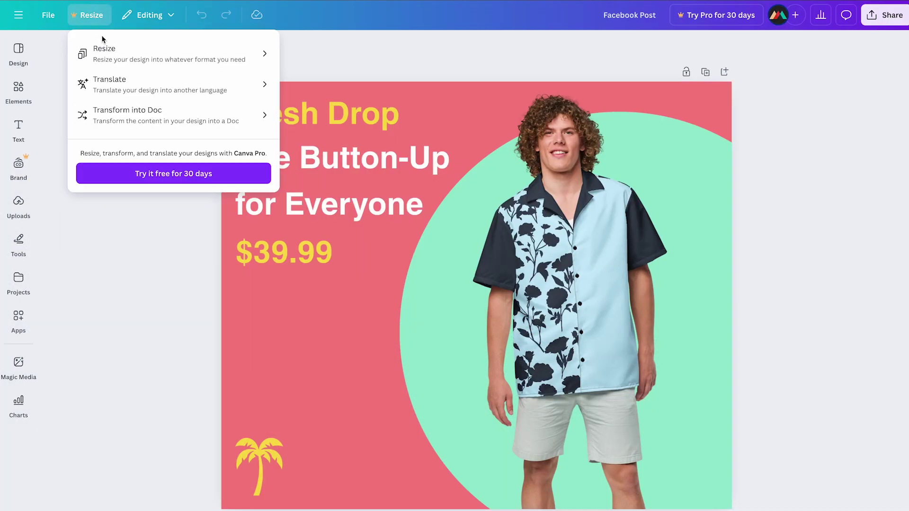
pyautogui.click(107, 60)
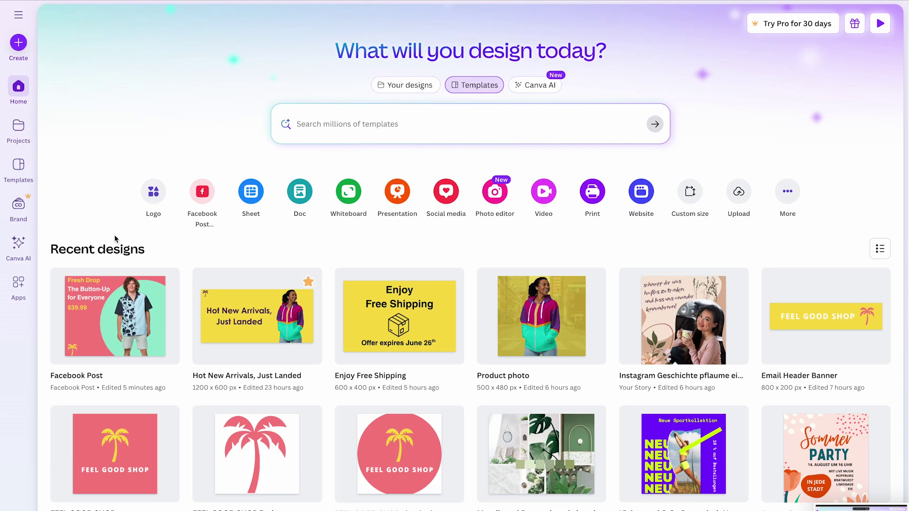
pyautogui.click(124, 307)
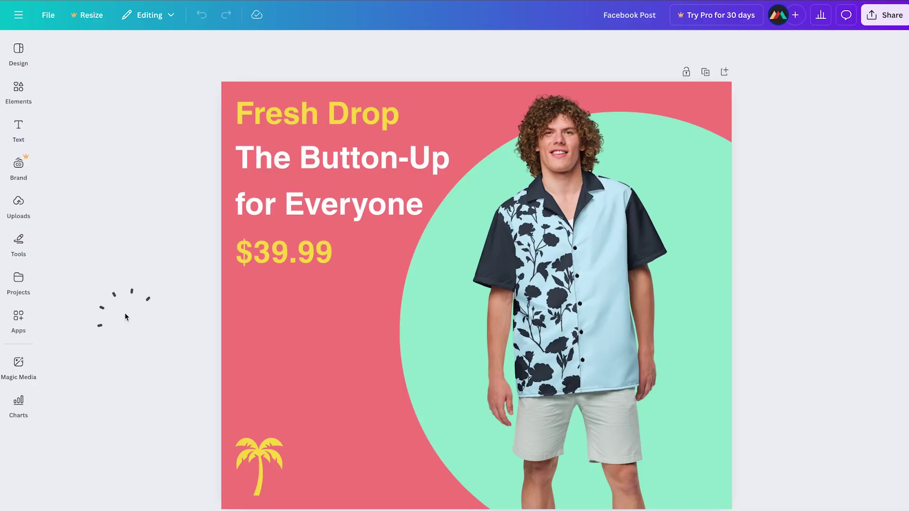
pyautogui.click(93, 9)
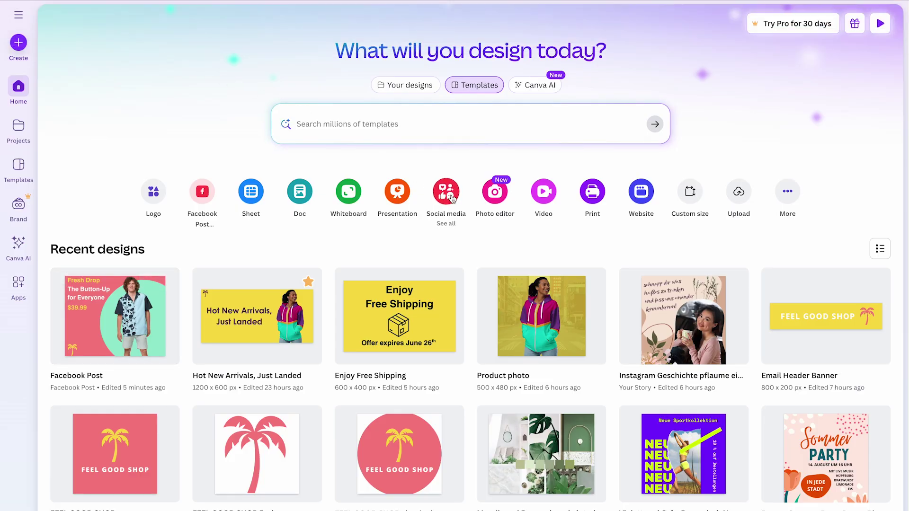
pyautogui.click(446, 193)
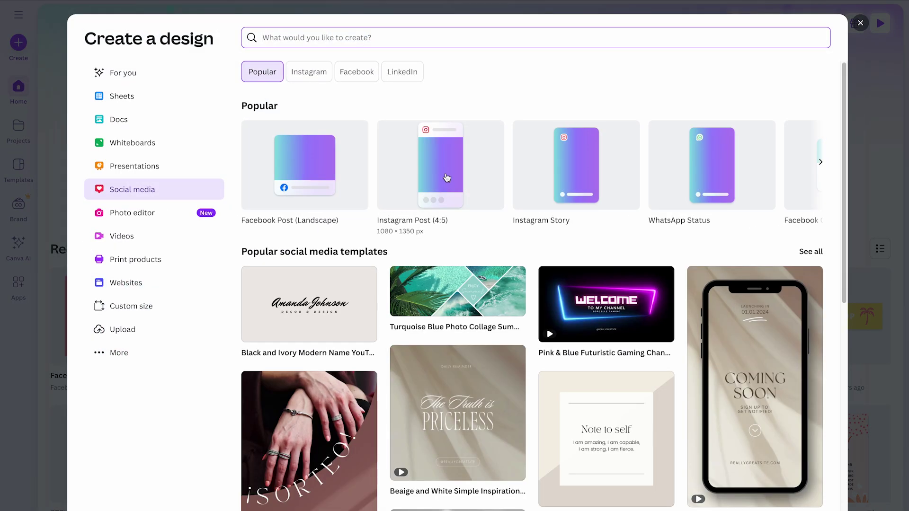
# Create a blank Instagram Post (4:5) with the brand pink page background
pyautogui.click(444, 173)
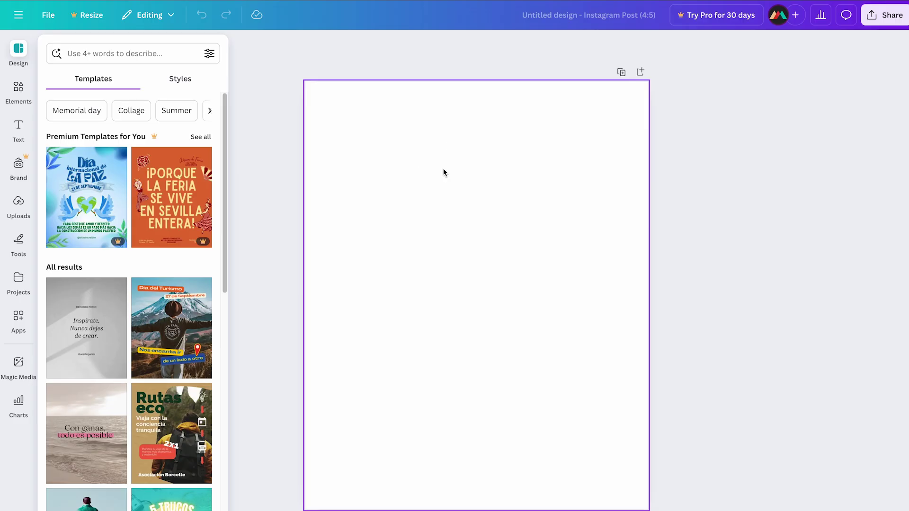
pyautogui.click(444, 172)
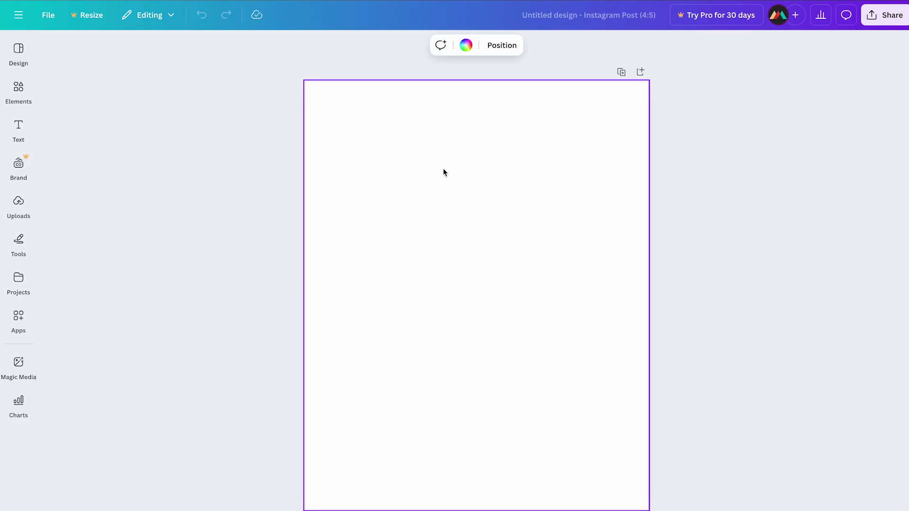
pyautogui.click(466, 45)
pyautogui.click(88, 204)
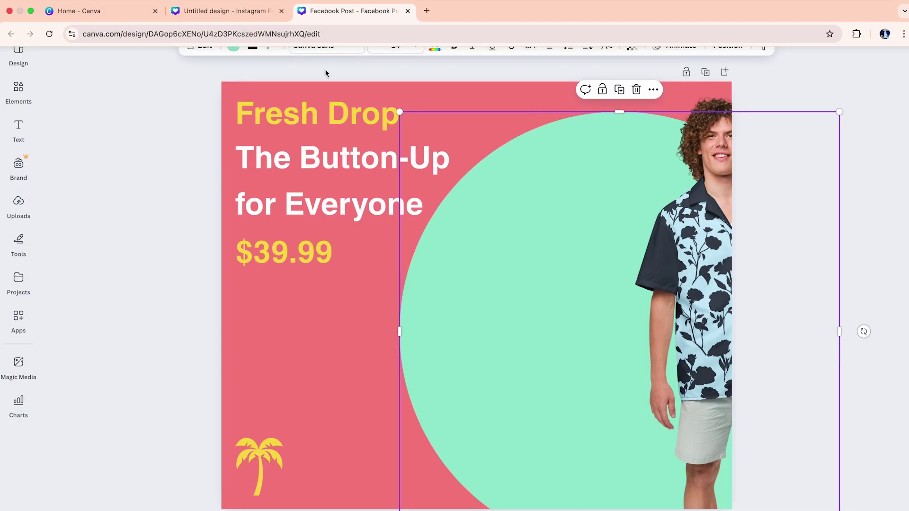
# Copy the Fresh Drop headline from the Facebook post into the Instagram post and nudge the model photo
pyautogui.click(328, 116)
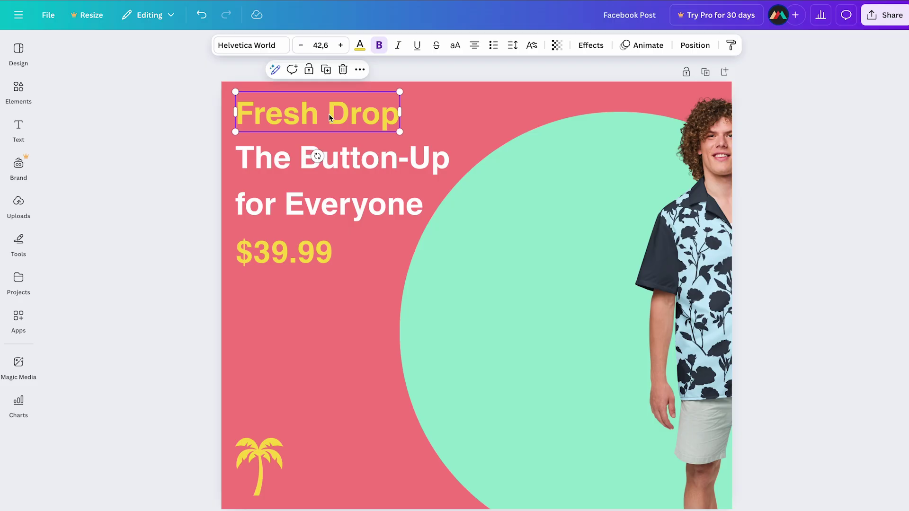
pyautogui.click(240, 5)
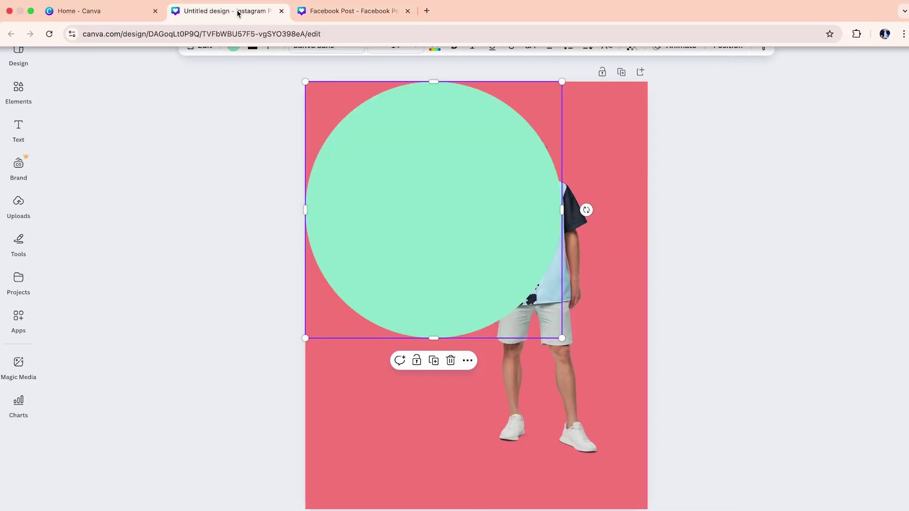
pyautogui.click(331, 370)
pyautogui.hotkey('ctrl', 'v')
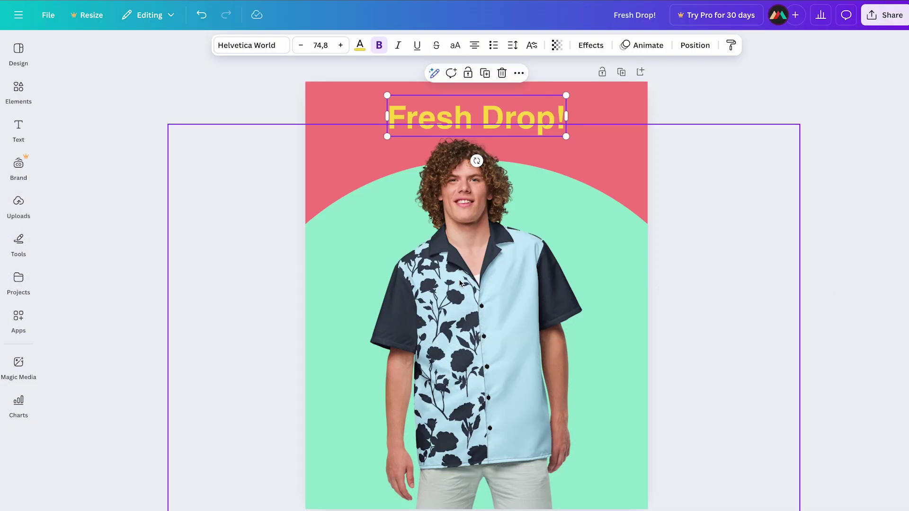
pyautogui.click(459, 285)
pyautogui.moveTo(459, 284); pyautogui.dragTo(466, 285)
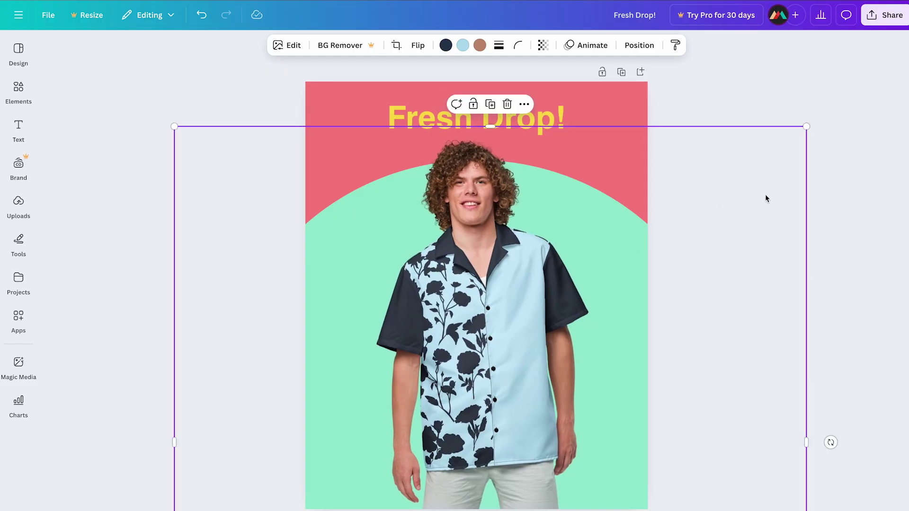